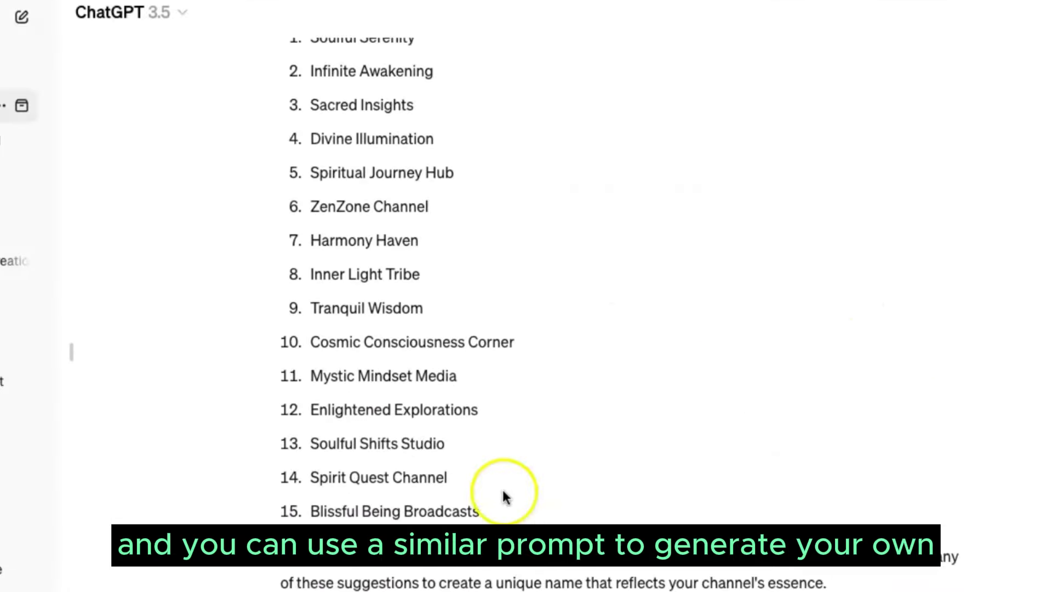
Copy "Soulful Serenity" from ChatGPT's name suggestions into the channel name field of YouTube's channel creation form.
scroll(451, 369, "up", 2)
scroll(404, 399, "down", 1)
left_click_drag(308, 101, 411, 101)
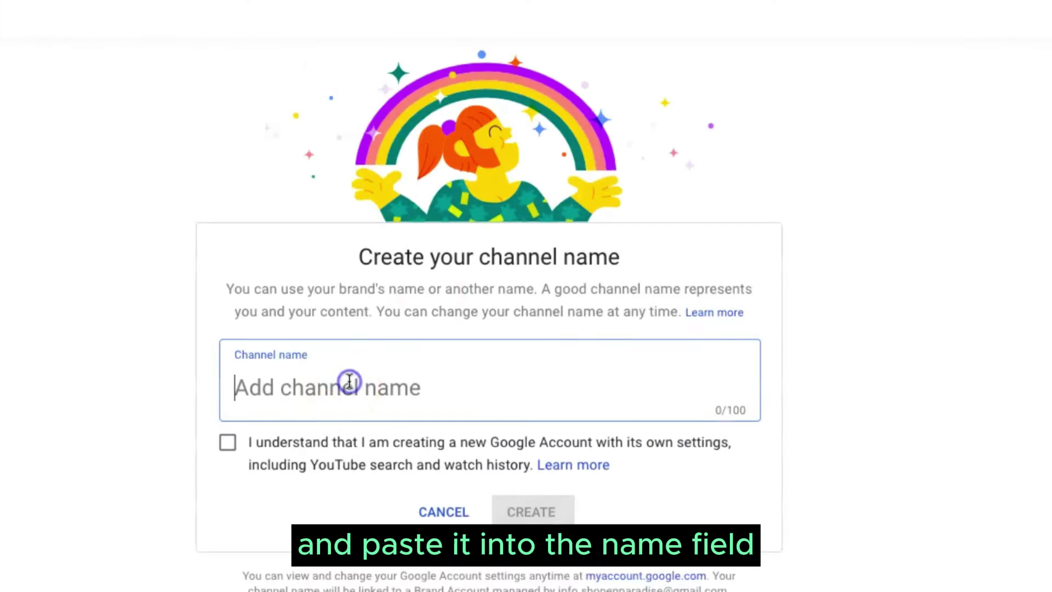
type("Soulful Serenity")
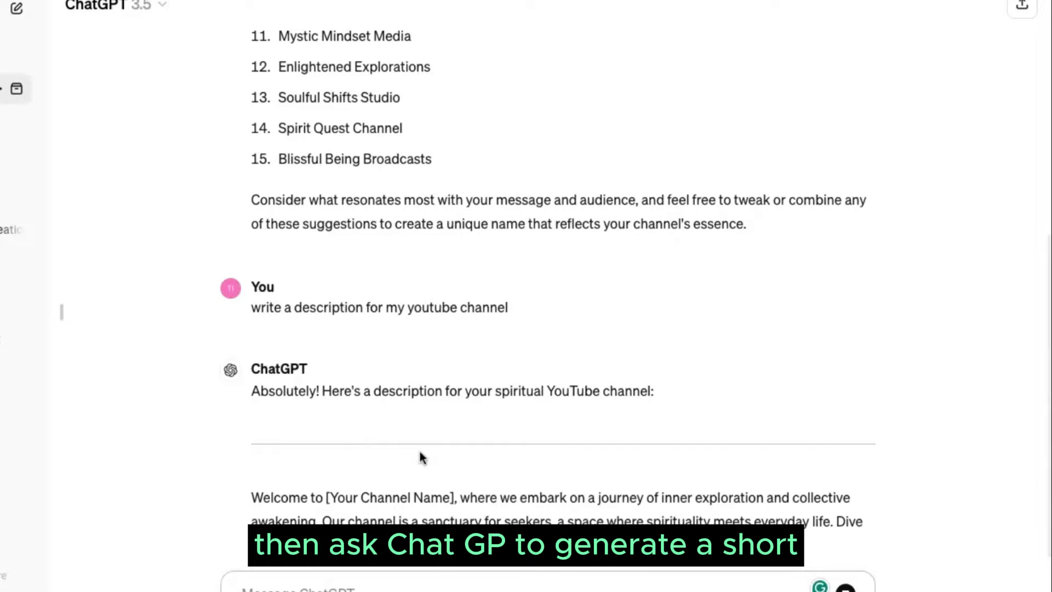
Enter "Soulful Serenity" as the channel name in YouTube Studio's basic channel information.
scroll(420, 453, "down", 8)
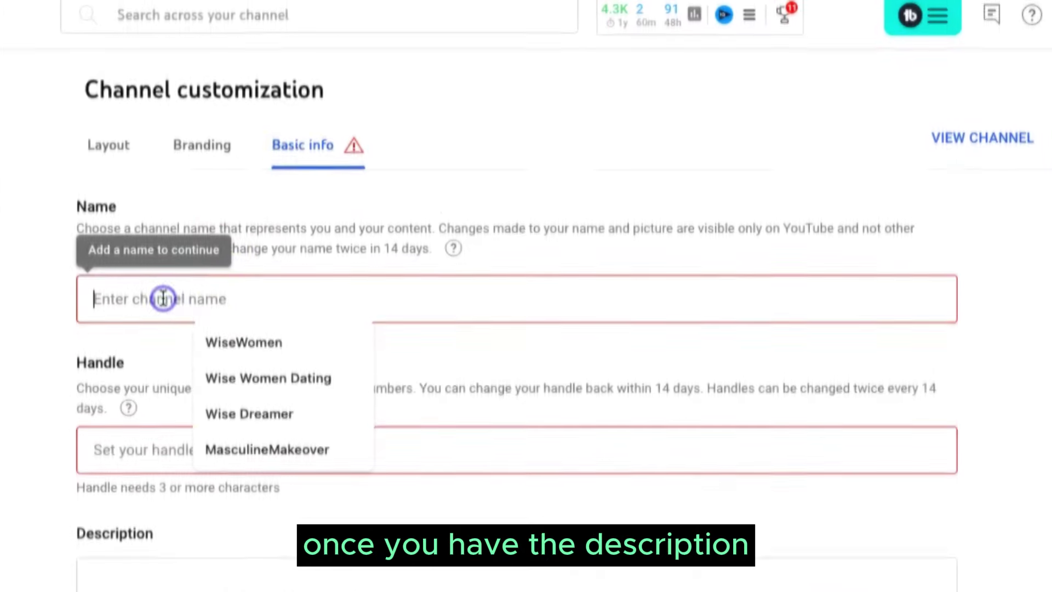
left_click(164, 295)
type("Soulful Serenity")
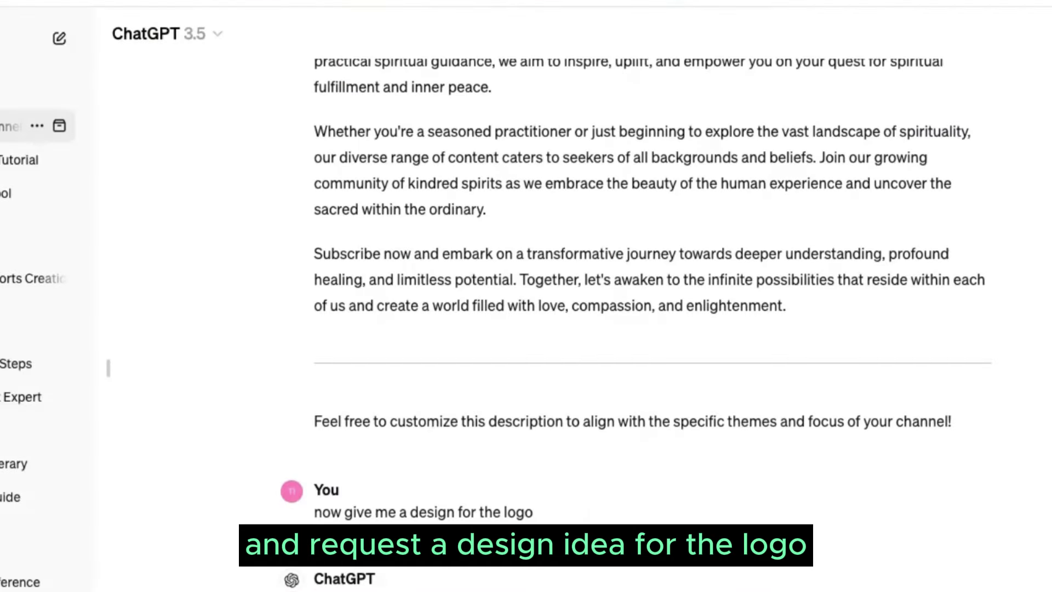
Switch to ChatGPT and read the logo design concept written for the spiritual YouTube channel.
scroll(437, 555, "down", 5)
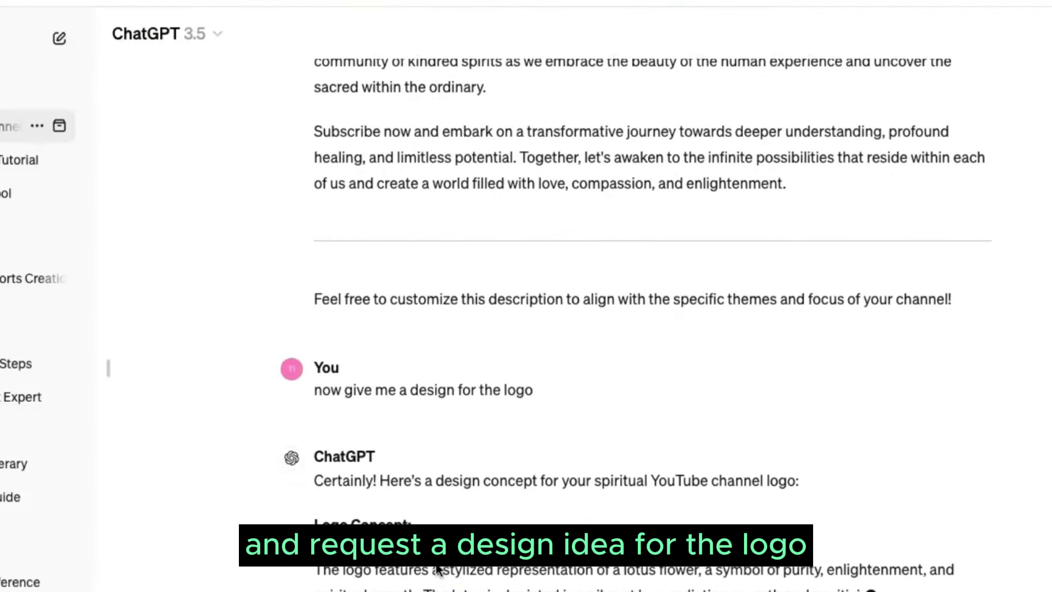
scroll(438, 555, "down", 1)
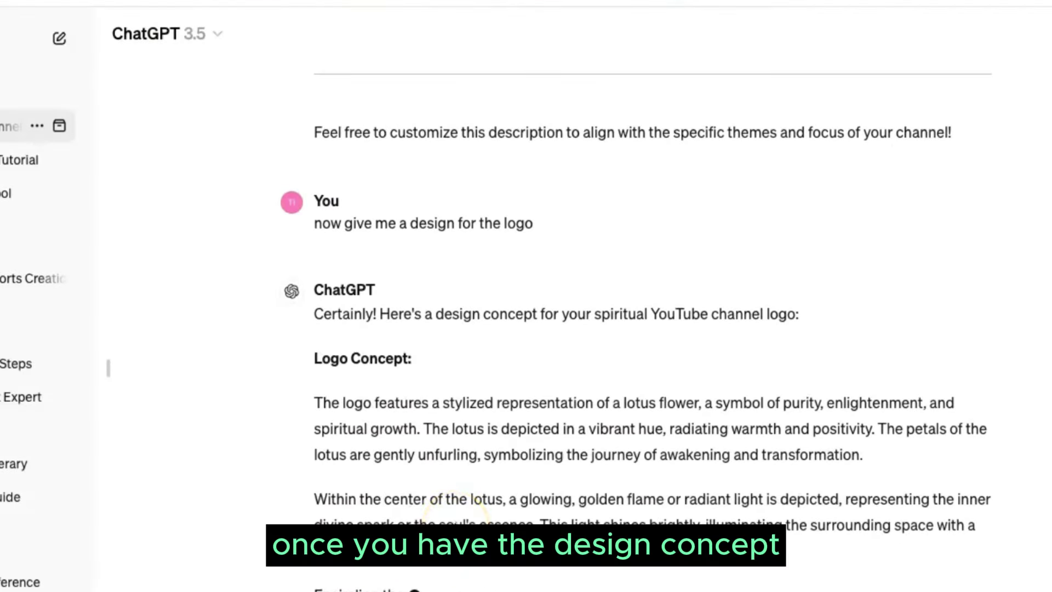
scroll(434, 463, "down", 5)
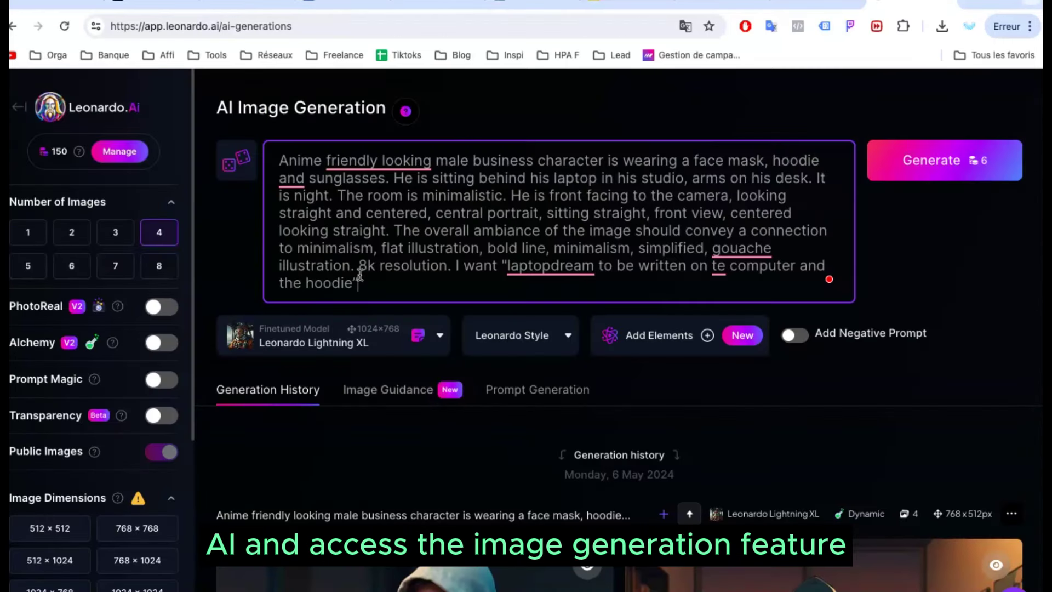
Switch to Leonardo.Ai's image generation and set the image dimensions to 800 × 800 px.
scroll(77, 372, "down", 3)
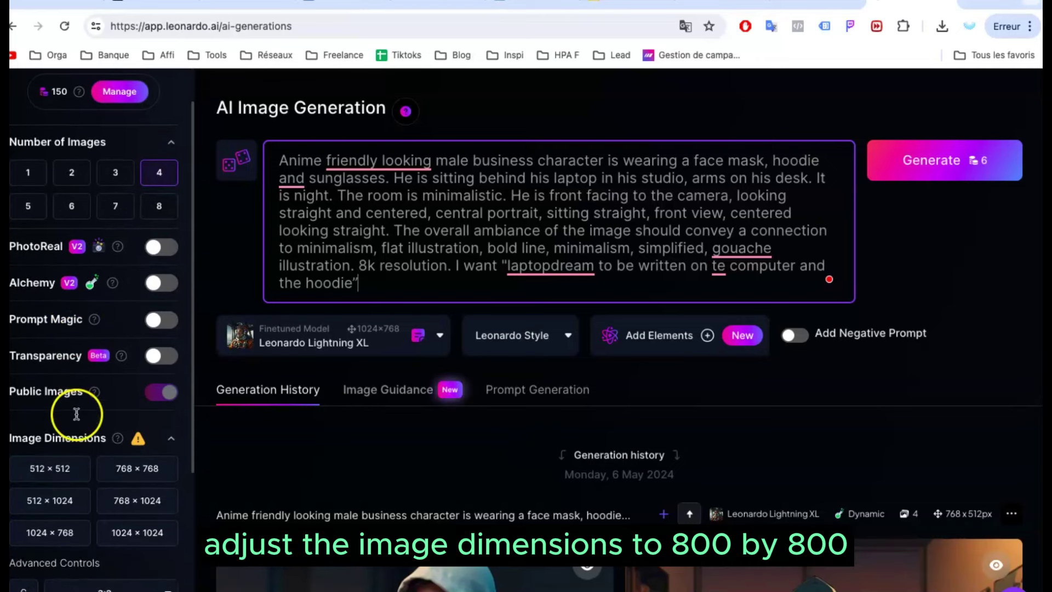
scroll(87, 555, "down", 1)
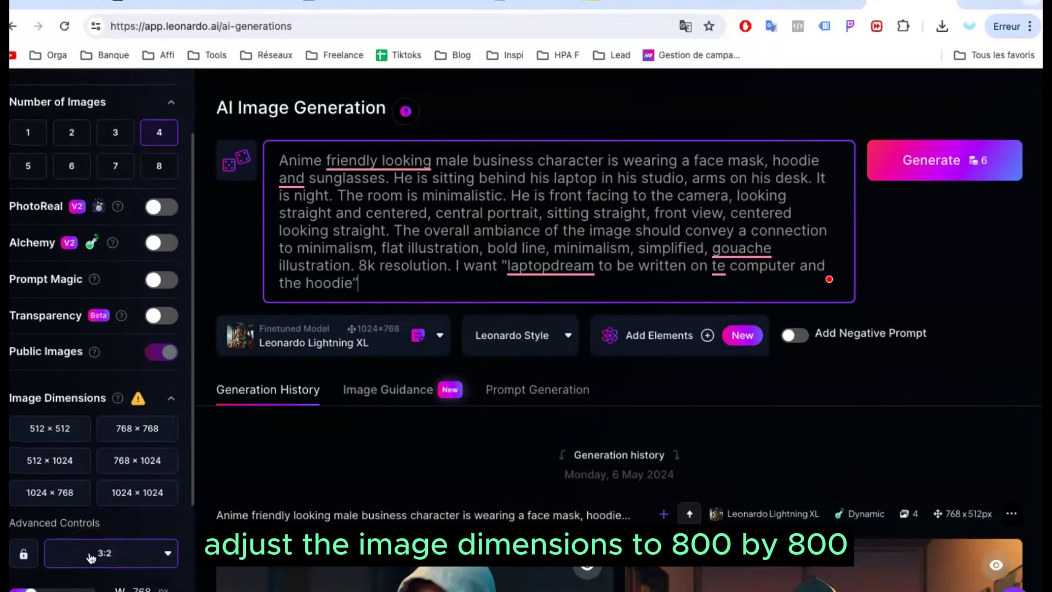
scroll(88, 555, "down", 7)
left_click_drag(31, 430, 34, 429)
left_click(145, 433)
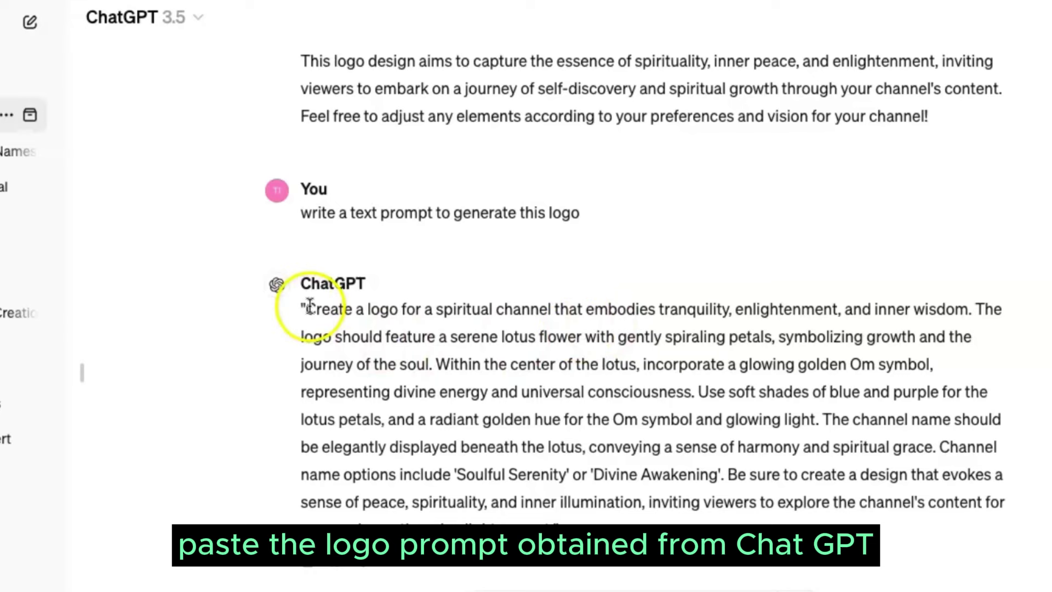
Copy the spiritual channel logo prompt from ChatGPT into Leonardo.Ai and generate four images from it.
left_click_drag(304, 308, 521, 515)
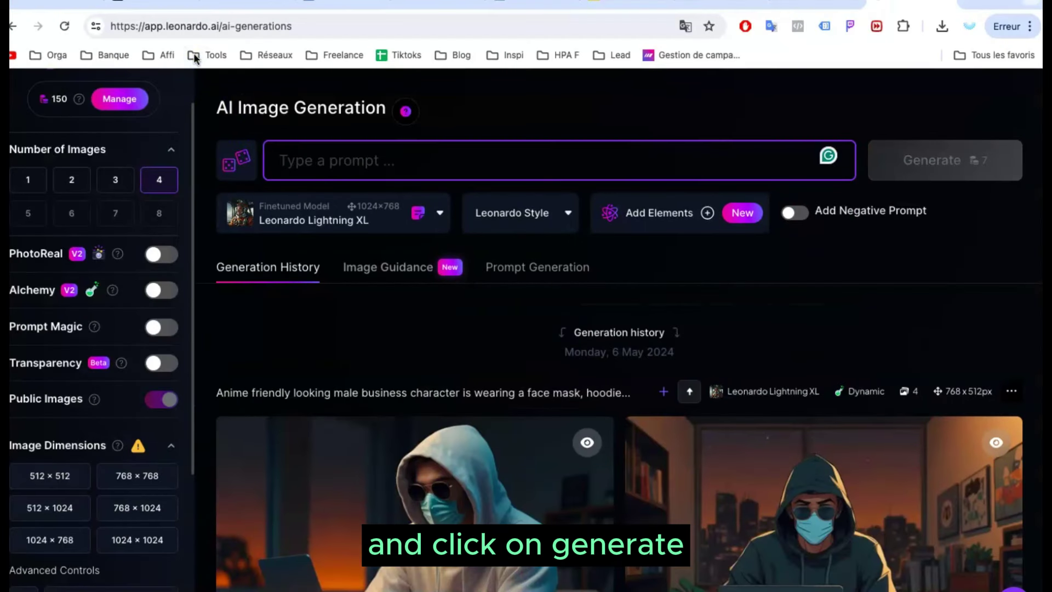
type("Create a logo for a spiritual channel that embodies tranquility, enlightenment, and inner wisdom. The logo should feature a serene lotus flower with gently spiraling petals, symbolizing growth and the journey of the soul. Within the center of the lotus, incorporate a glowing golden Om symbol, representing divine energy and universal consciousness. Use soft shades of blue and purple for the lotus petals, and a radiant golden hue for the Om symbol and glowing light. The channel name should be elegantly displayed beneath the lotus, conveying a sense of harmony and spiritual grace. Channel name options include 'Soulful Serenity' or 'Divine Awakening'. Be sure to create a design that evokes a sense of peace, spirituality, and inner illumination, inviting viewers to explore the channel's content for personal growth and enlightenment.")
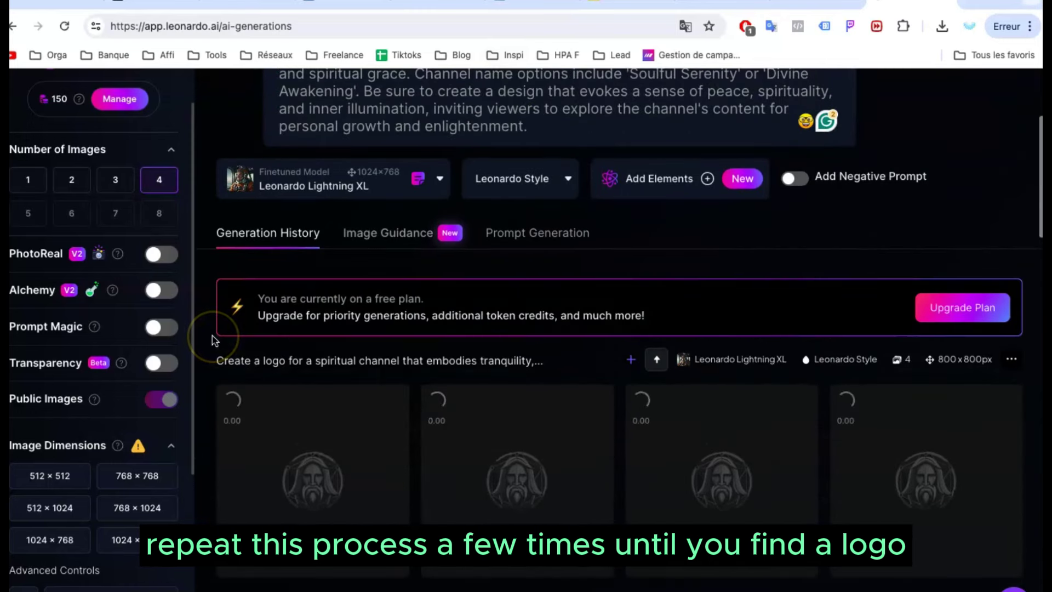
scroll(587, 438, "down", 3)
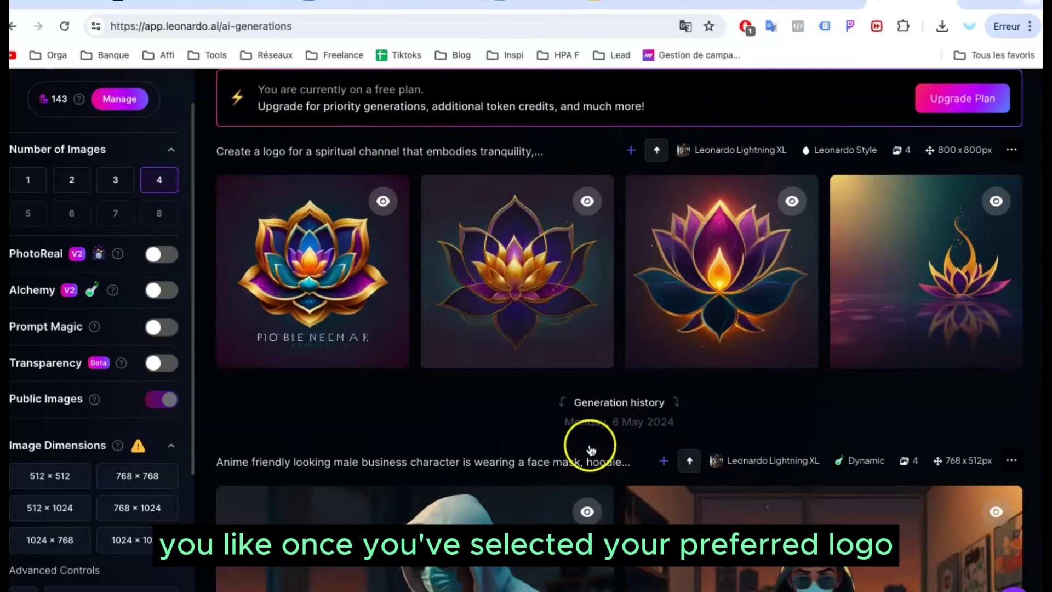
Inspect the second generated lotus logo in the enlarged view and close the preview.
scroll(609, 394, "up", 4)
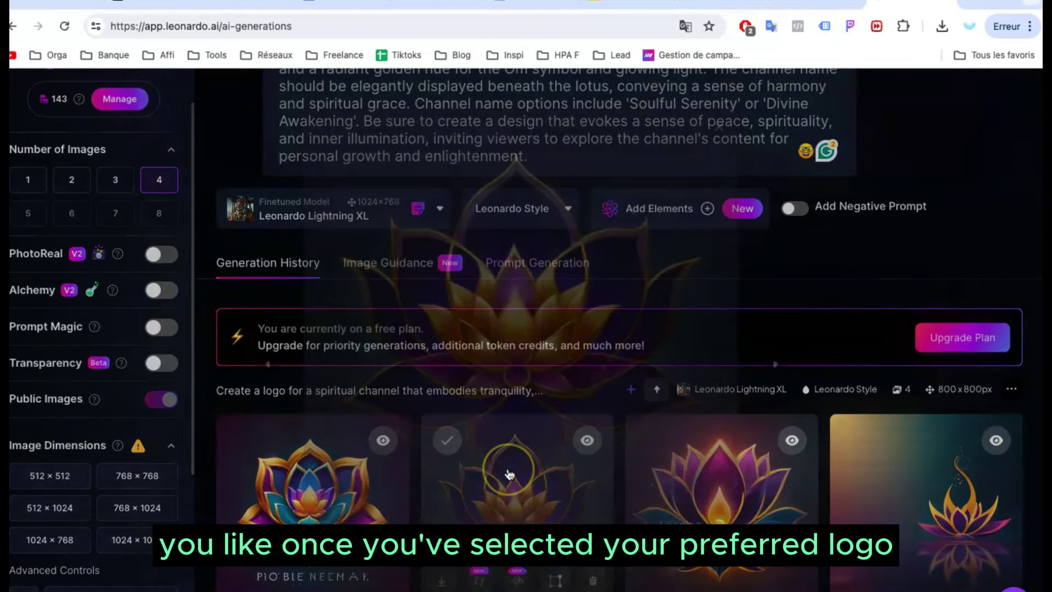
left_click(507, 467)
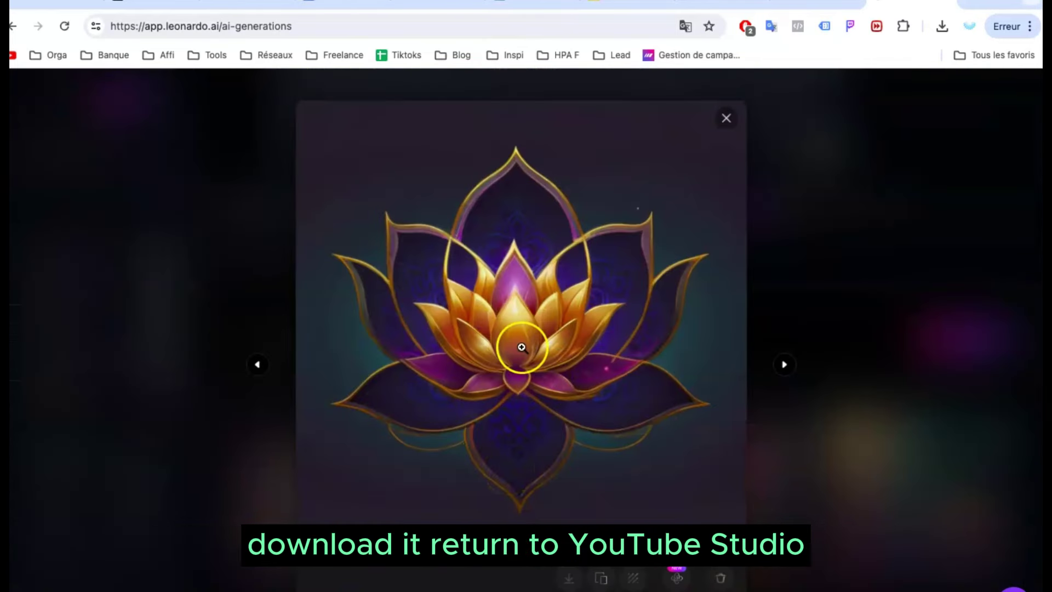
left_click(727, 119)
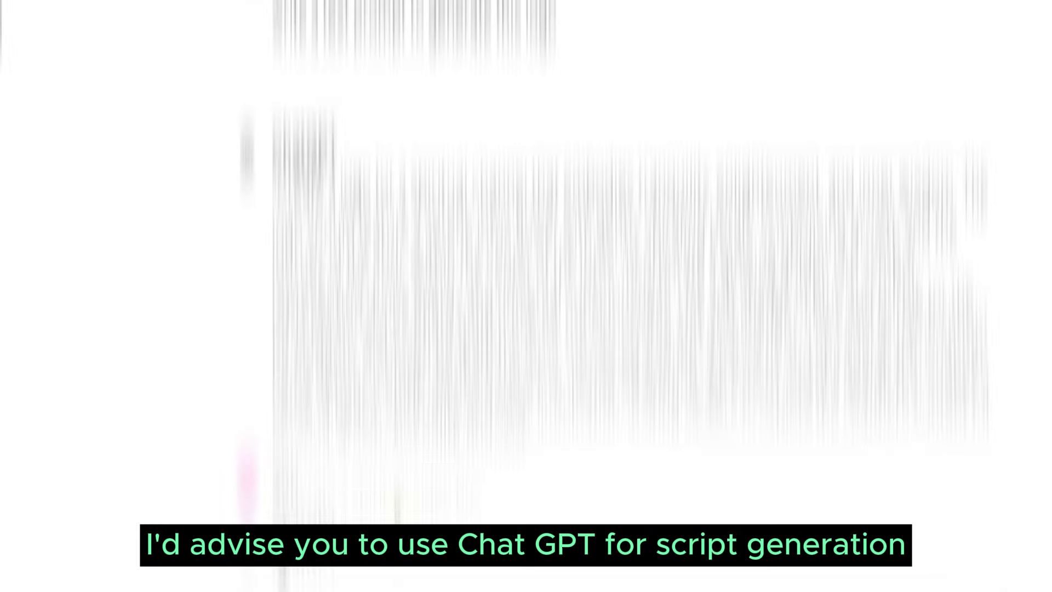
Switch to ChatGPT and read through the scenes and narration of the generated spiritual video script.
scroll(397, 472, "down", 2)
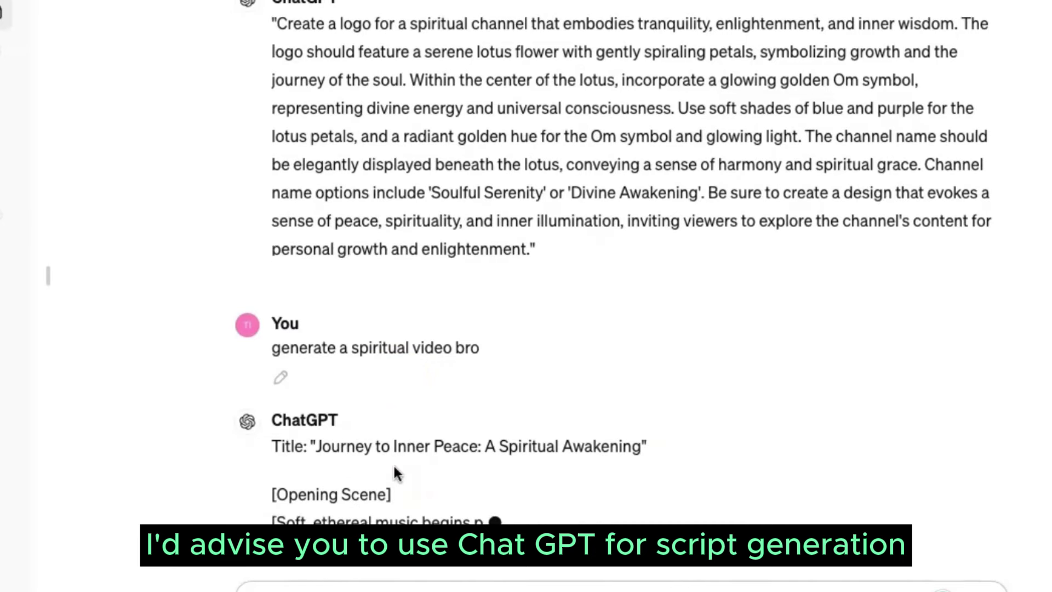
scroll(403, 417, "down", 1)
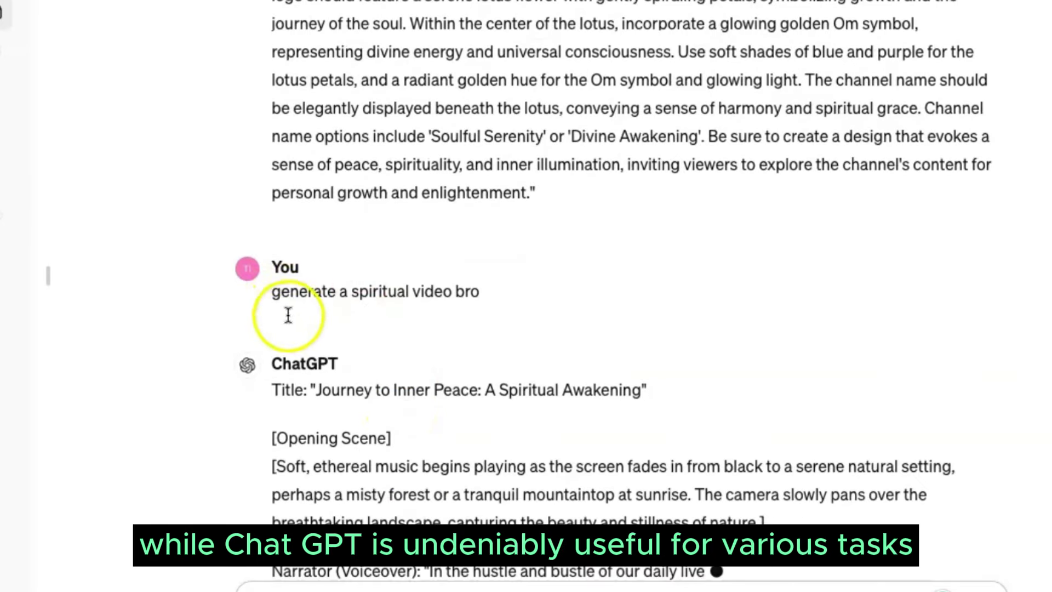
scroll(381, 357, "down", 3)
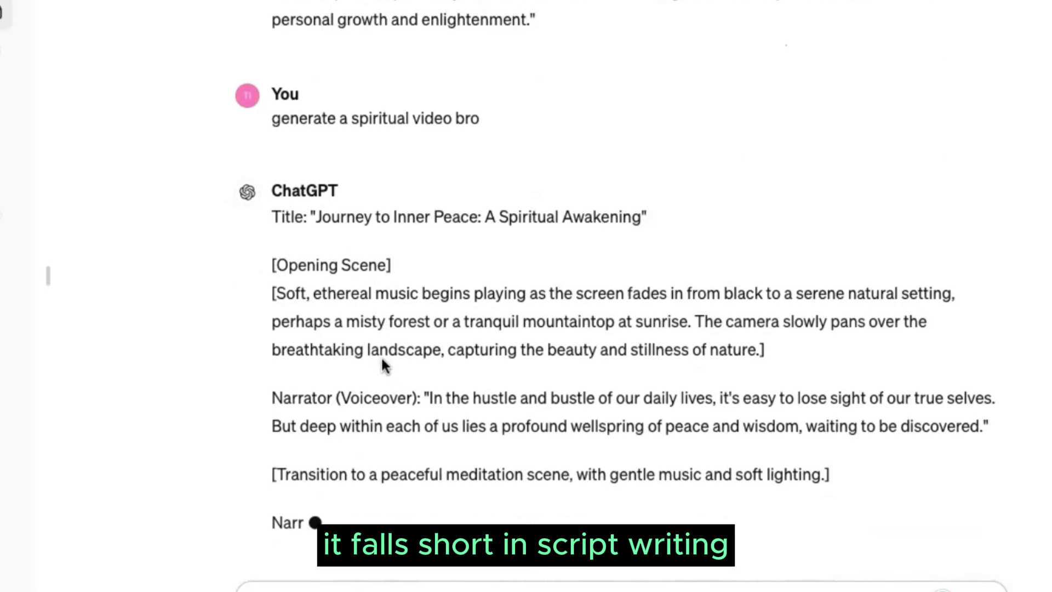
scroll(403, 426, "down", 4)
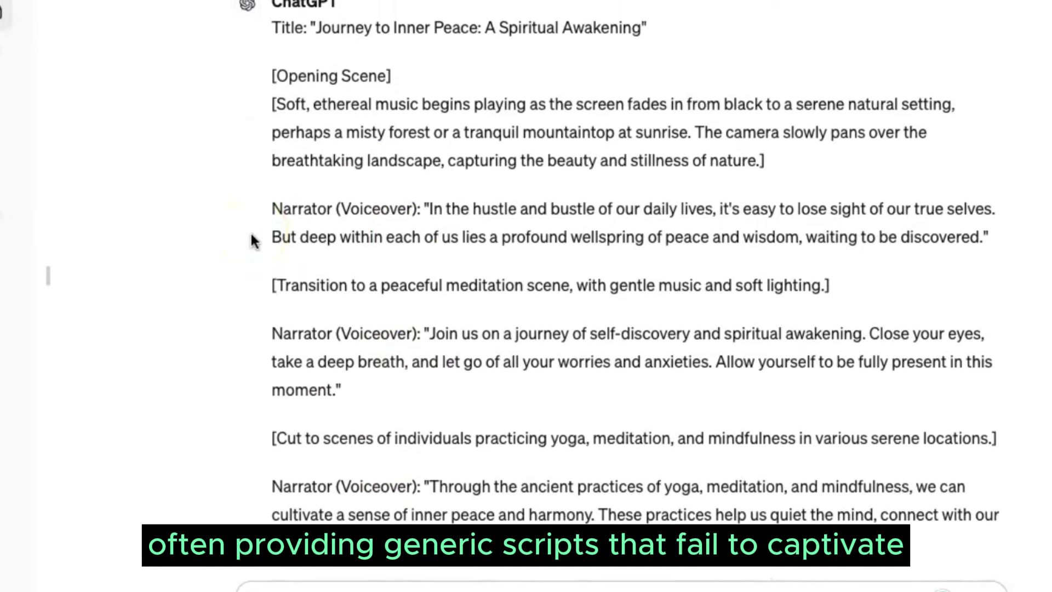
scroll(253, 241, "down", 2)
scroll(253, 241, "up", 3)
scroll(253, 241, "down", 10)
scroll(254, 241, "up", 4)
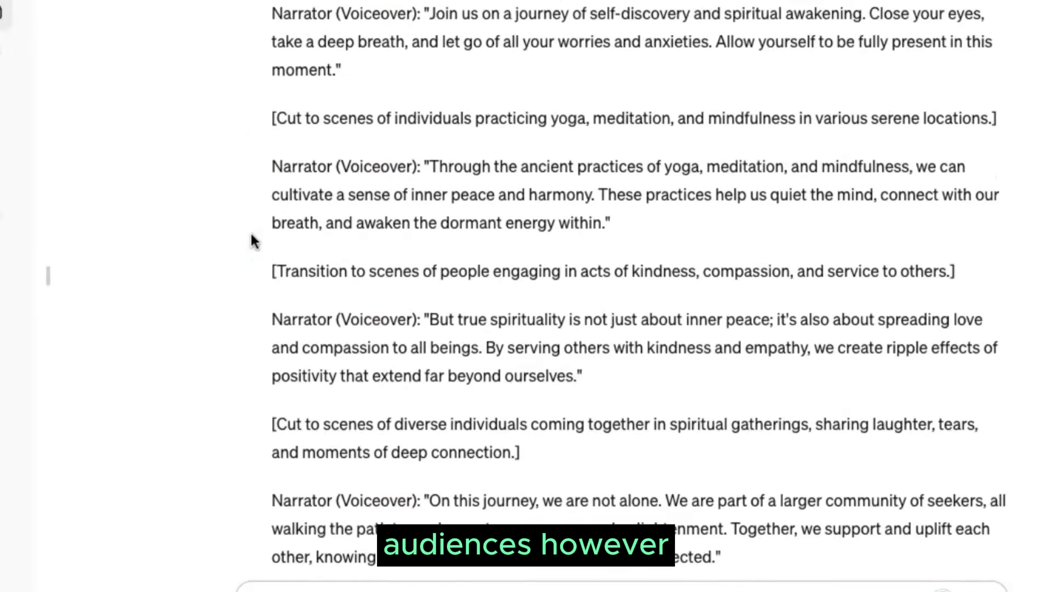
scroll(253, 241, "up", 4)
scroll(254, 240, "down", 11)
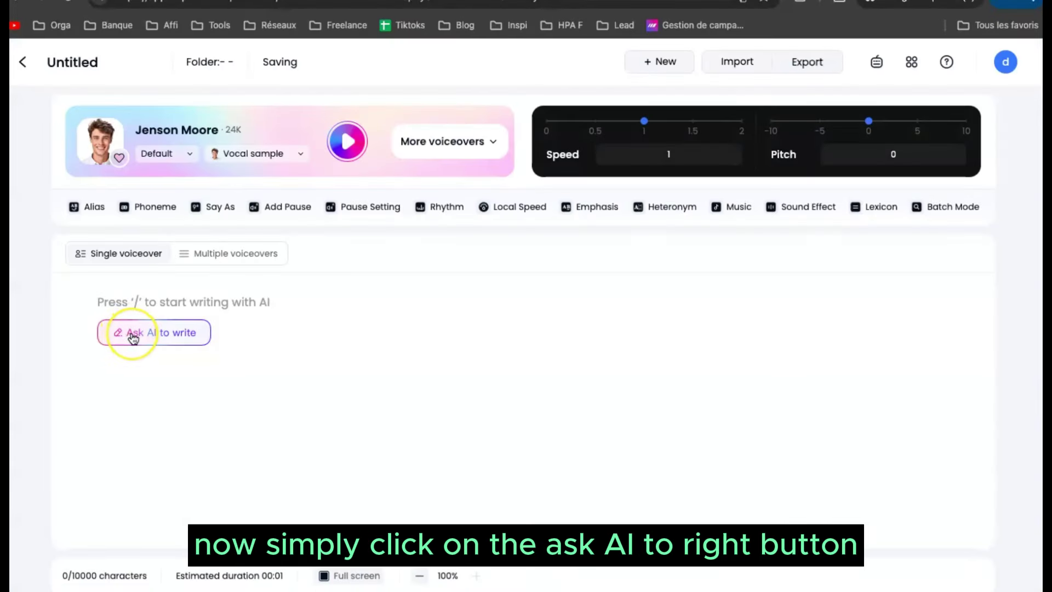
Switch to the voiceover editor and have its AI writer generate a script on how anxiety leads to greatness.
left_click(133, 333)
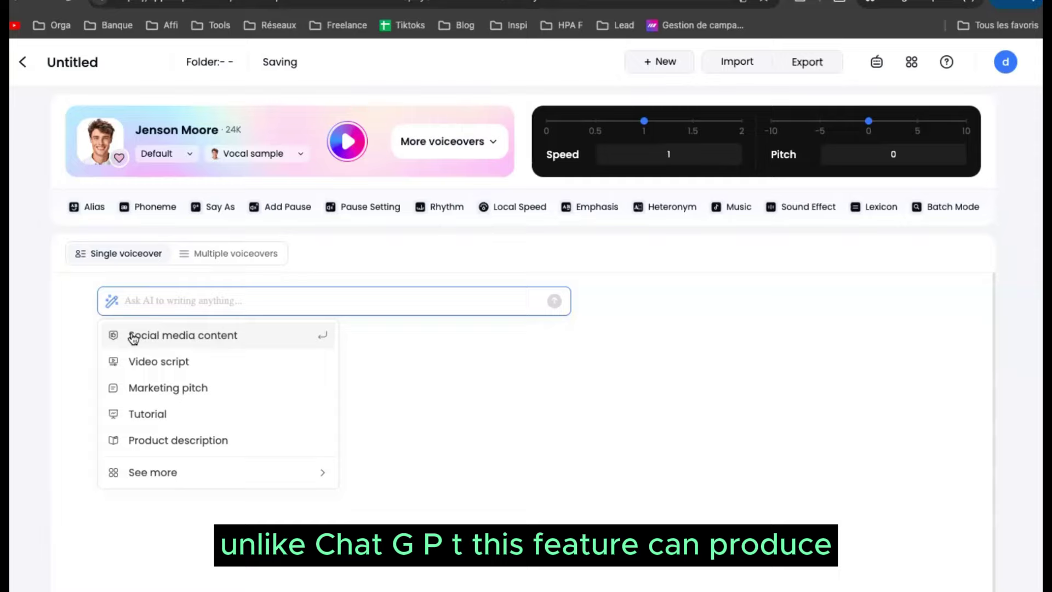
left_click(122, 373)
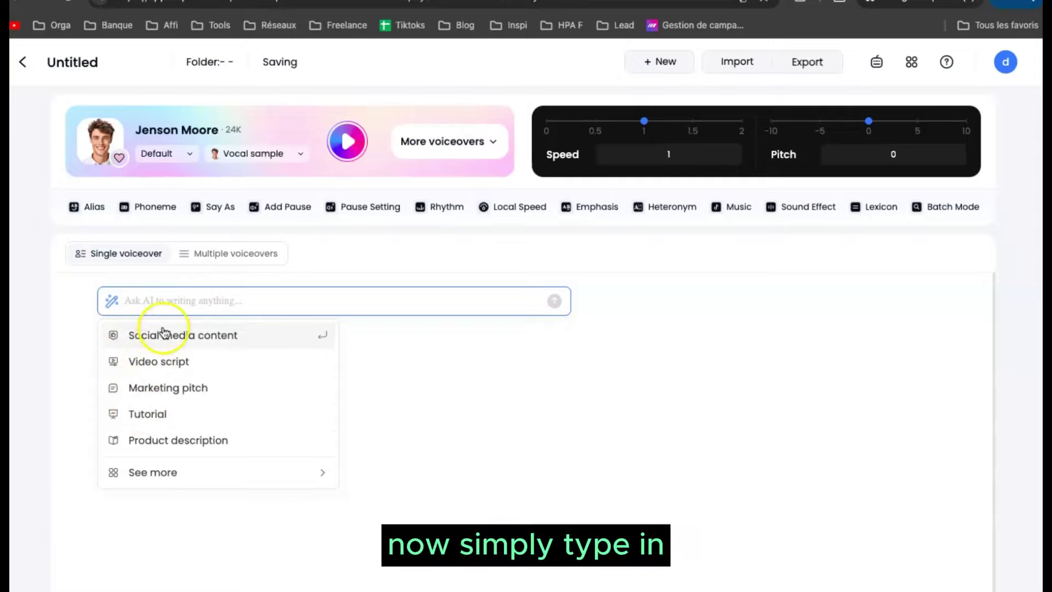
type("write a")
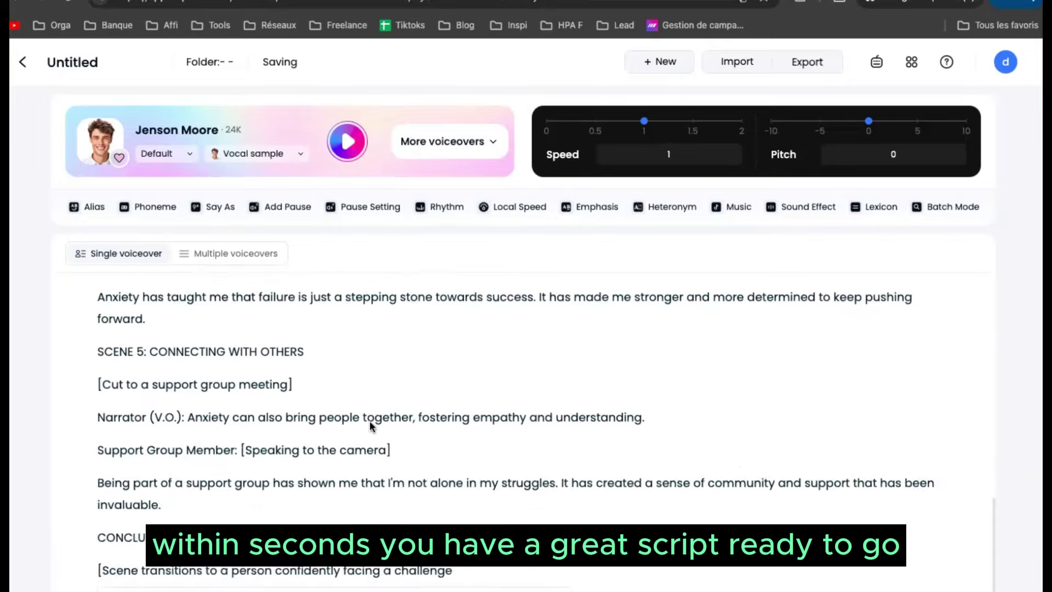
Keep the generated script in the voiceover text and review it from the final scenes back to the title.
scroll(329, 405, "up", 5)
left_click(296, 382)
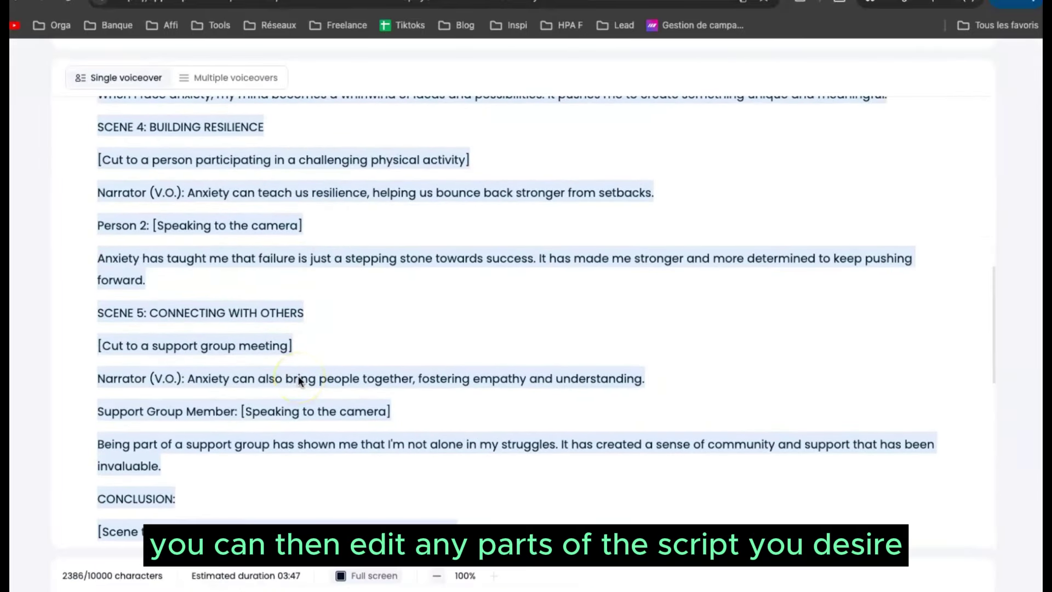
scroll(299, 381, "up", 10)
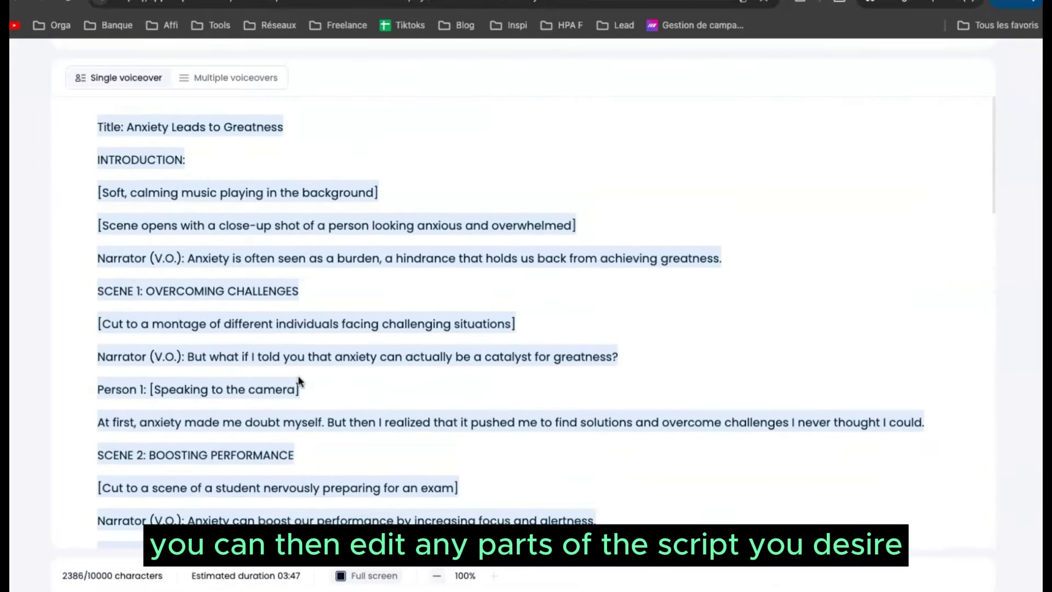
scroll(300, 382, "up", 3)
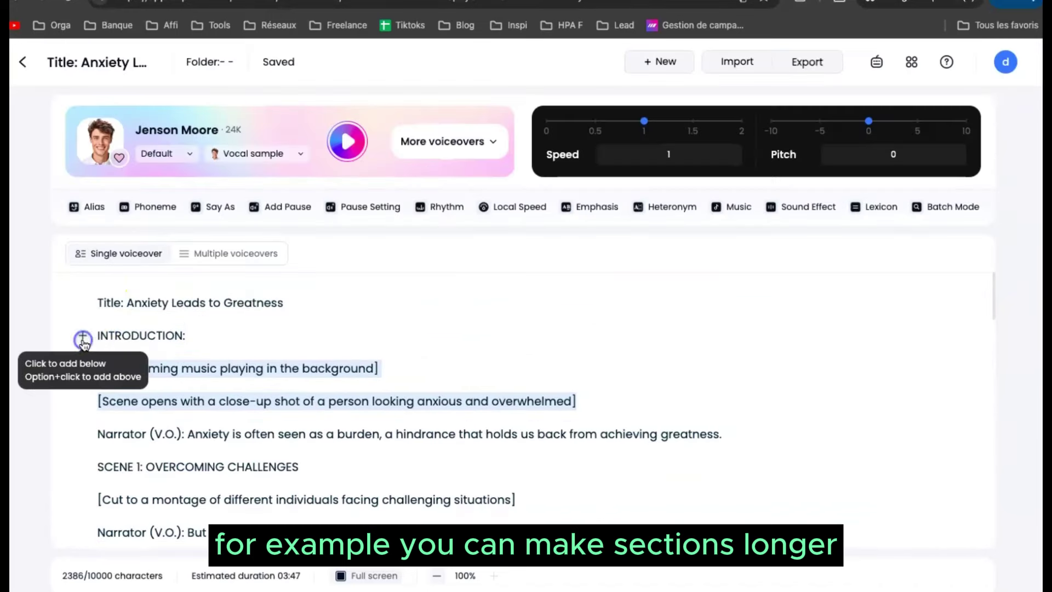
Open the AI writer below the INTRODUCTION line and examine its rewriting, simplifying and translation options.
left_click(84, 342)
scroll(174, 455, "down", 1)
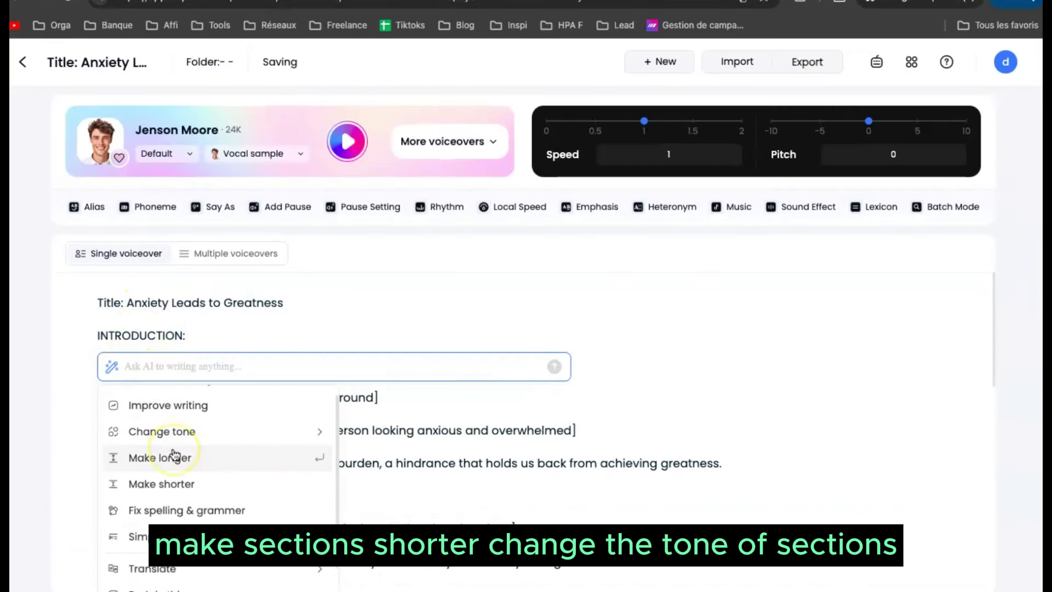
scroll(174, 454, "down", 2)
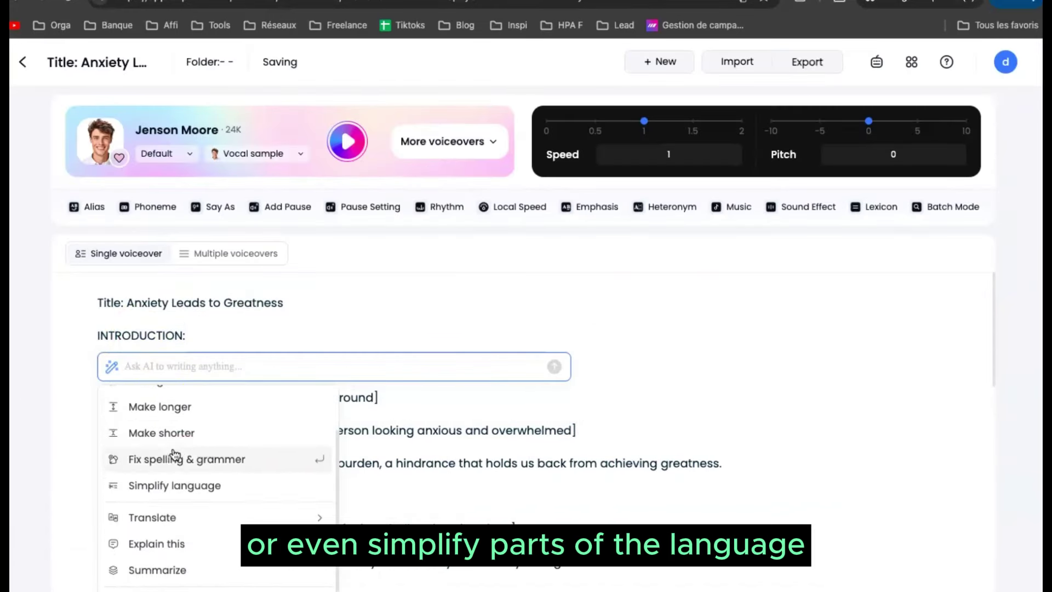
scroll(187, 476, "down", 2)
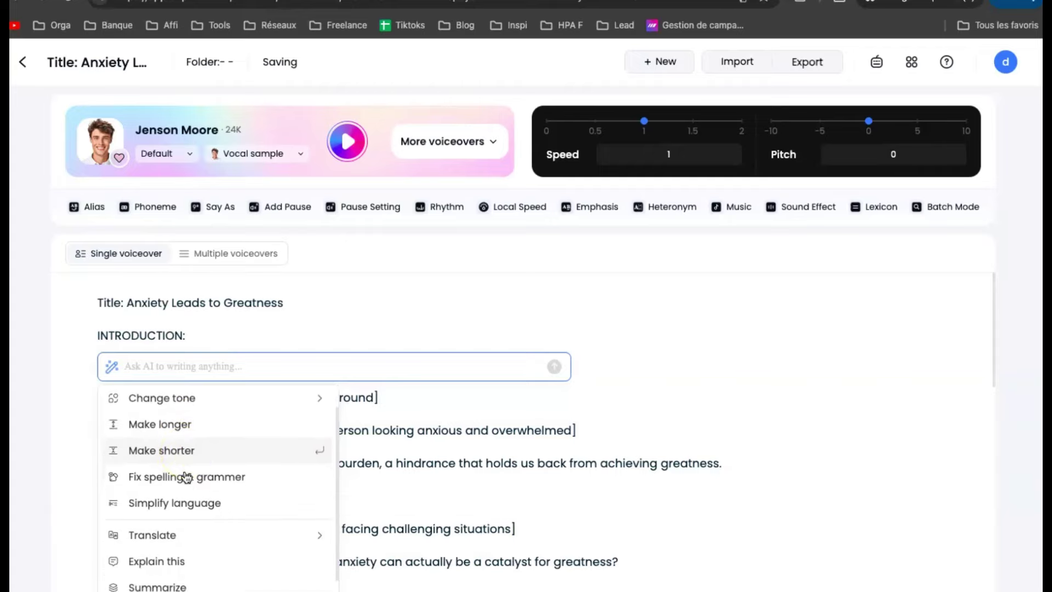
scroll(187, 477, "down", 2)
mouse_move(187, 478)
scroll(186, 476, "down", 1)
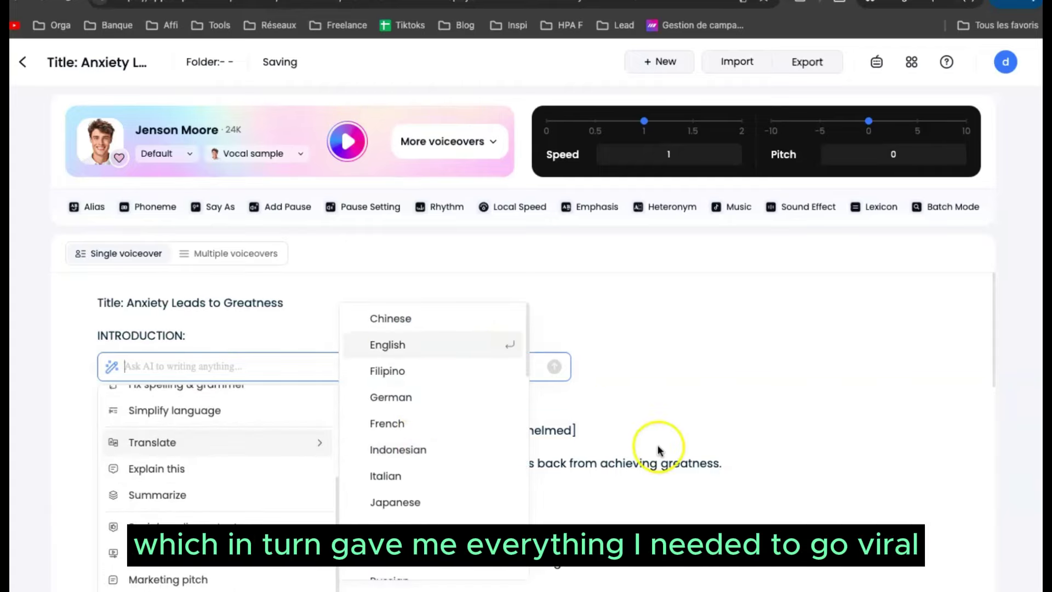
key("Escape")
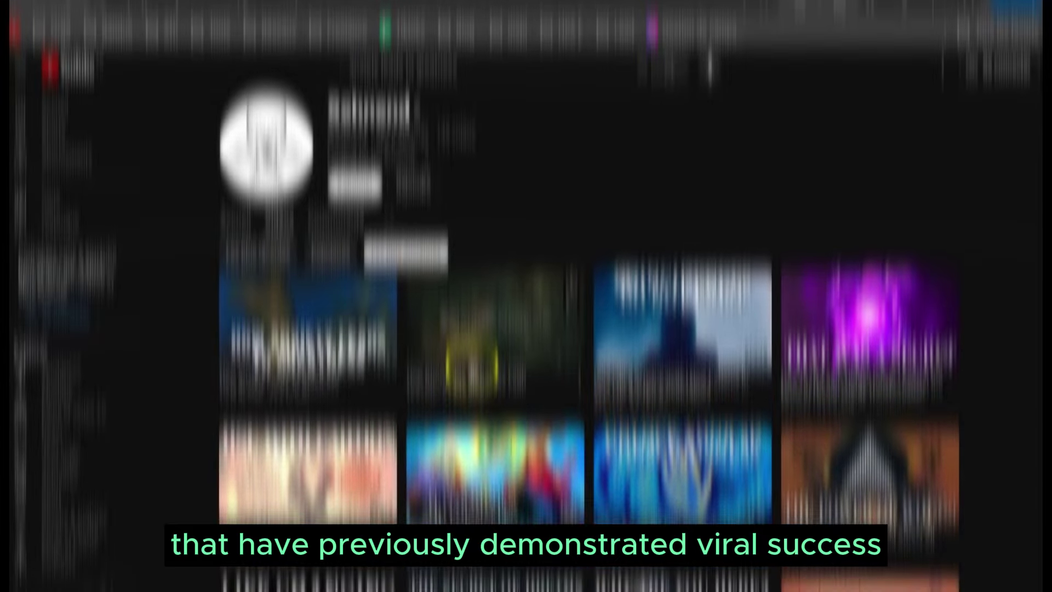
Switch to the Sehnend channel's video list on YouTube and sort the videos by most popular.
scroll(207, 505, "down", 1)
scroll(246, 333, "up", 1)
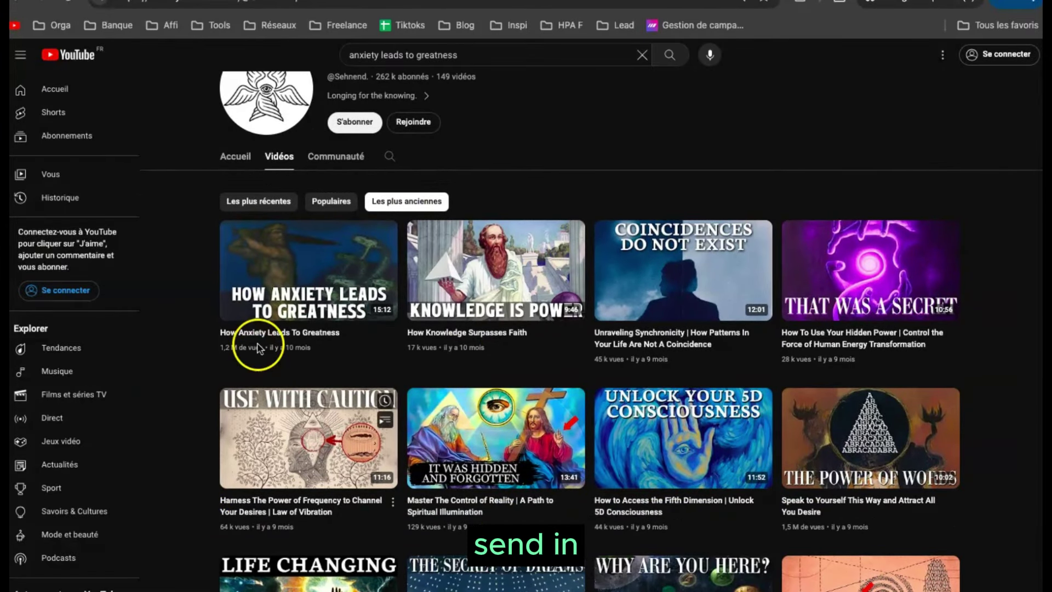
left_click(331, 205)
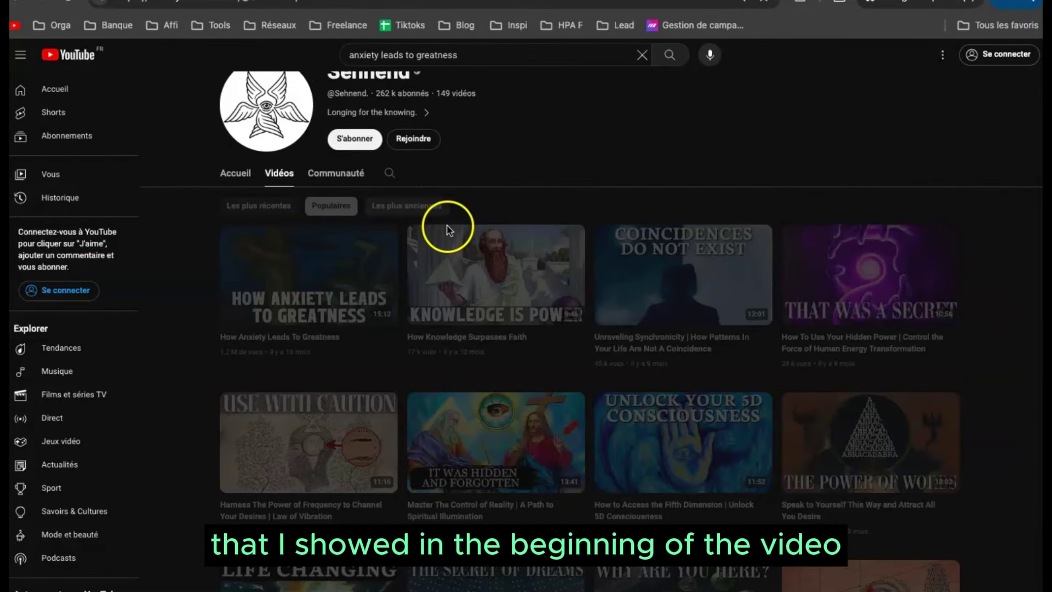
Copy the link address of the Sehnend channel's most popular video, How To Speak To The Universe.
scroll(269, 438, "down", 2)
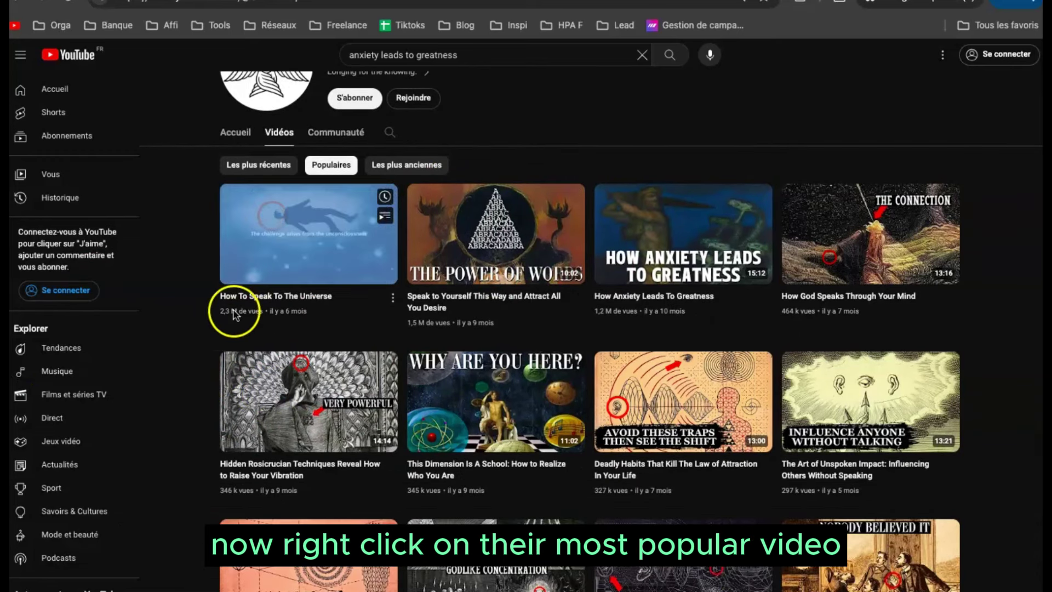
right_click(355, 322)
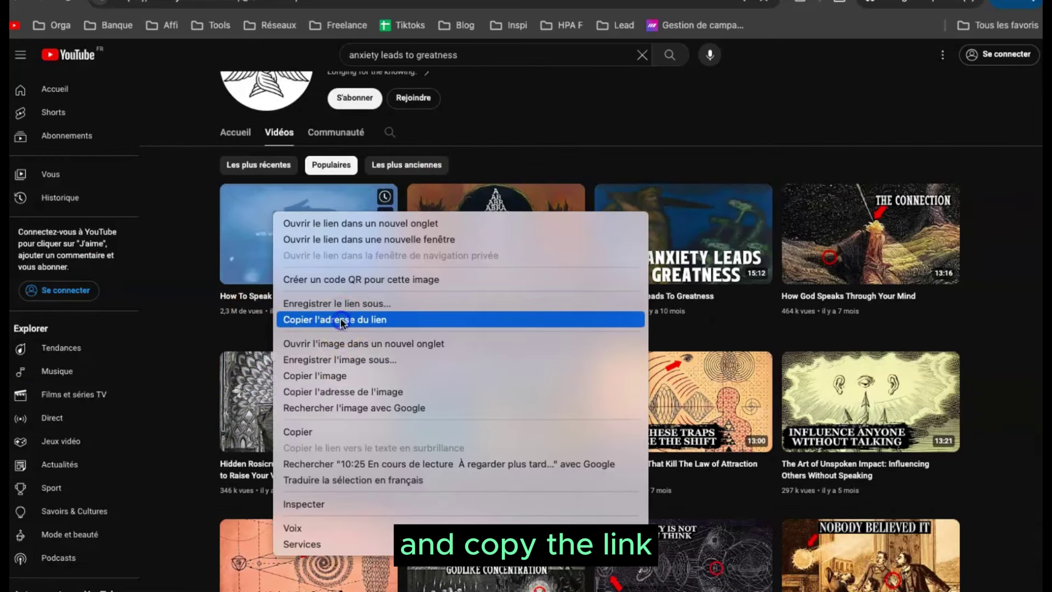
left_click(340, 318)
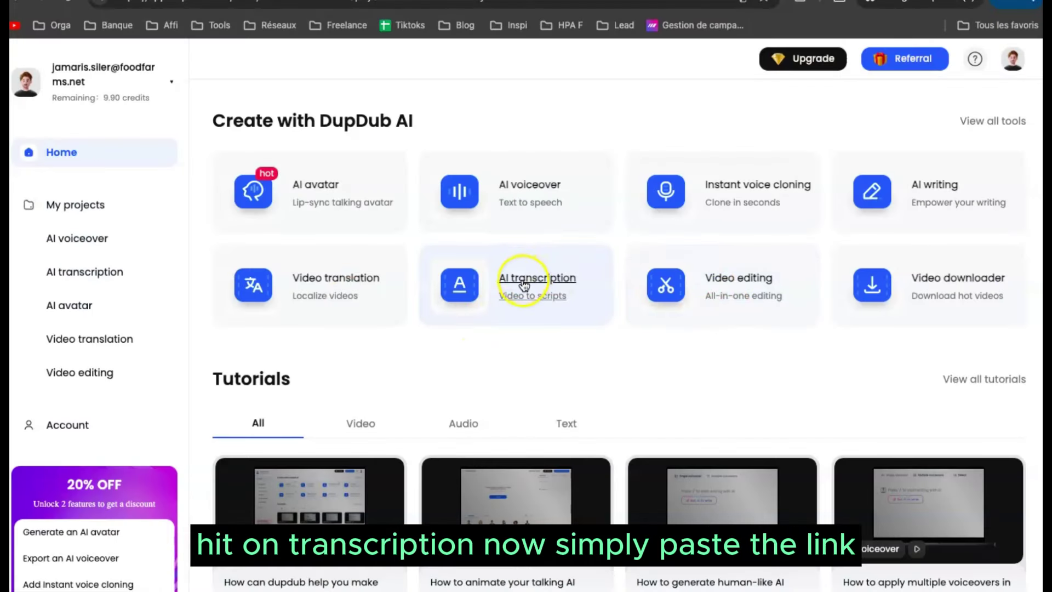
Switch to DupDub's AI transcription and transcribe the YouTube video The Power of Not Reacting from its pasted link.
left_click(524, 284)
scroll(418, 400, "down", 1)
left_click(248, 313)
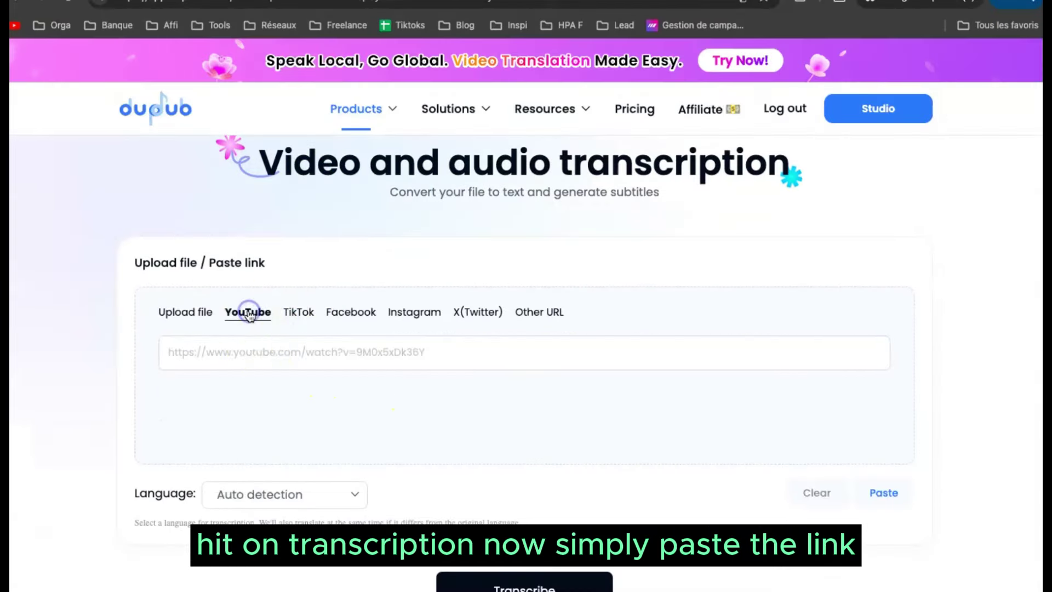
left_click(895, 495)
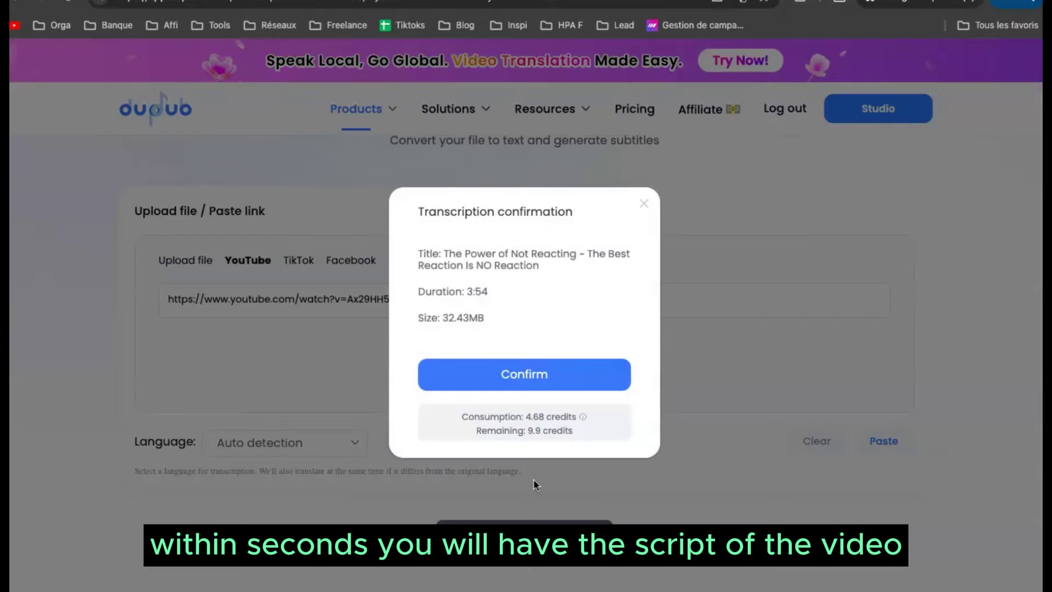
left_click(503, 379)
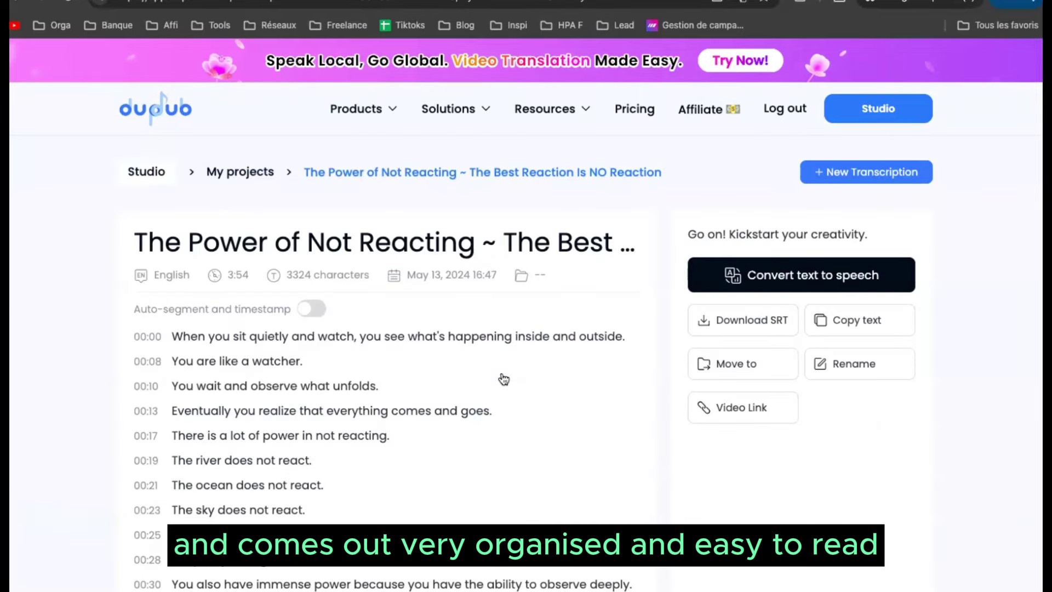
scroll(307, 433, "down", 3)
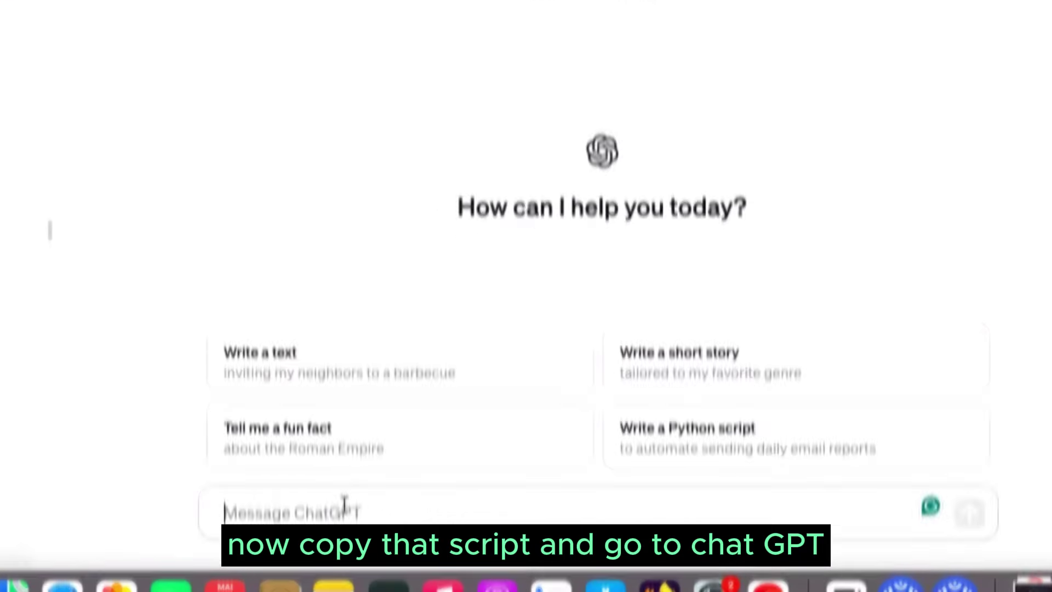
Switch to ChatGPT and ask it to paraphrase the pasted video script while keeping the same style and vibe.
type("i will give you my script")
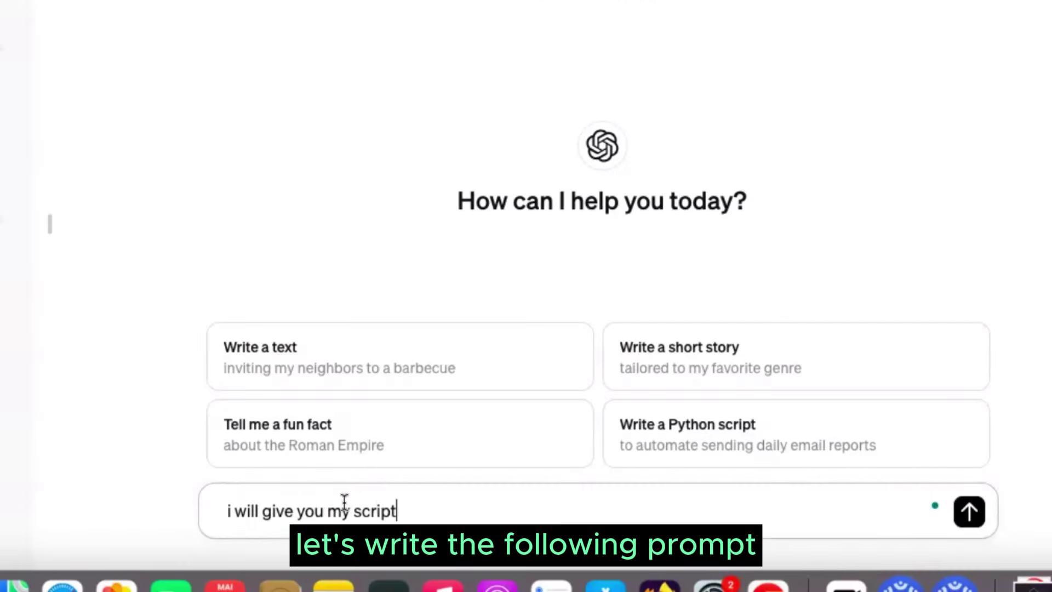
type(" , can you paraphrase this")
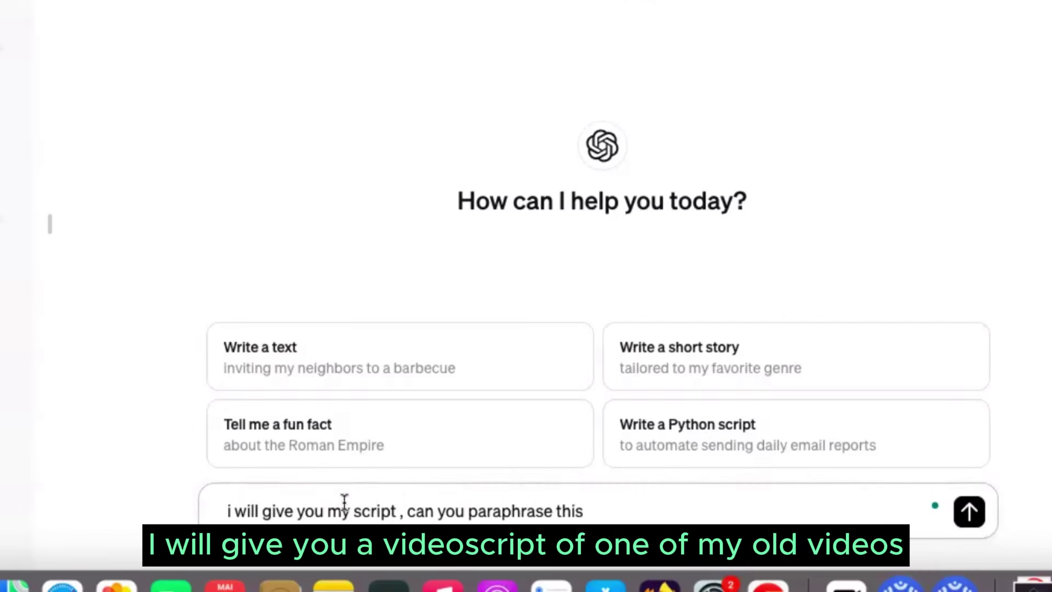
type(", ")
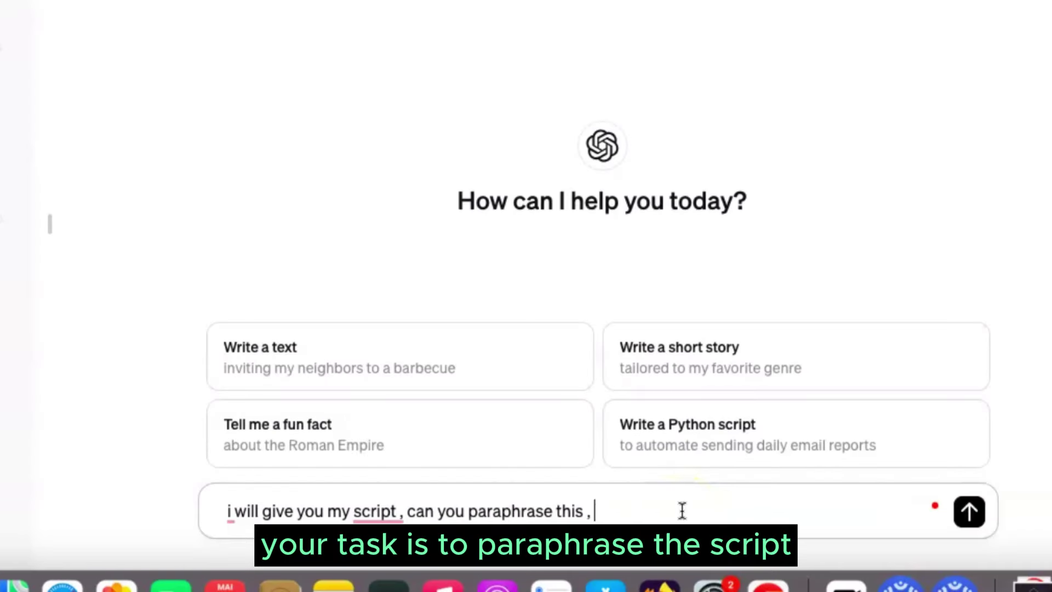
type("keep the same style and vibe :")
key("super+v")
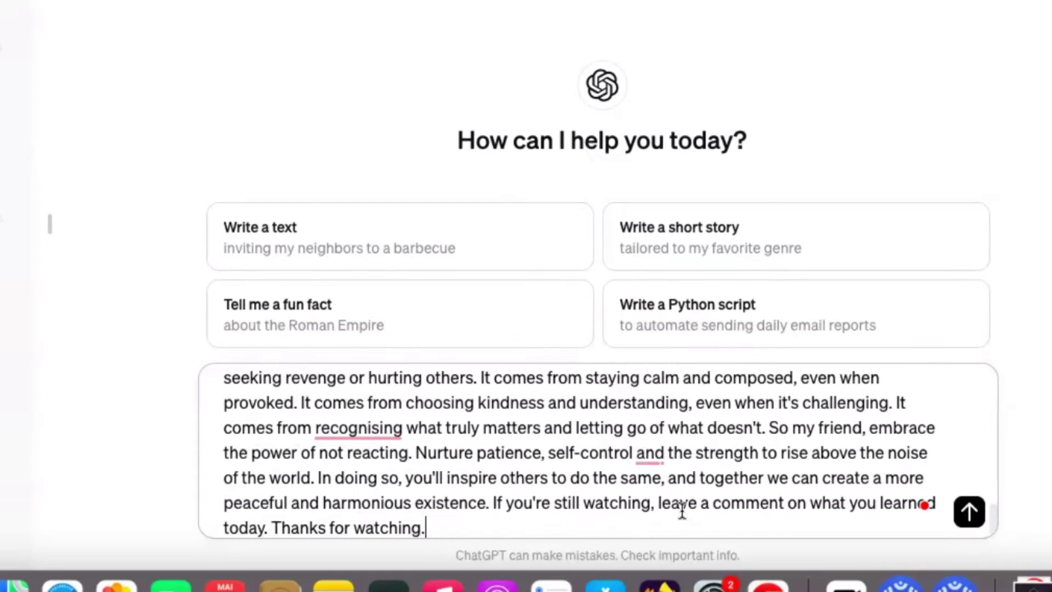
key("Return")
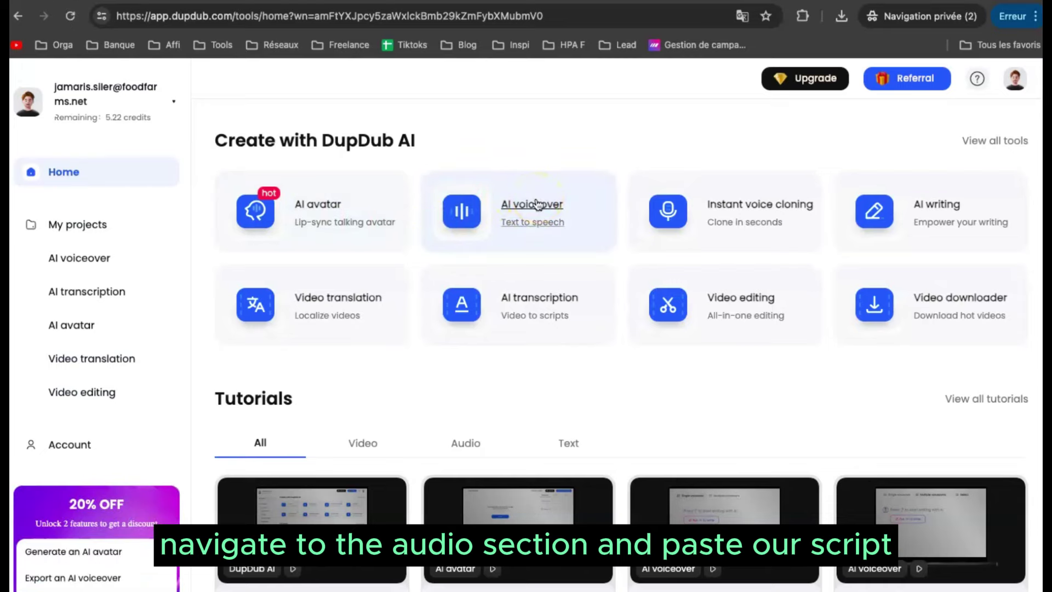
Put the paraphrased script into DupDub's AI voiceover editor and choose Josie Addison as its speaker.
left_click(535, 207)
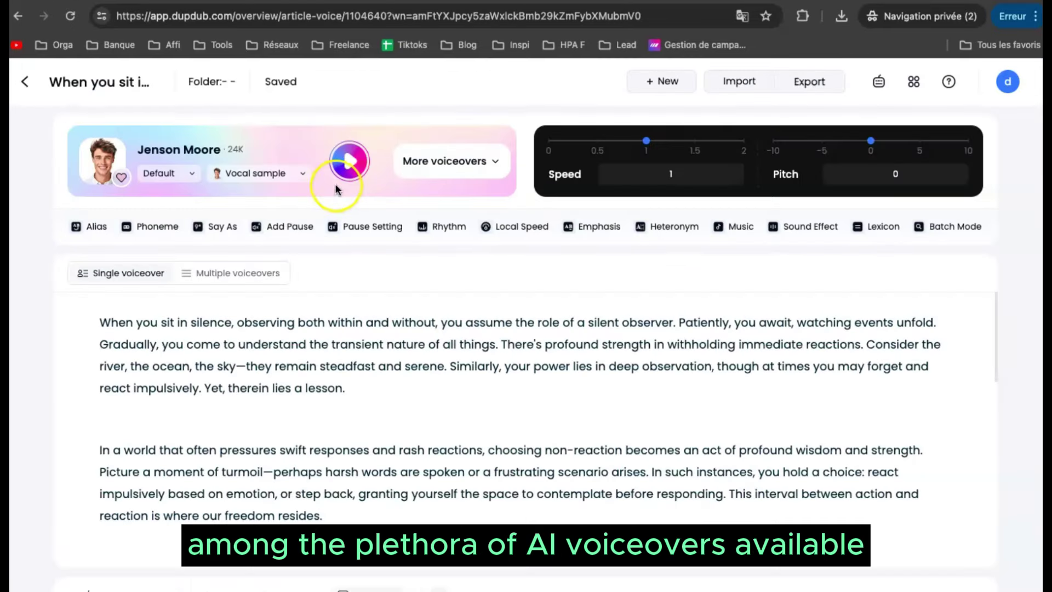
left_click(436, 165)
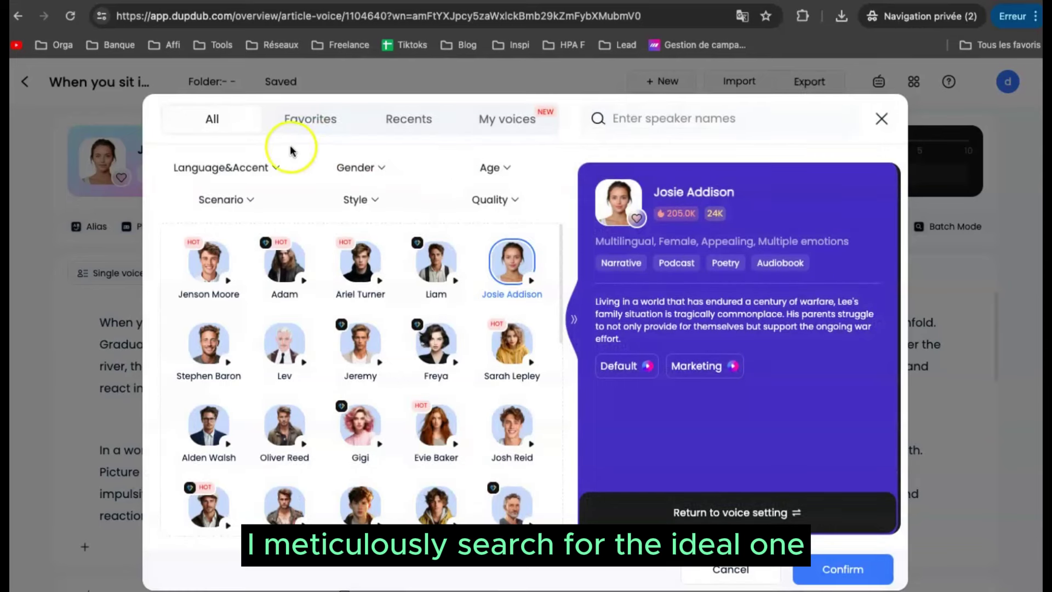
left_click(272, 169)
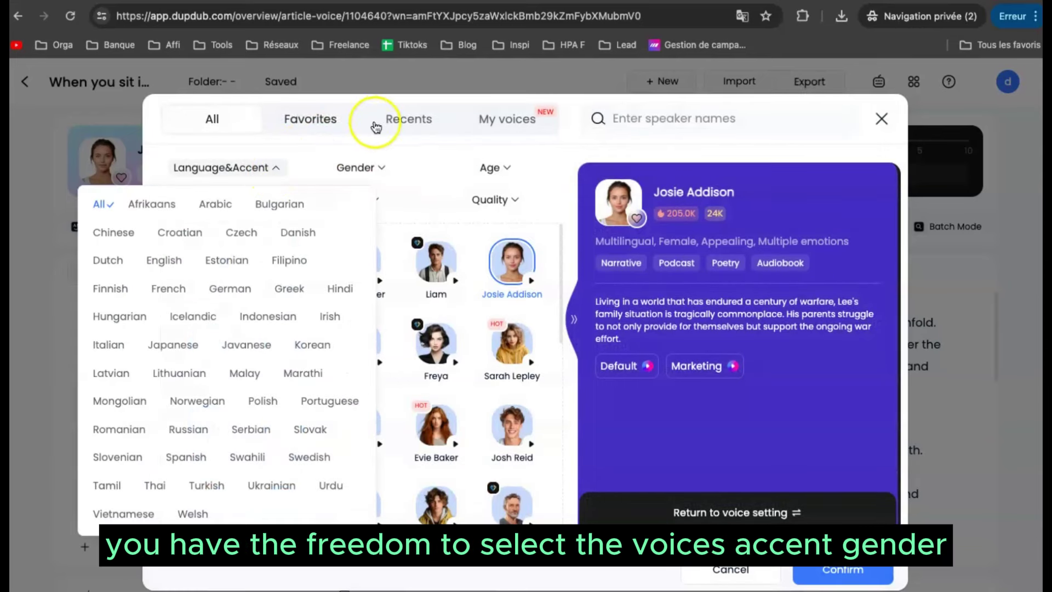
mouse_move(475, 224)
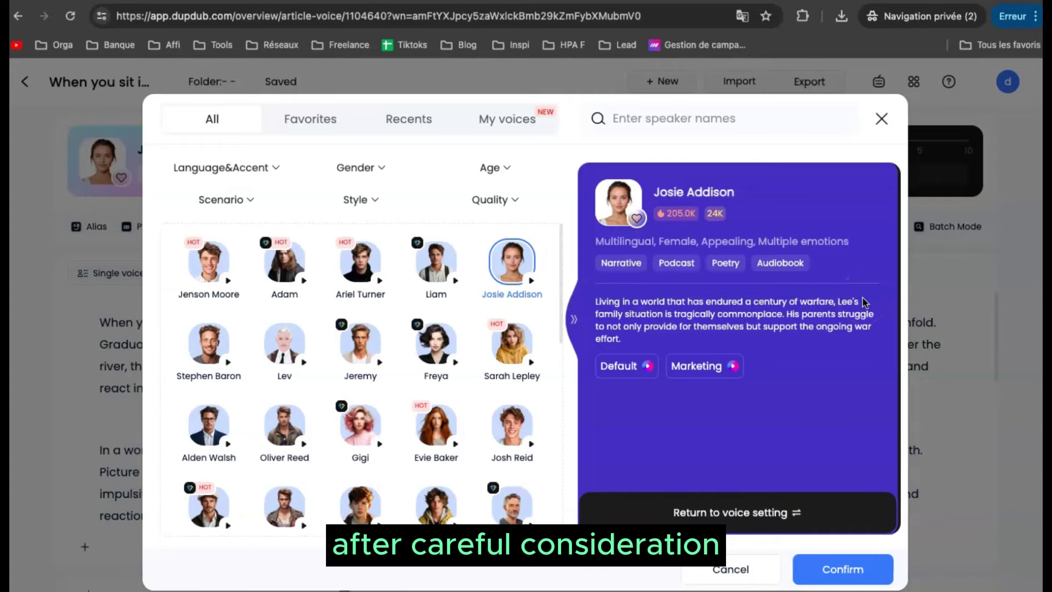
left_click(667, 242)
left_click(682, 251)
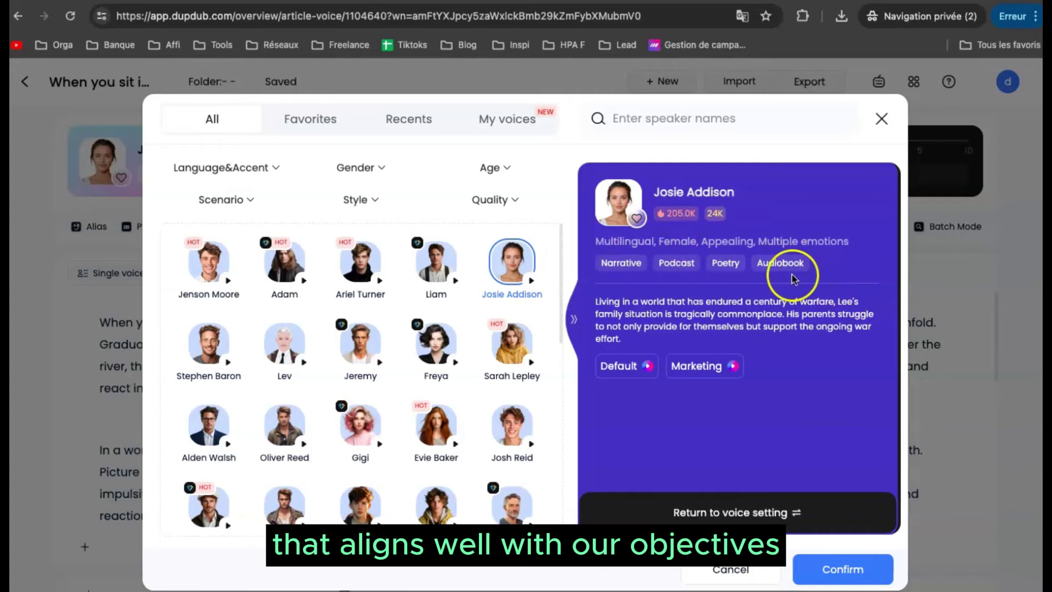
left_click(806, 553)
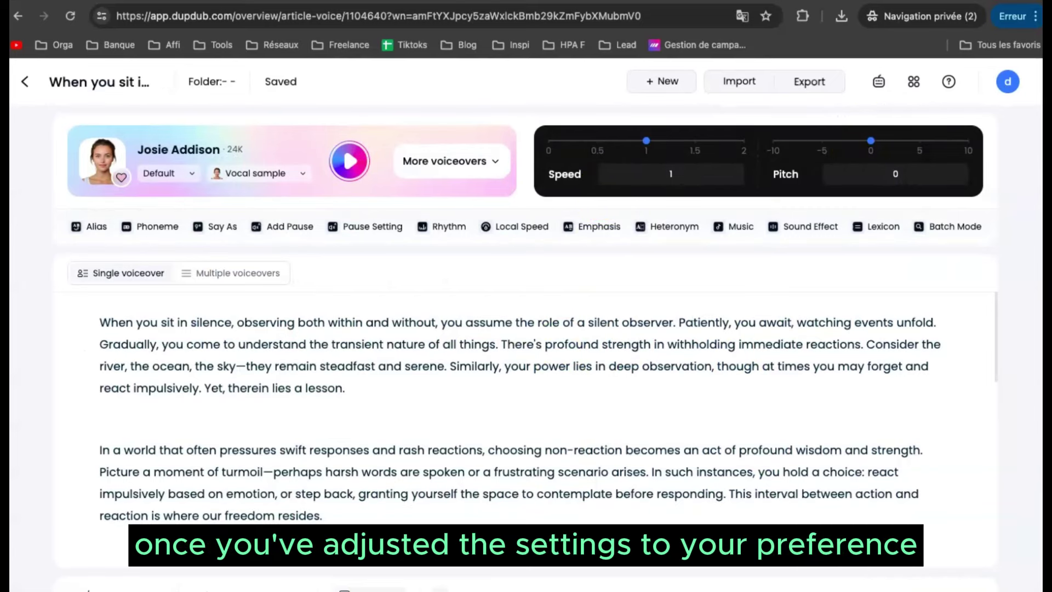
Choose MP3 as the audio format for exporting the voiceover.
left_click(801, 85)
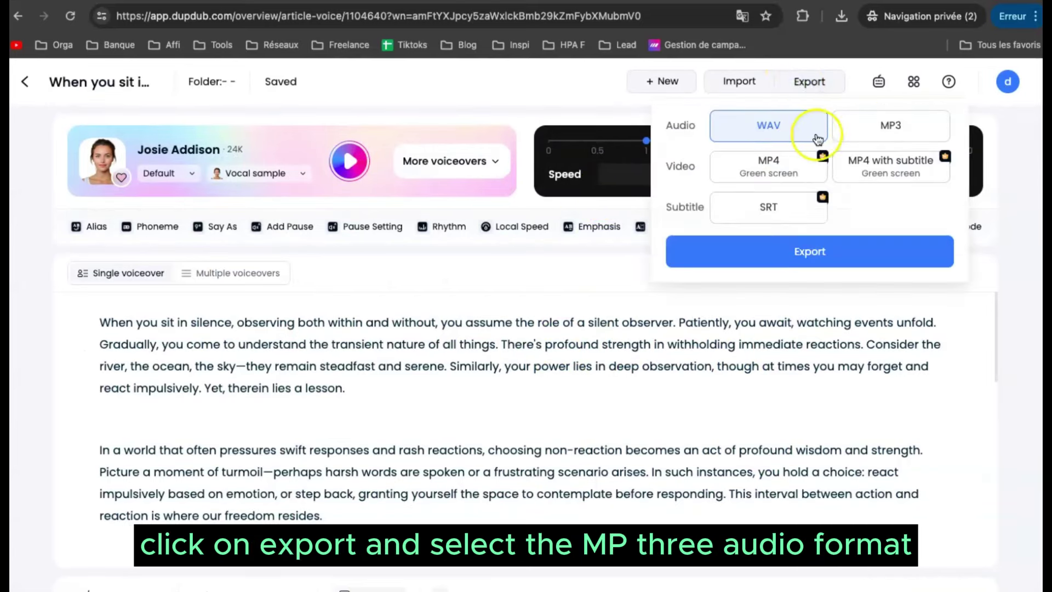
left_click(863, 132)
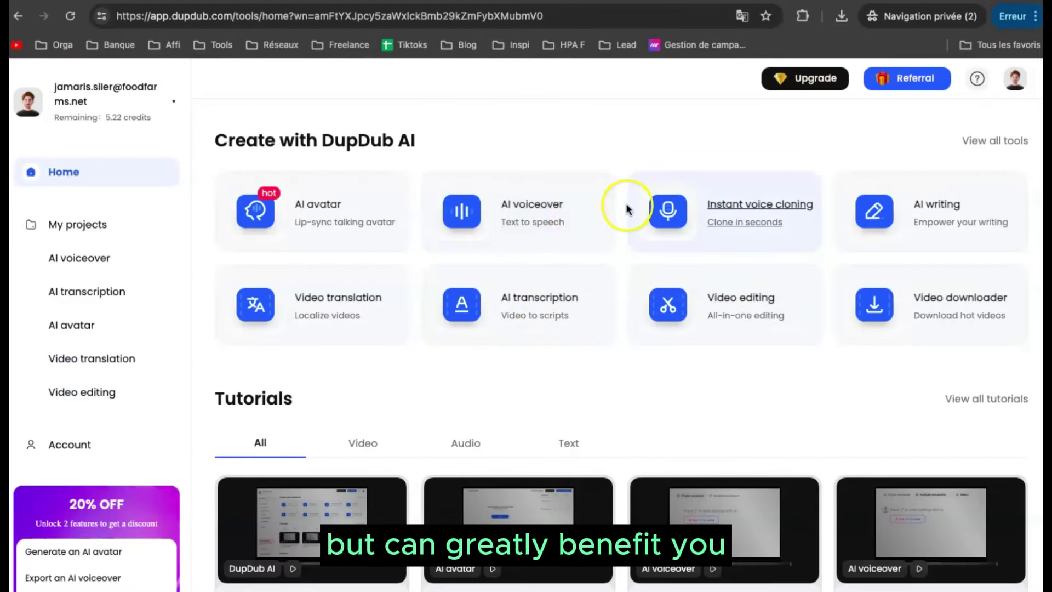
Examine the instant voice cloning form's sample and voice description fields, and close it without adding a voice.
left_click(734, 208)
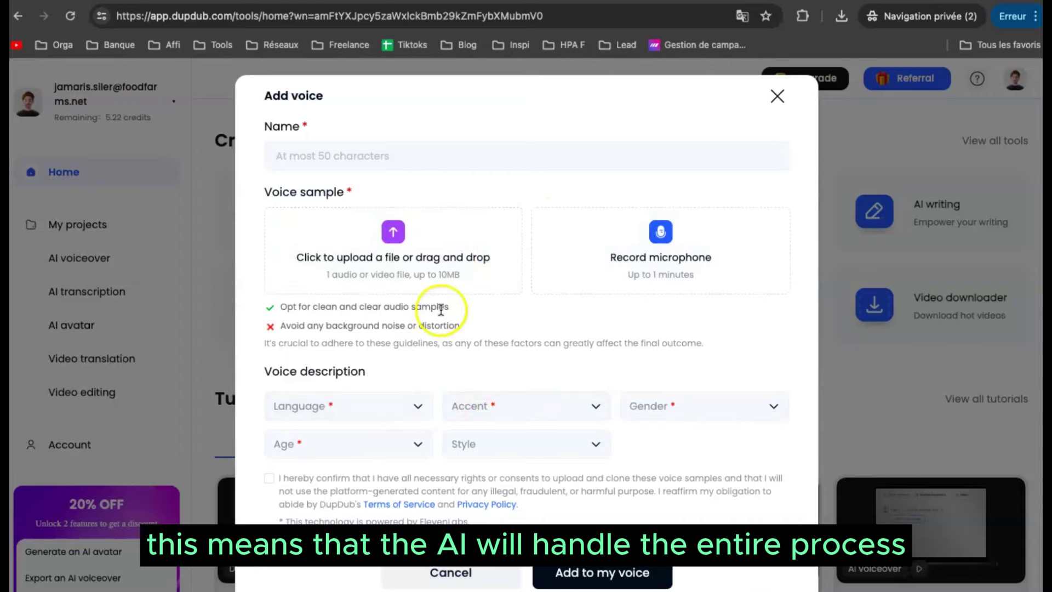
left_click(778, 96)
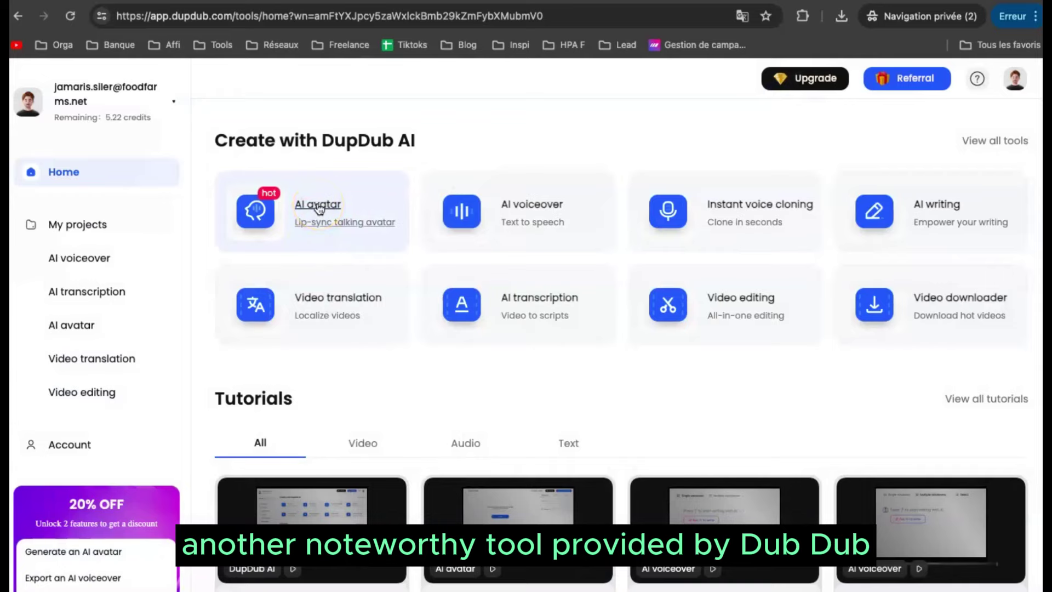
Open the AI avatar tool and try the blonde woman and dark-suited man templates for a talking avatar.
left_click(319, 209)
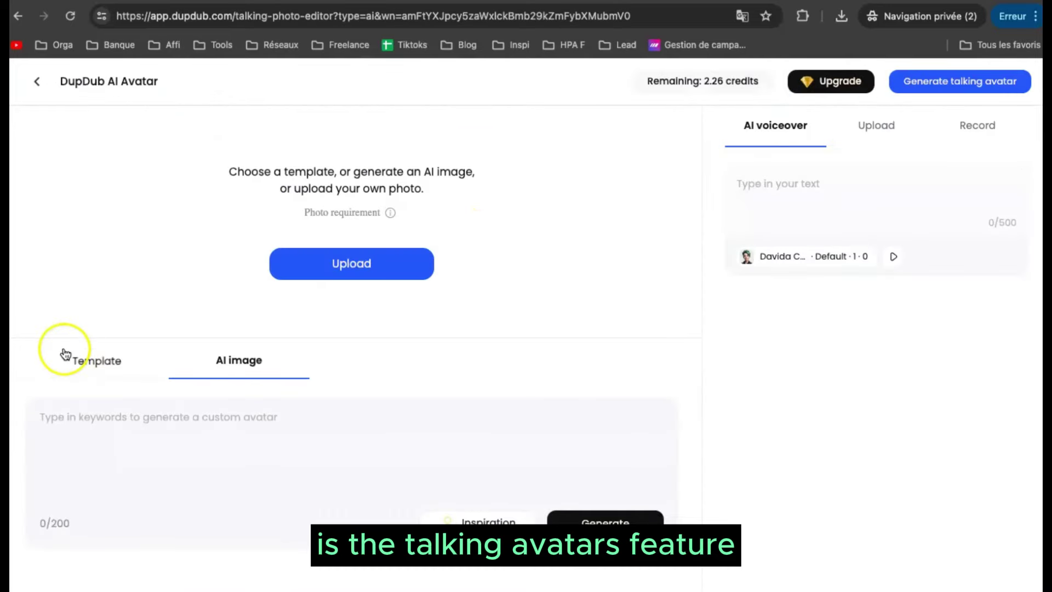
left_click(75, 362)
scroll(245, 470, "down", 2)
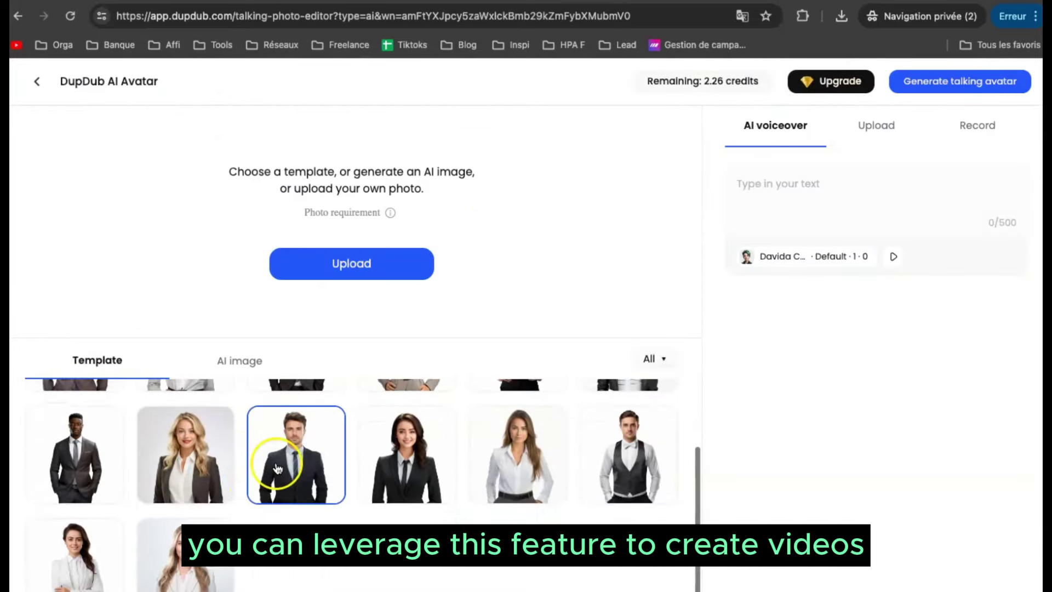
scroll(244, 470, "up", 2)
left_click(190, 465)
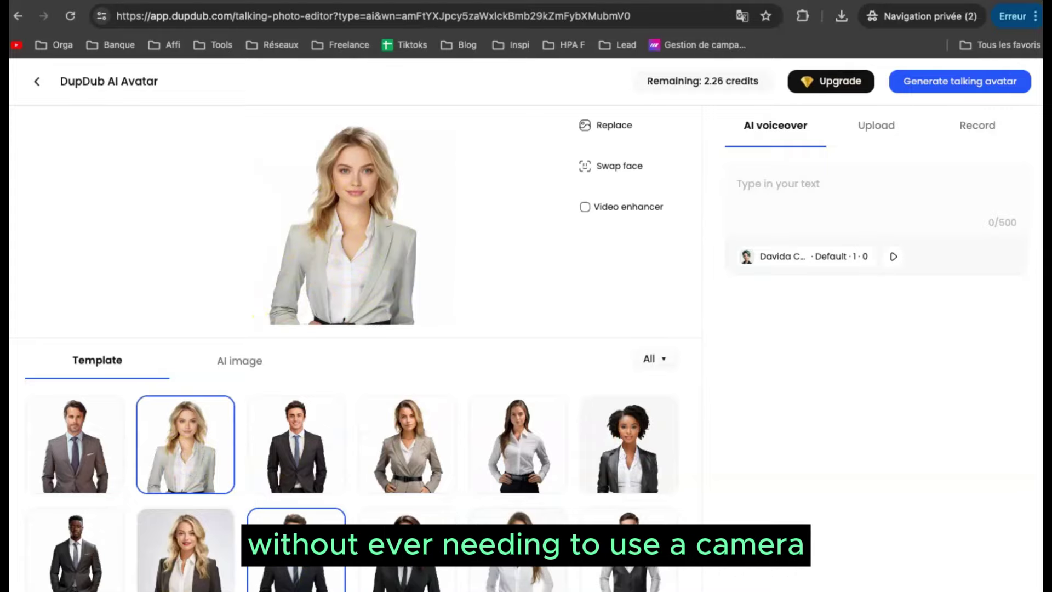
left_click(296, 446)
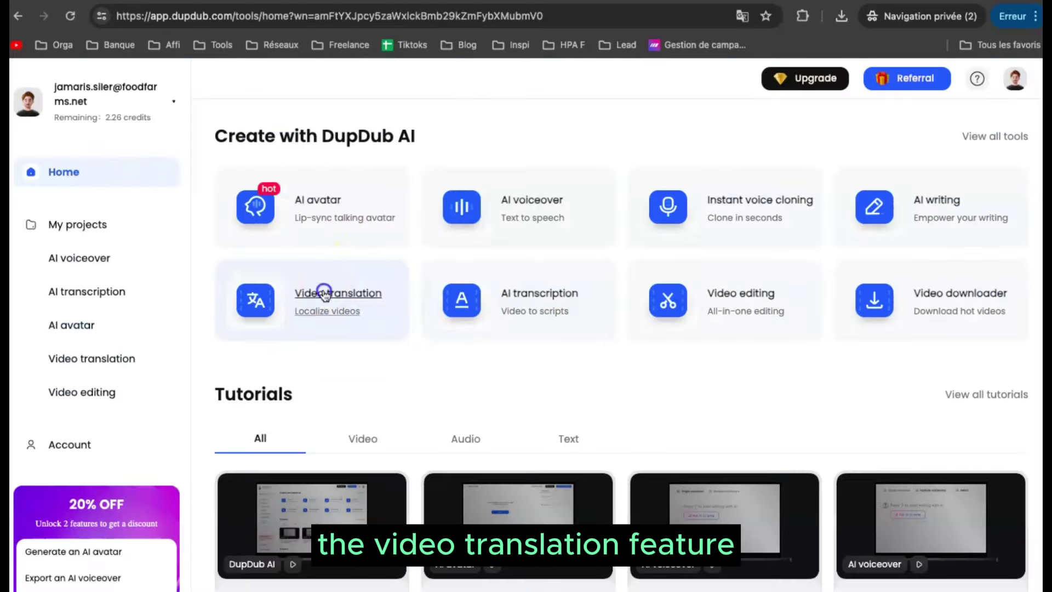
Start a new video translation project with English as the original language, a target language and lip synchronization.
left_click(279, 298)
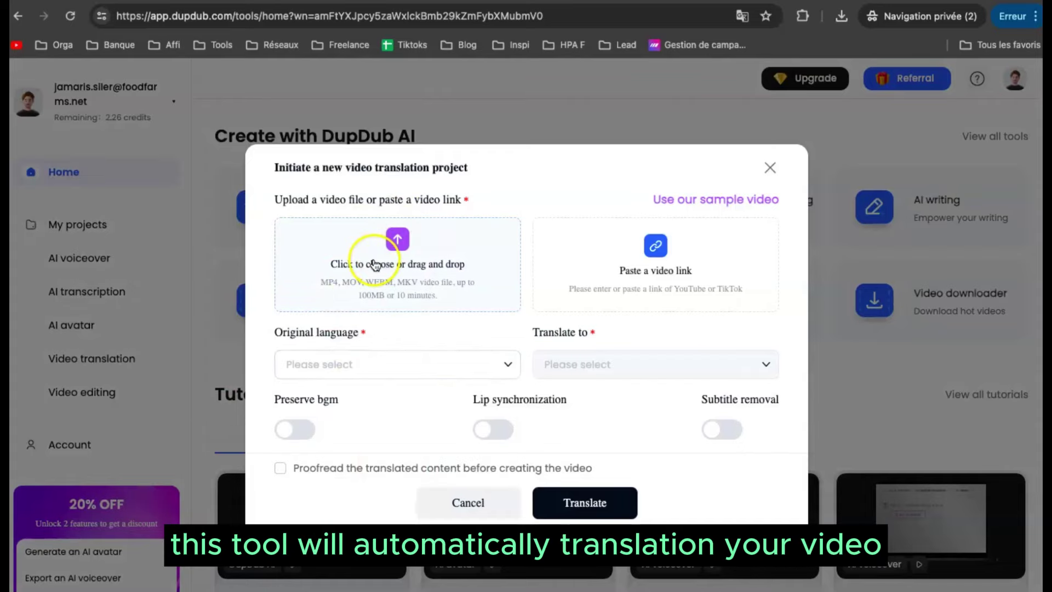
left_click(423, 365)
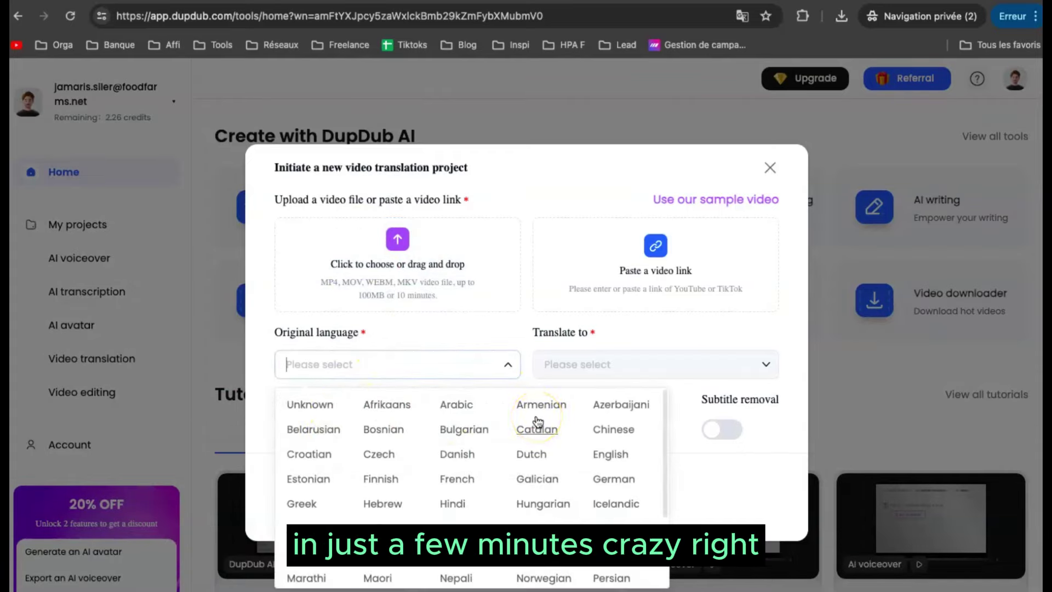
scroll(537, 423, "down", 3)
scroll(473, 488, "up", 3)
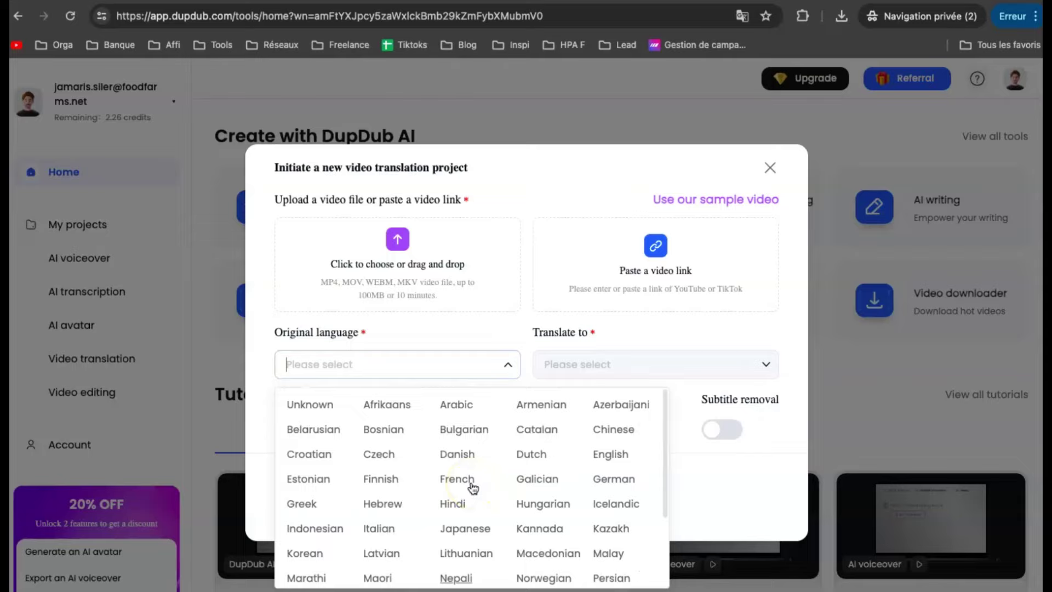
left_click(611, 454)
left_click(561, 362)
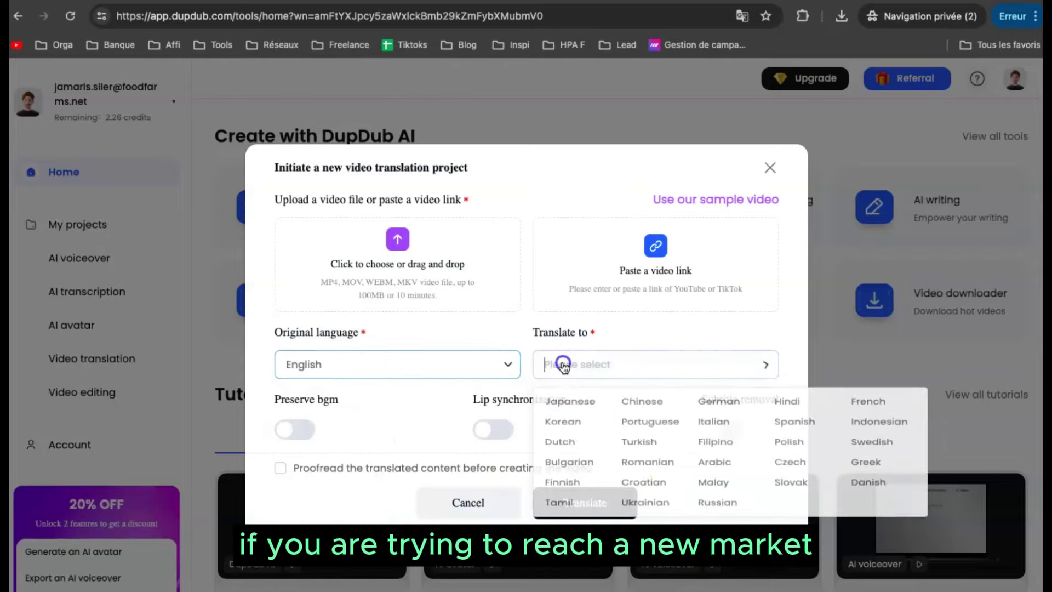
left_click(745, 410)
left_click(498, 431)
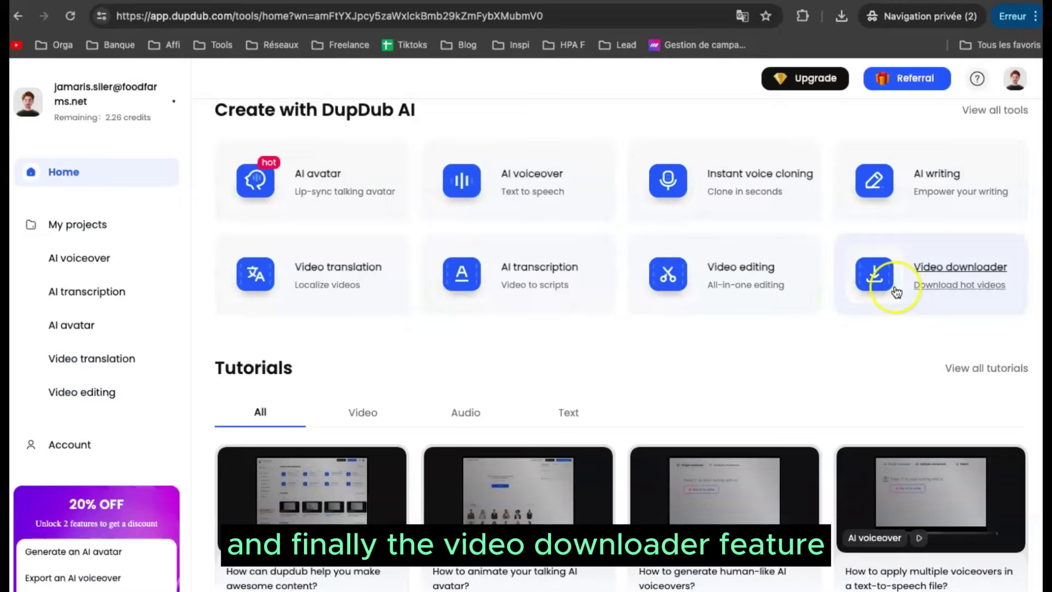
Open DupDub's online video downloader.
scroll(905, 263, "down", 1)
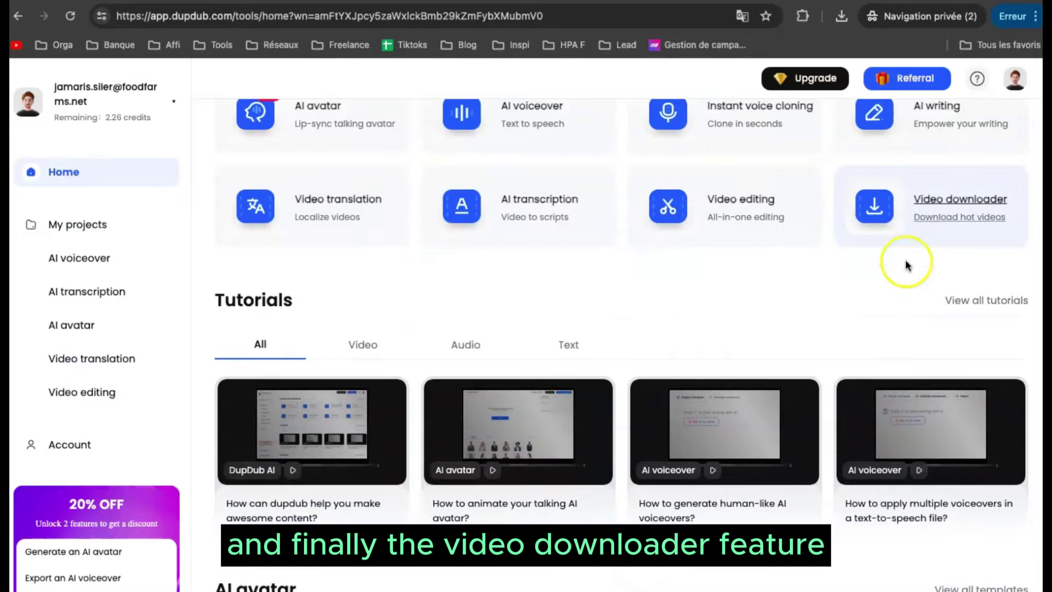
left_click(925, 217)
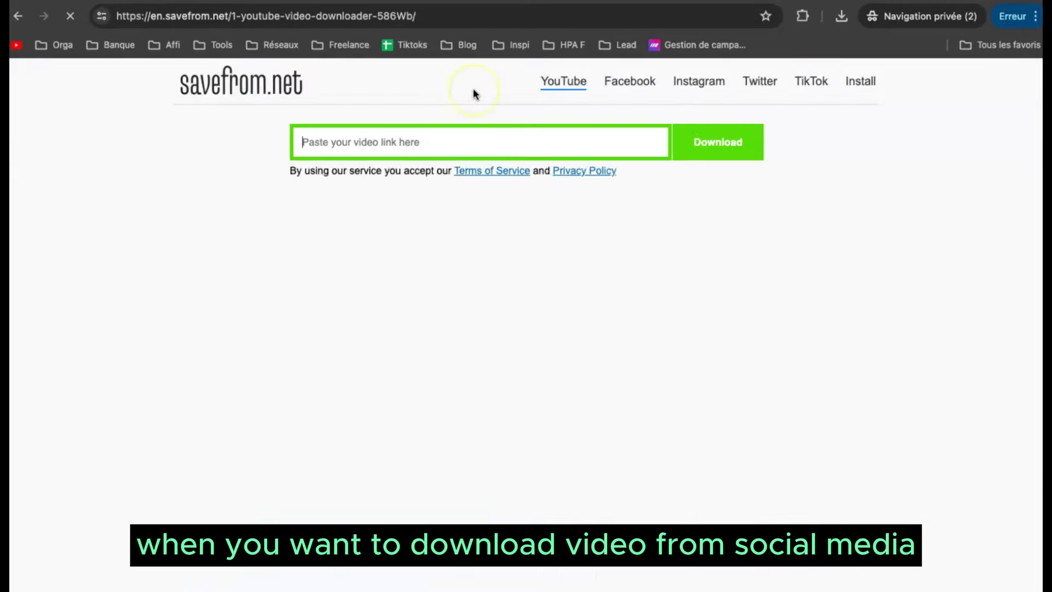
Look up other video download sites, open SnapTik and answer its data consent request.
left_click(422, 16)
type("download")
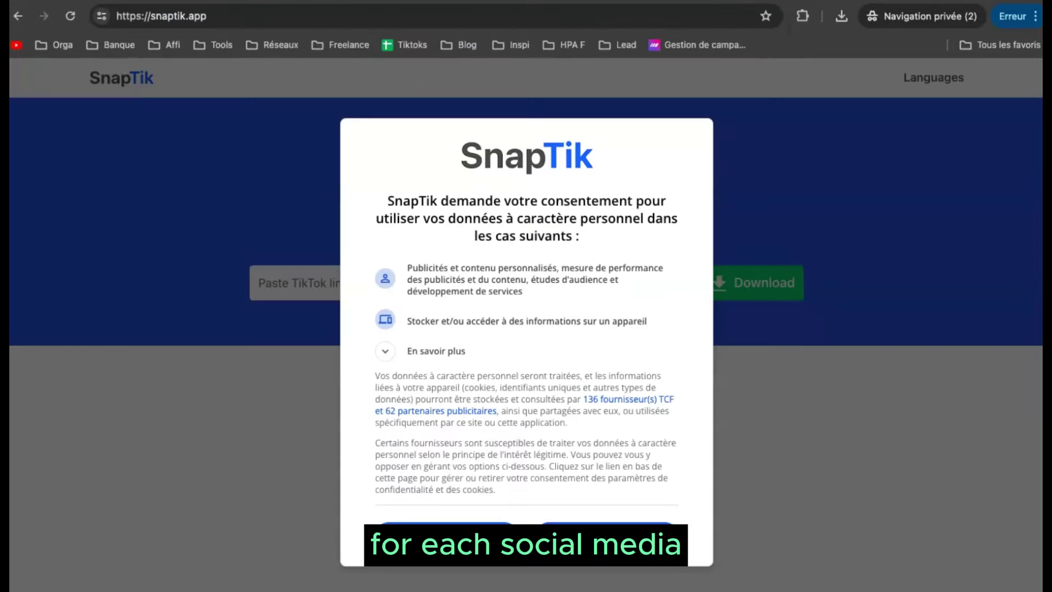
left_click(592, 536)
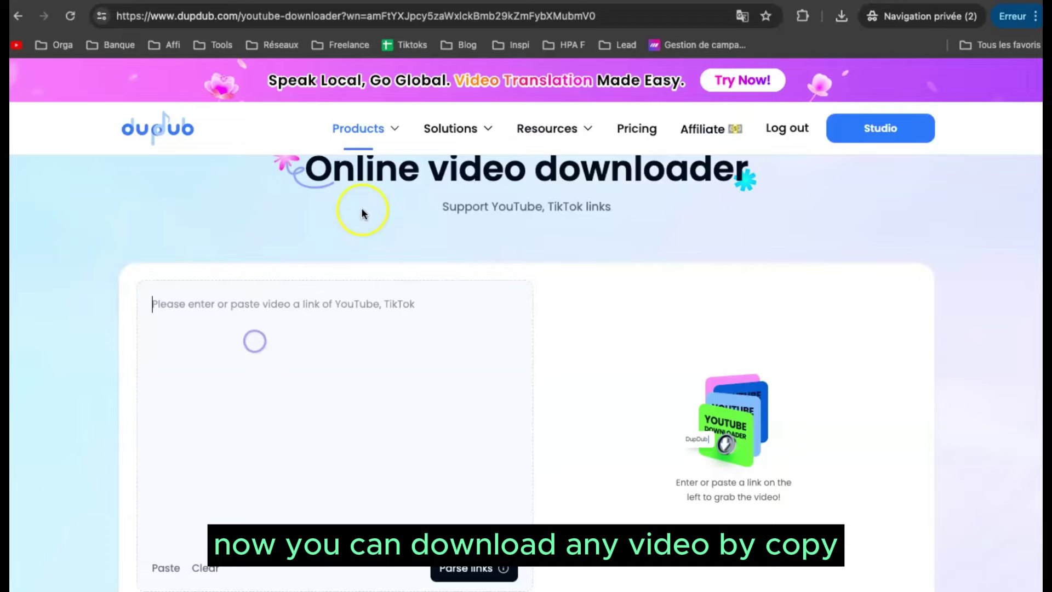
Open the help channel of DupDub's Discord server and browse the support posts.
scroll(505, 233, "up", 2)
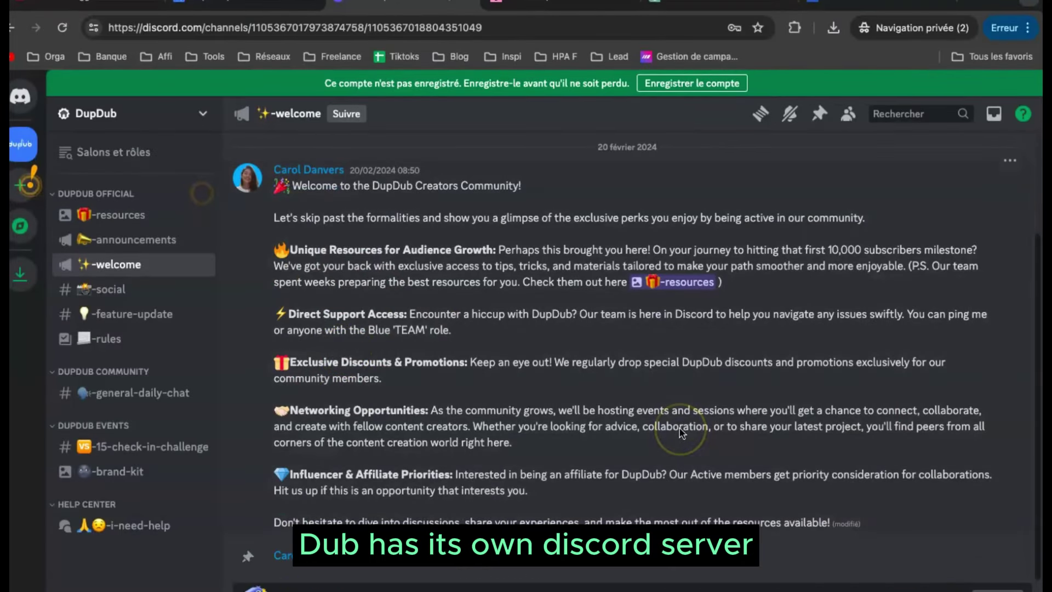
scroll(680, 433, "up", 2)
scroll(530, 336, "down", 2)
left_click(149, 526)
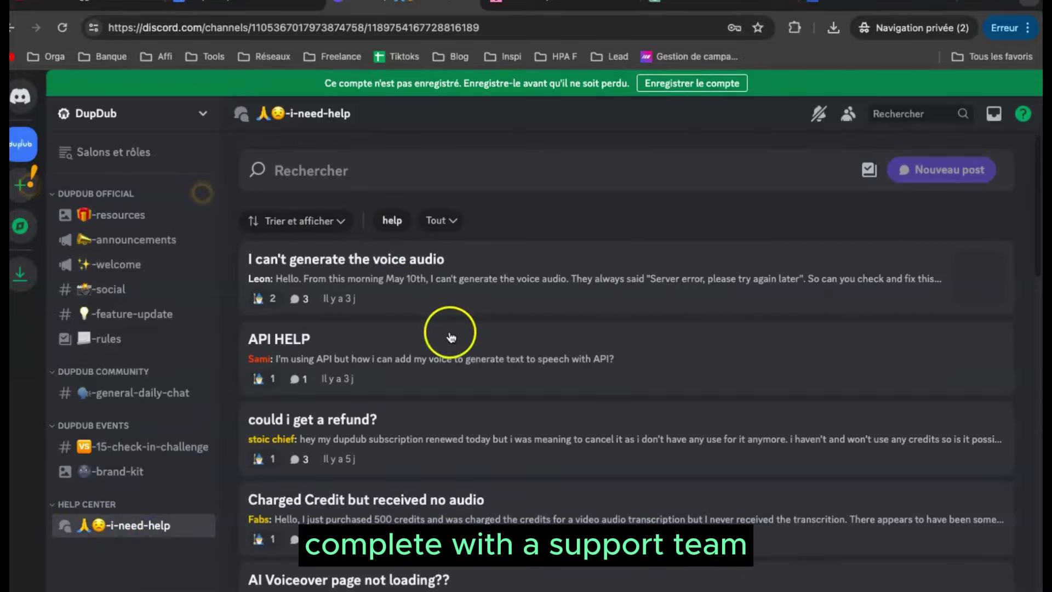
scroll(449, 336, "down", 10)
scroll(451, 337, "down", 15)
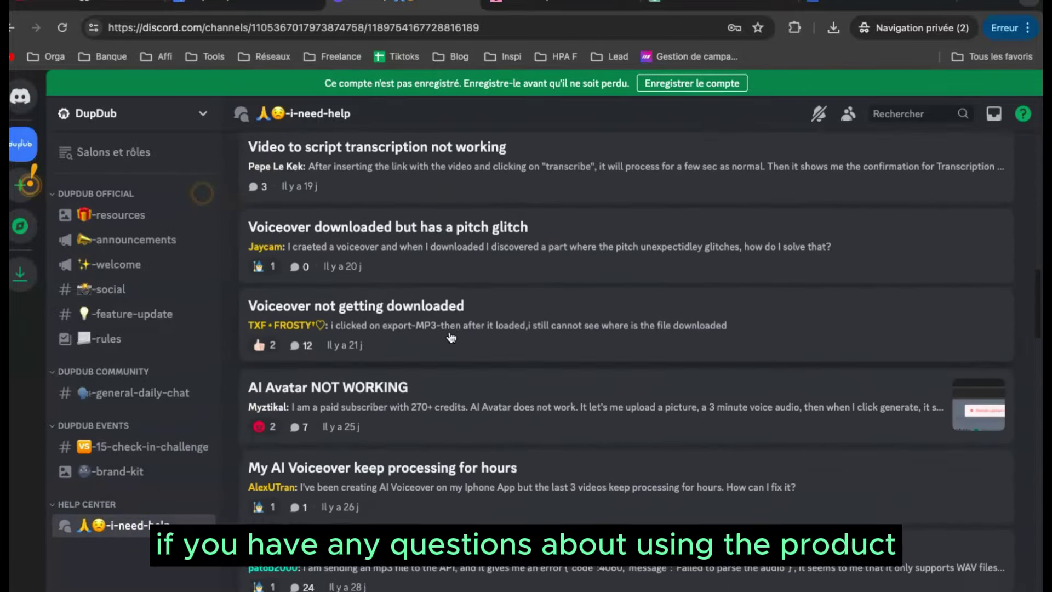
scroll(451, 337, "down", 5)
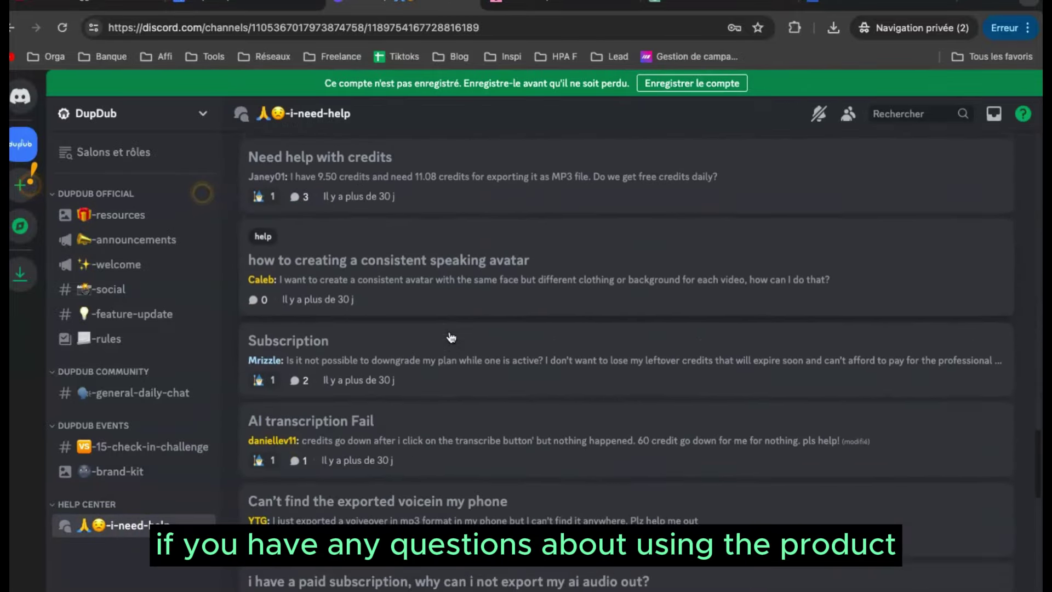
scroll(371, 301, "down", 4)
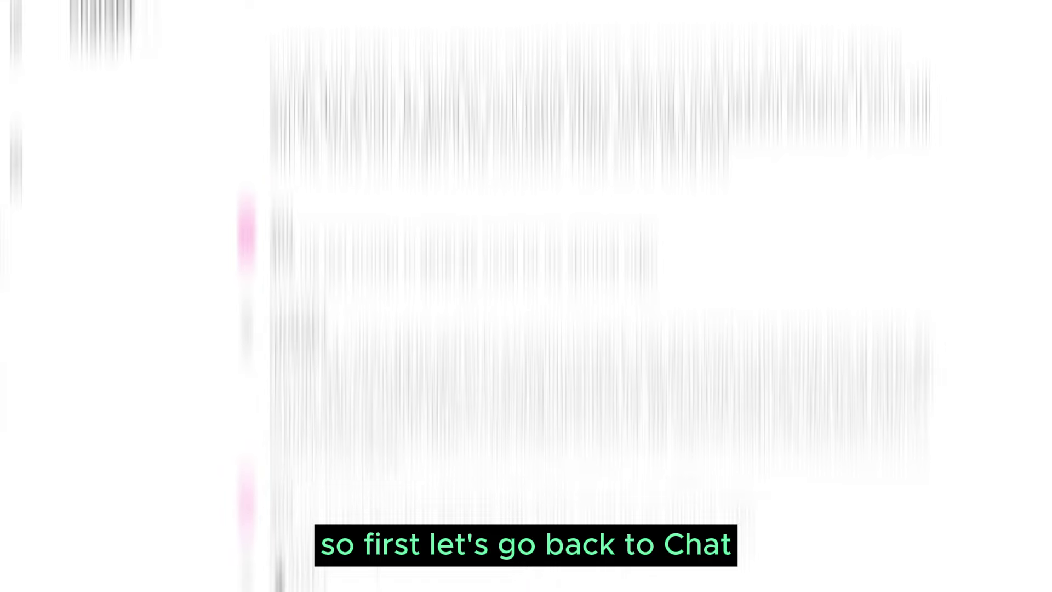
Review ChatGPT's ten text prompts for high-quality visuals for the spiritual video.
scroll(376, 517, "down", 2)
scroll(378, 517, "down", 1)
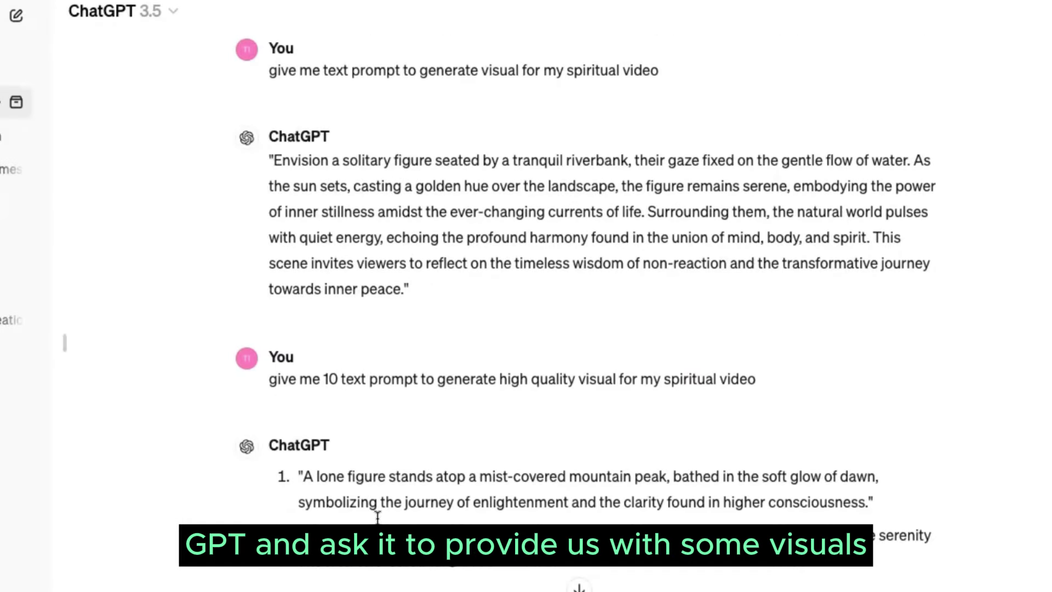
scroll(377, 517, "down", 1)
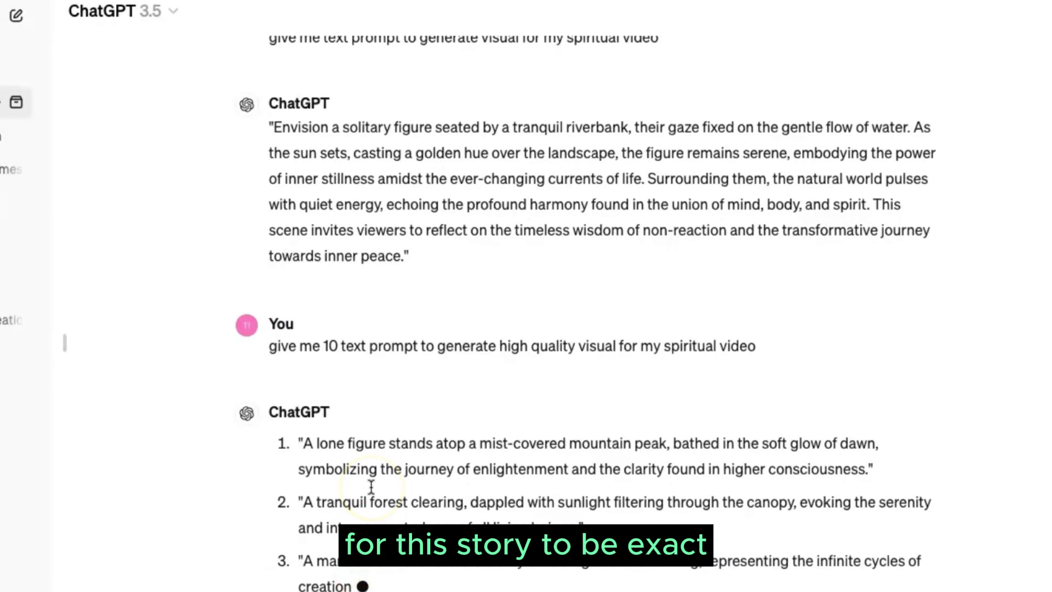
scroll(371, 486, "down", 1)
scroll(371, 488, "down", 6)
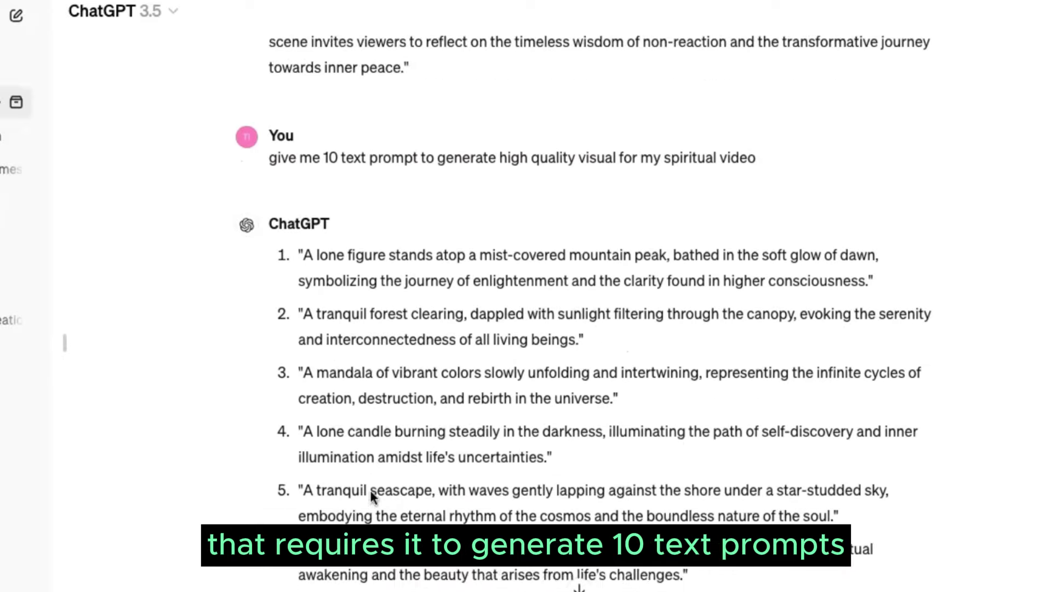
scroll(369, 490, "down", 6)
scroll(370, 288, "up", 5)
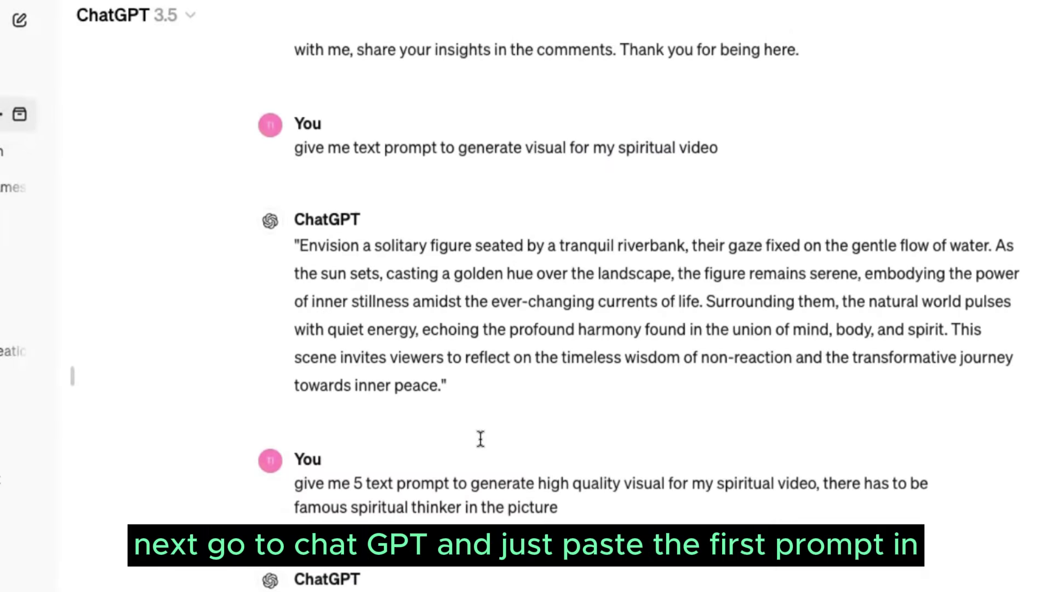
Switch to Leonardo.Ai and generate images from ChatGPT's prompt of a figure kneeling in prayer in a candlelit sacred temple courtyard.
scroll(480, 439, "down", 10)
scroll(481, 438, "down", 1)
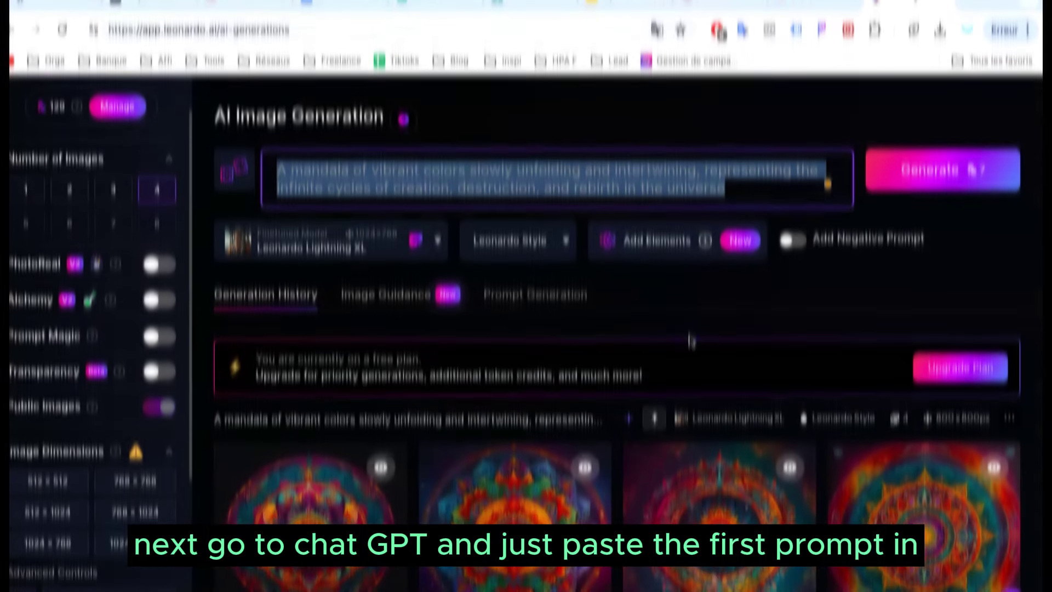
left_click(919, 165)
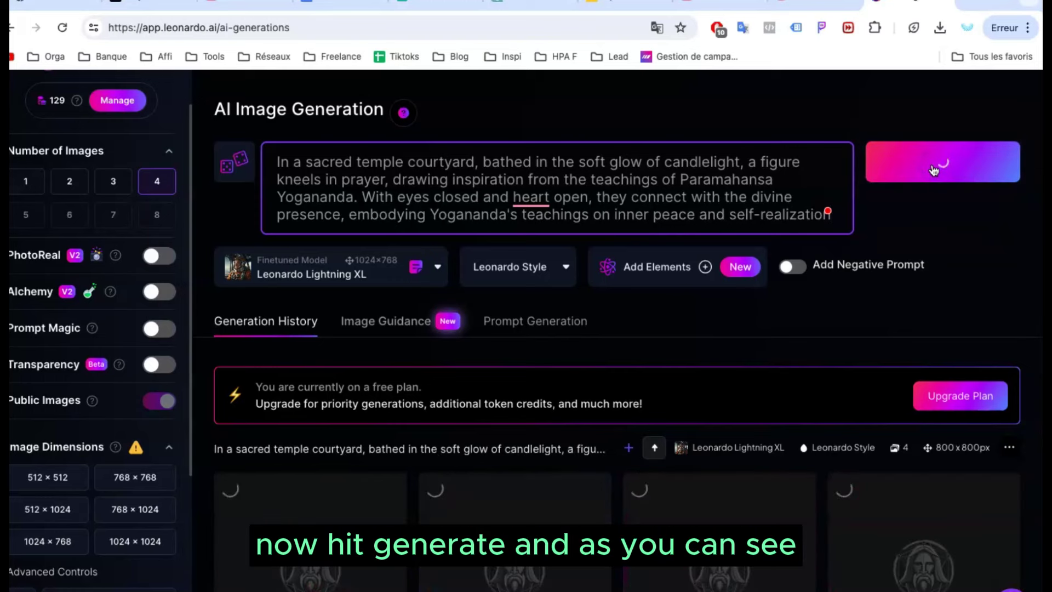
left_click(716, 259)
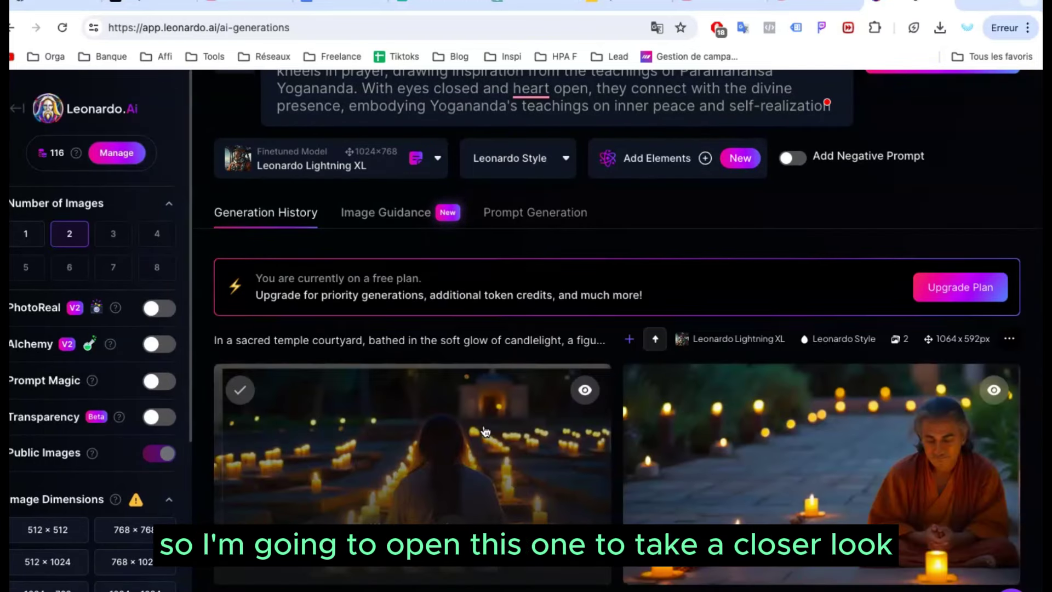
Open the generated landscape image of the orange-robed man seated among candles for a closer look.
scroll(658, 423, "down", 4)
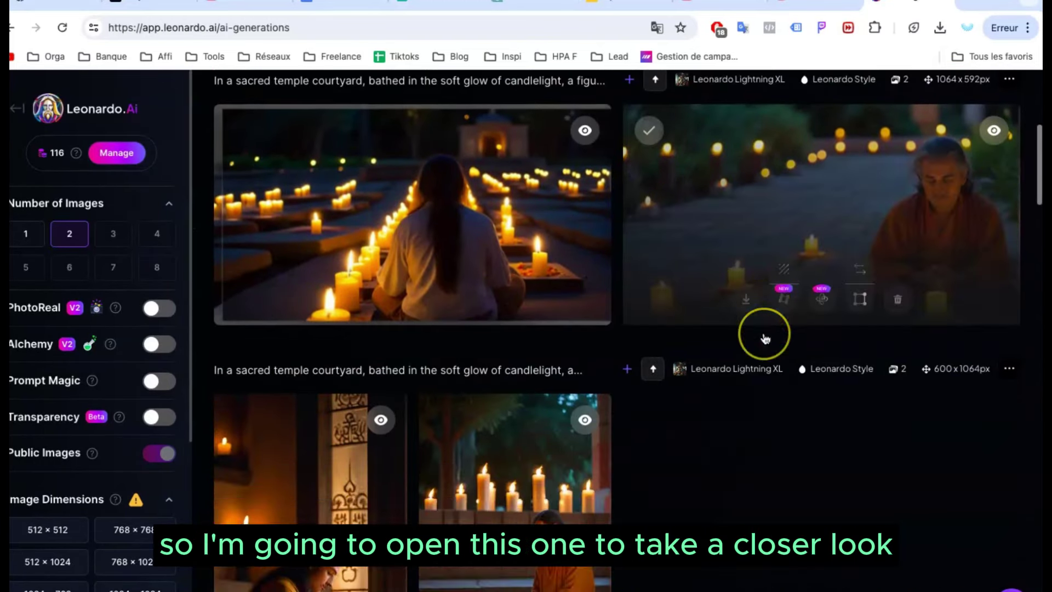
scroll(764, 336, "down", 2)
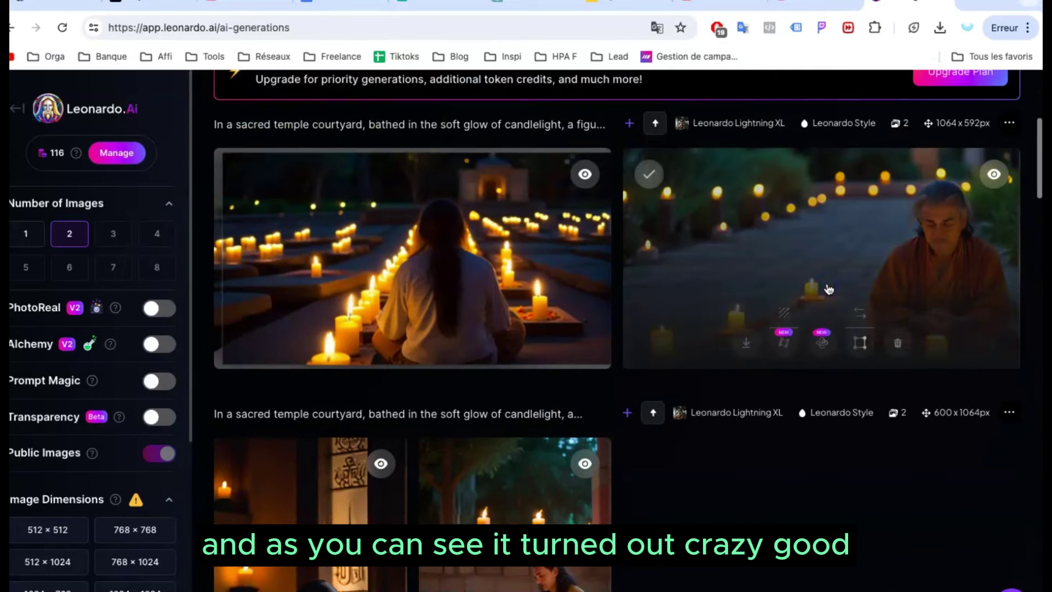
left_click(827, 288)
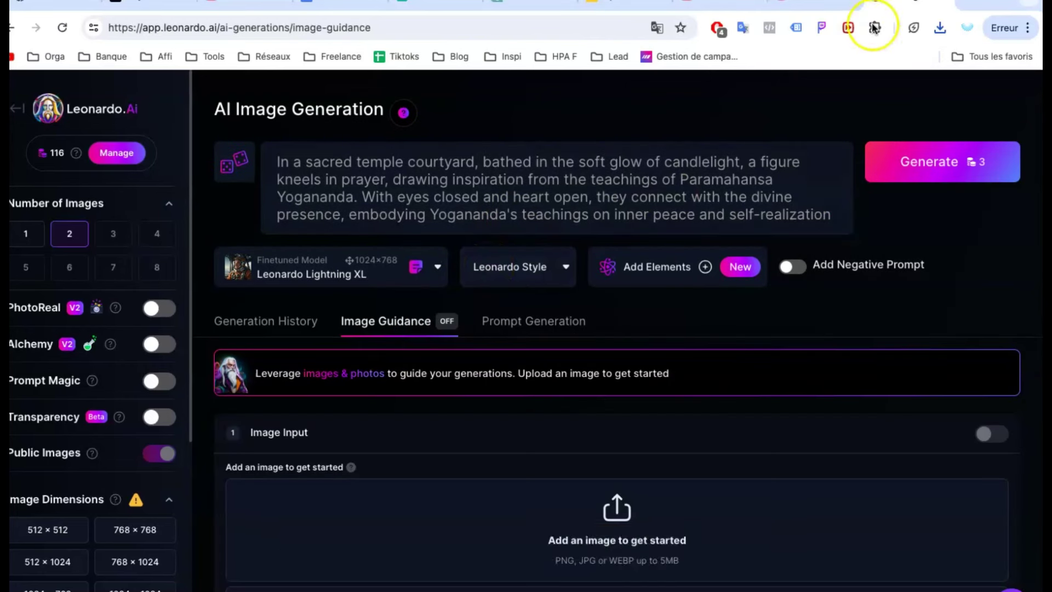
Upload the downloaded sacred temple picture as the image guidance source and lower its strength to 0.15.
left_click(941, 28)
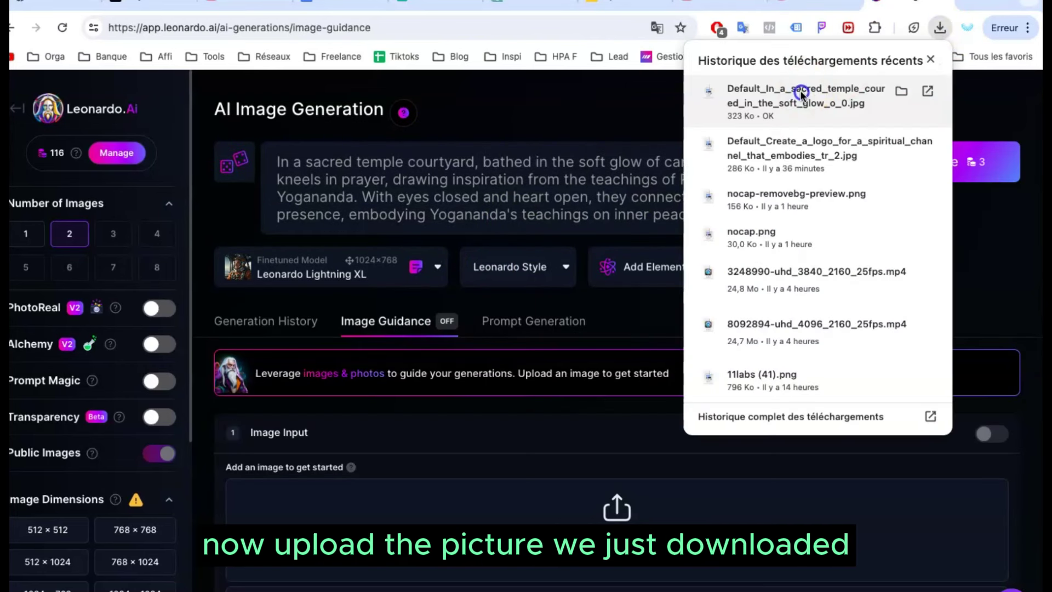
left_click_drag(799, 94, 469, 405)
scroll(468, 405, "down", 3)
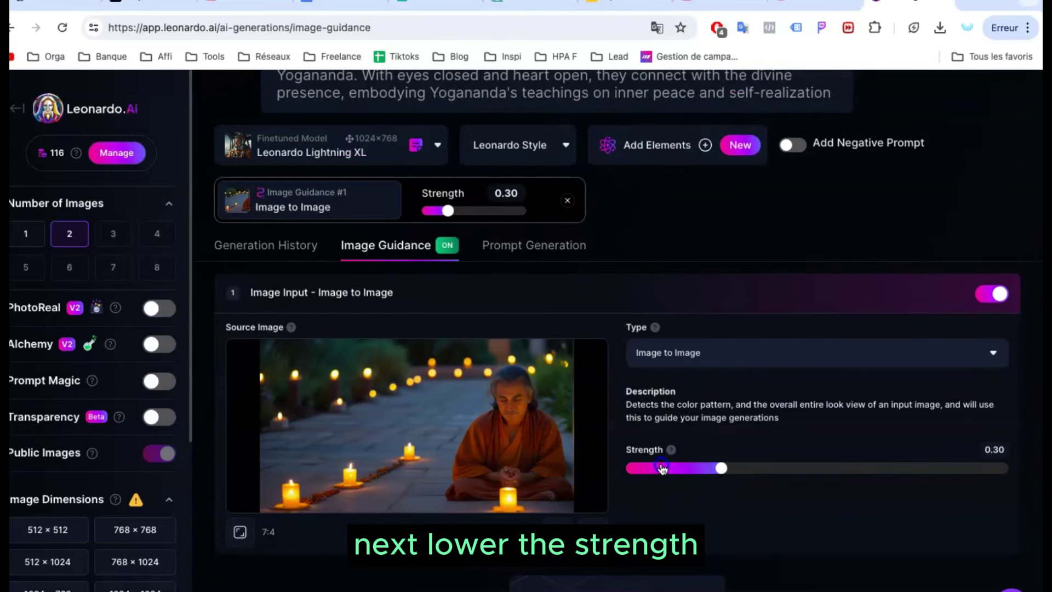
left_click_drag(662, 468, 648, 465)
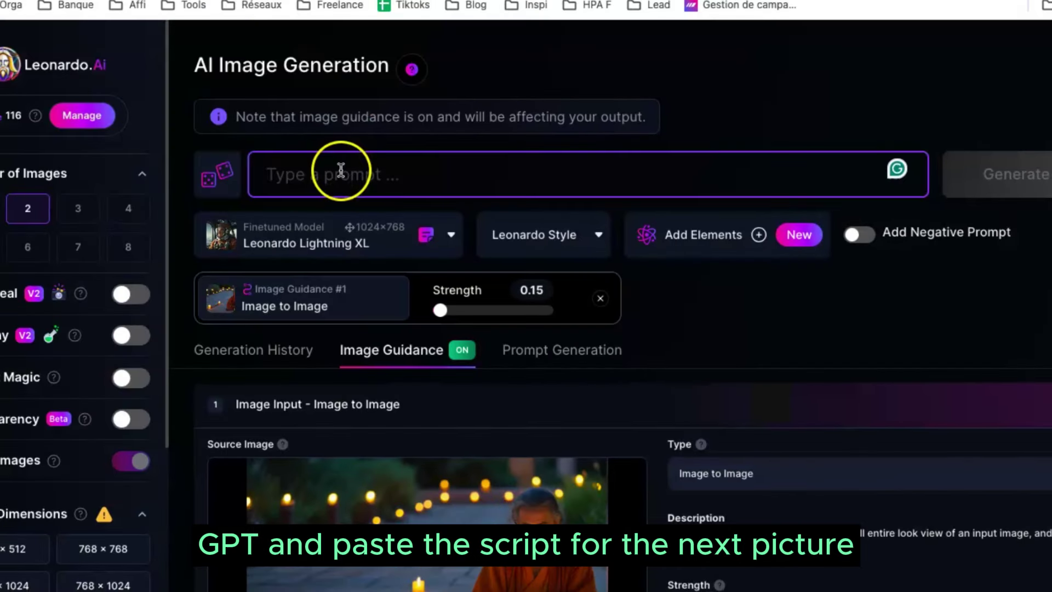
Generate guided images from the prompt of a figure reflecting on the banks of a tranquil river, embodying Thich Nhat Hanh's teachings.
left_click(341, 172)
type("On the banks of a tranquil river, a figure sits in quiet reflection, embodying the teachings of Thich Nhat Hanh. As the gentle ripples of the water mirror the serenity of their mind, the figure contemplates Nhat Hanh's insights on mindfulness and the practice of deep listening.")
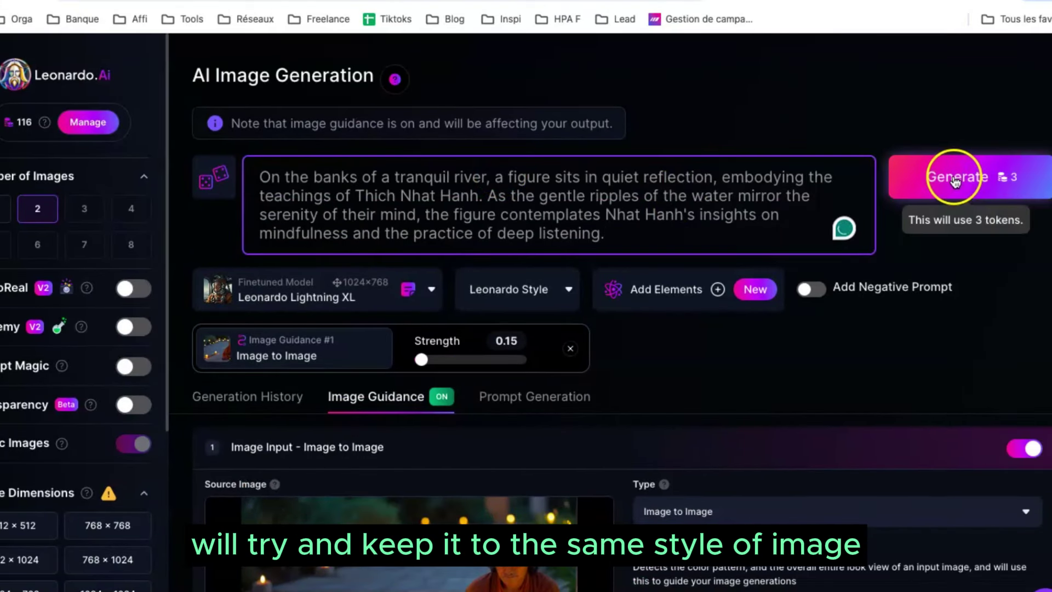
left_click(957, 178)
scroll(508, 377, "down", 3)
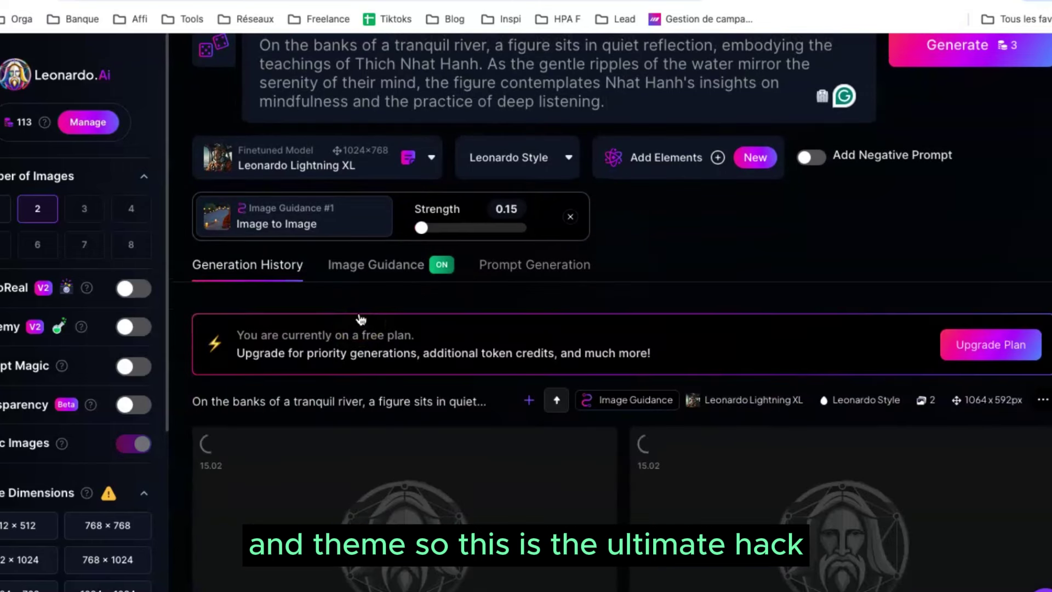
scroll(378, 356, "down", 3)
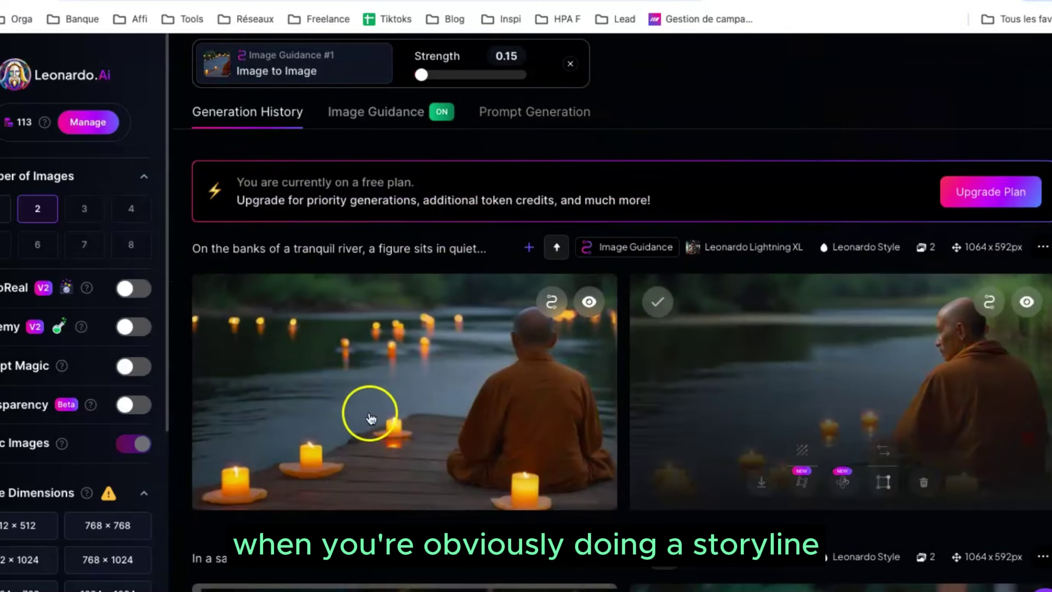
left_click(326, 485)
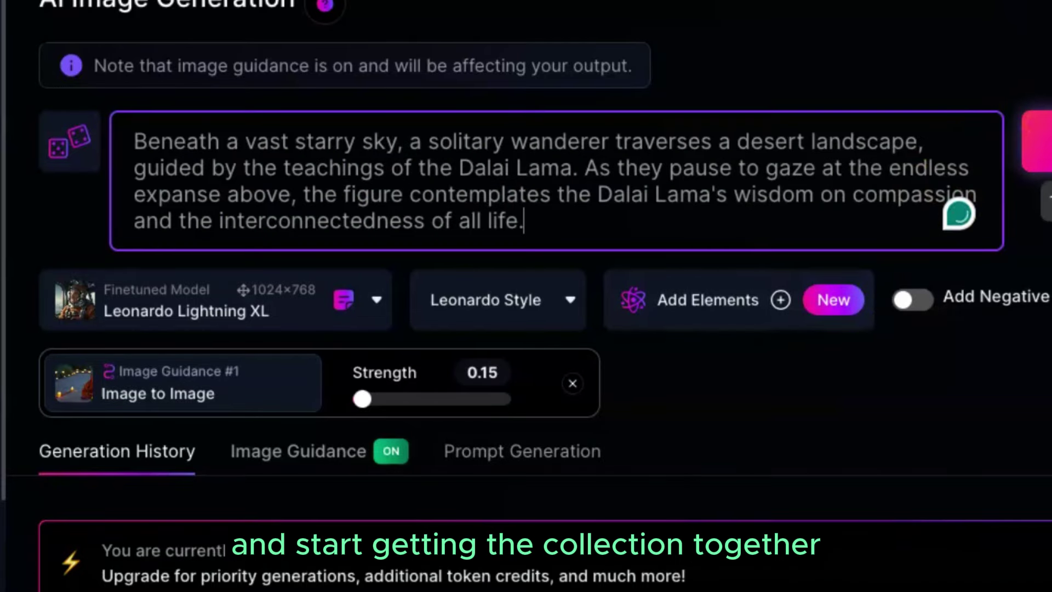
Copy ChatGPT's serene forest clearing prompt, generate its images in Leonardo.Ai with image guidance, and compare them with the earlier ones.
scroll(719, 463, "down", 5)
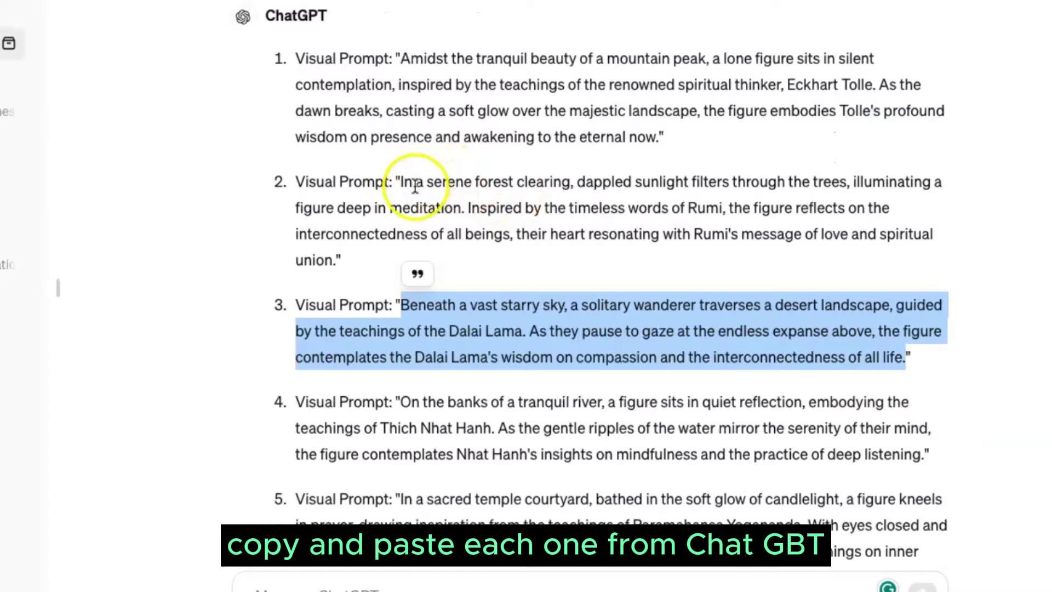
left_click_drag(400, 181, 341, 261)
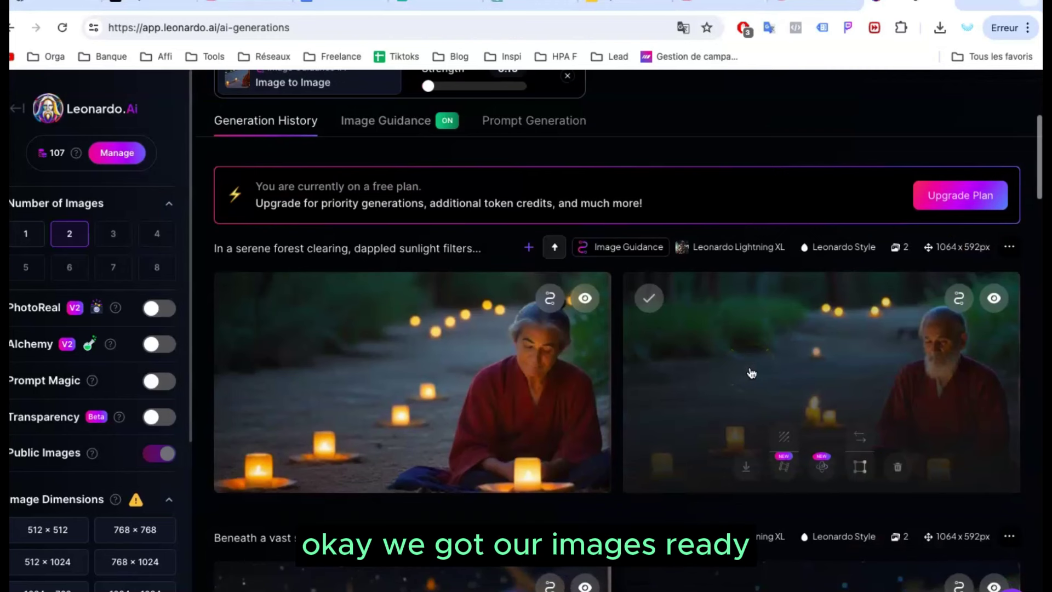
scroll(750, 369, "down", 5)
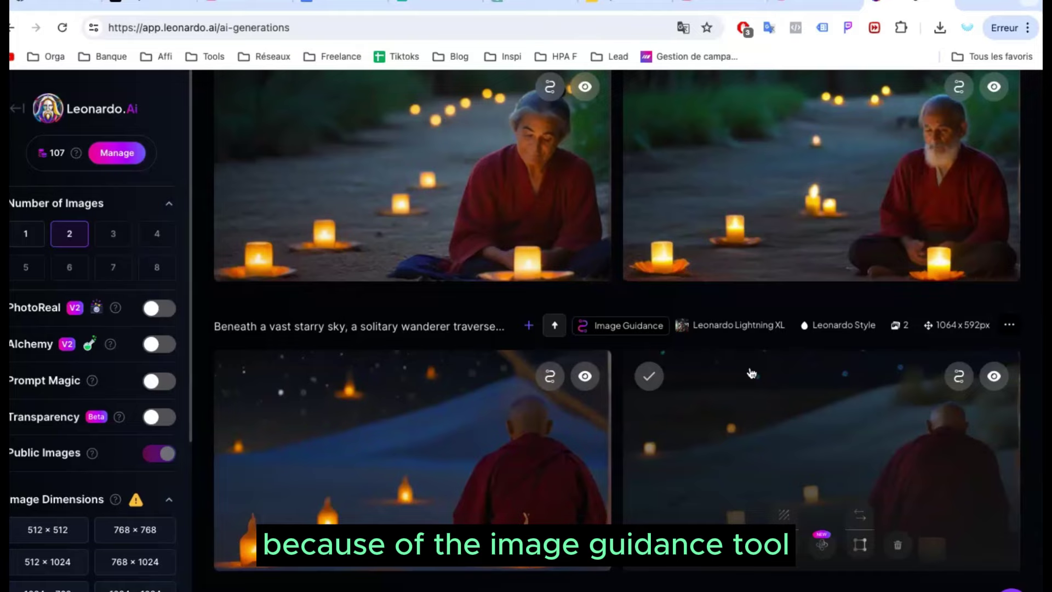
scroll(665, 183, "up", 2)
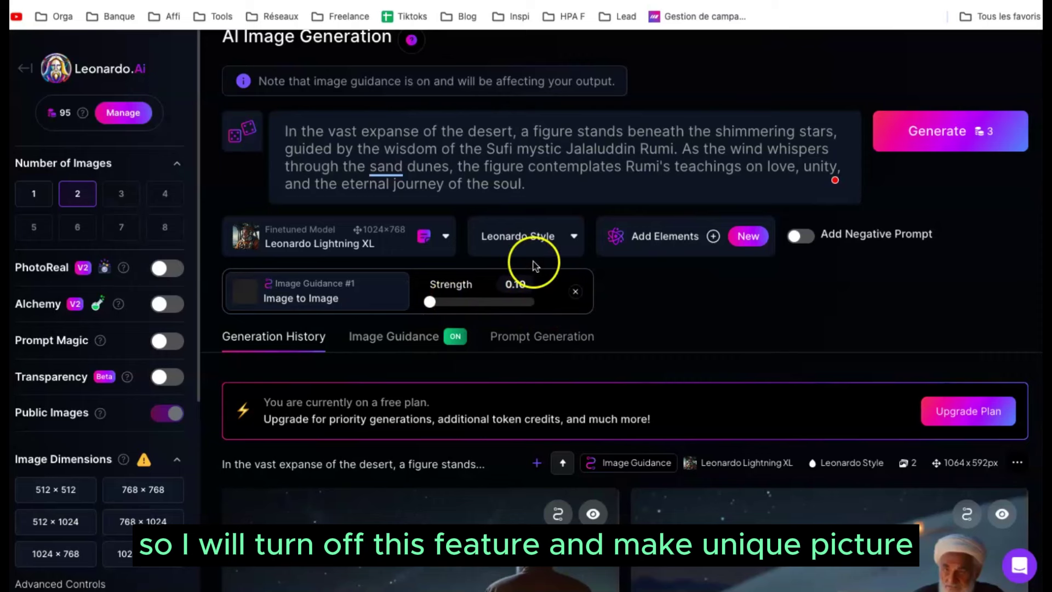
Turn off image guidance and generate images from the prompt of a figure on a rugged coastline inspired by Chief Seattle.
left_click(416, 338)
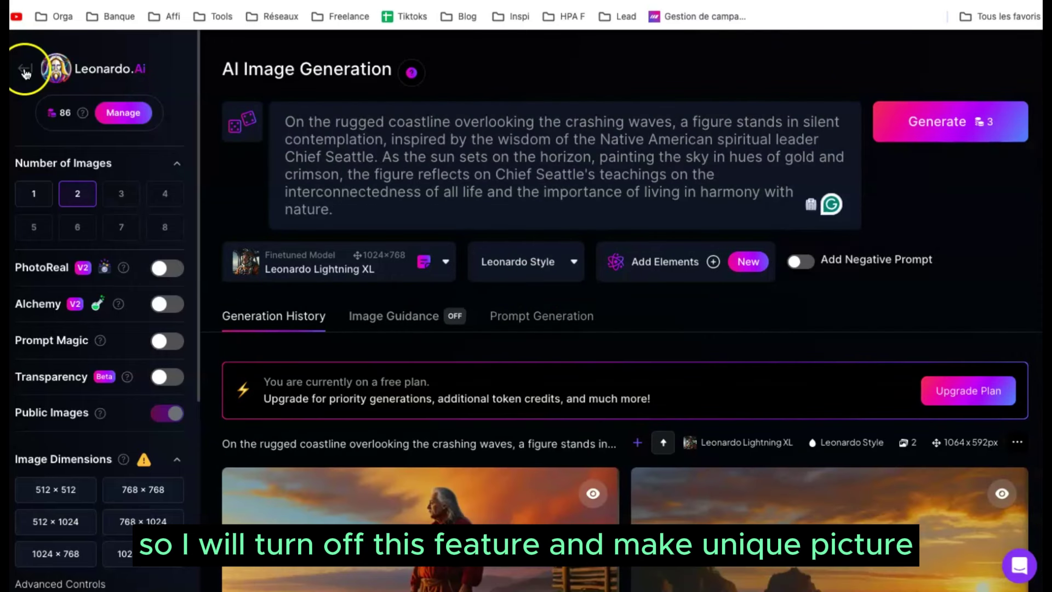
left_click(339, 301)
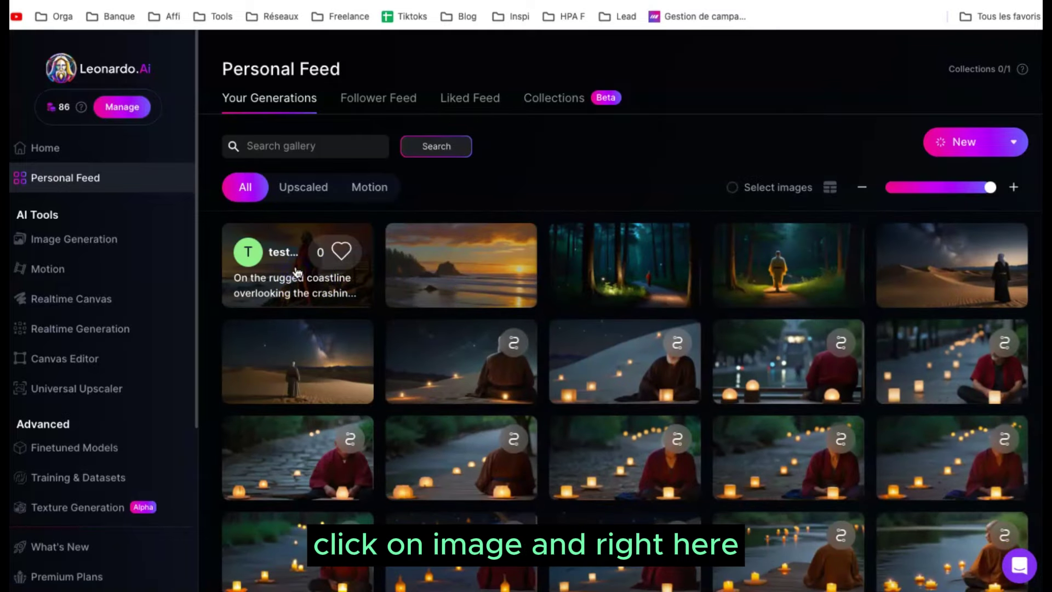
Generate a motion video from the image of the red-clad figure on the coastline at motion strength 5 and open the resulting clip.
left_click(296, 273)
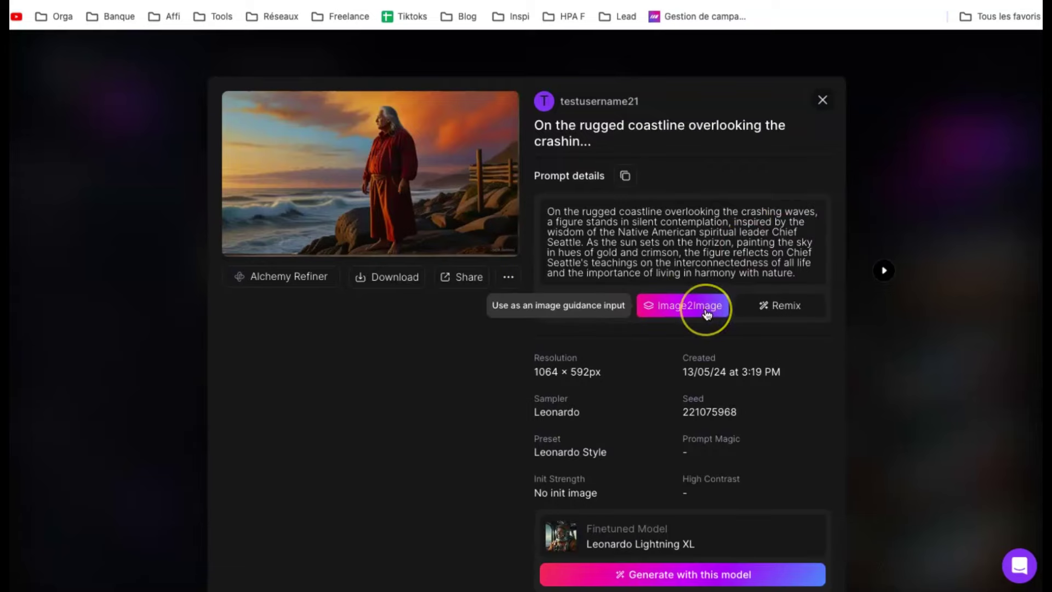
left_click(589, 314)
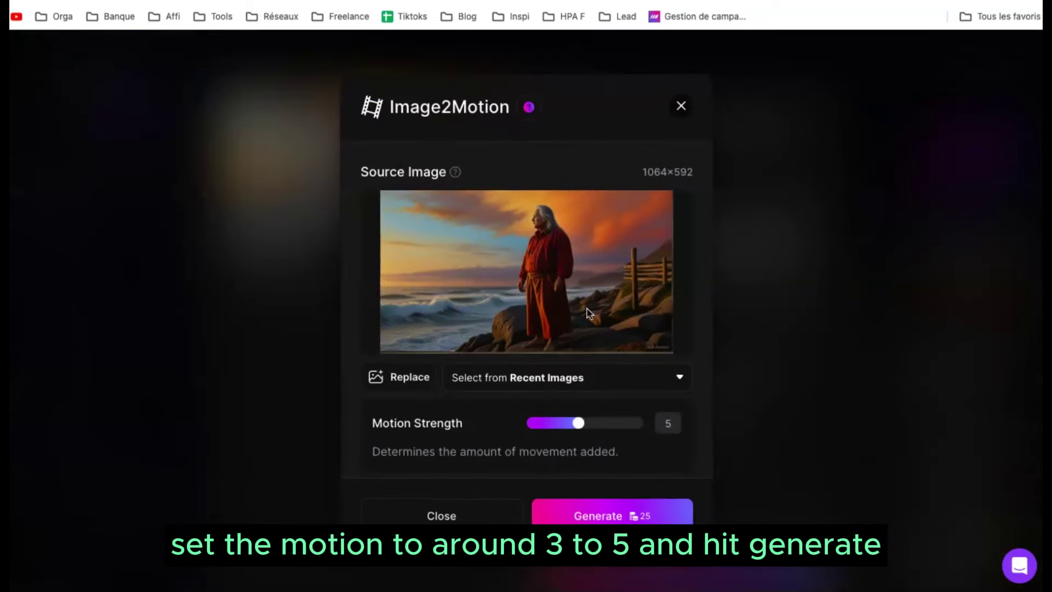
left_click(582, 518)
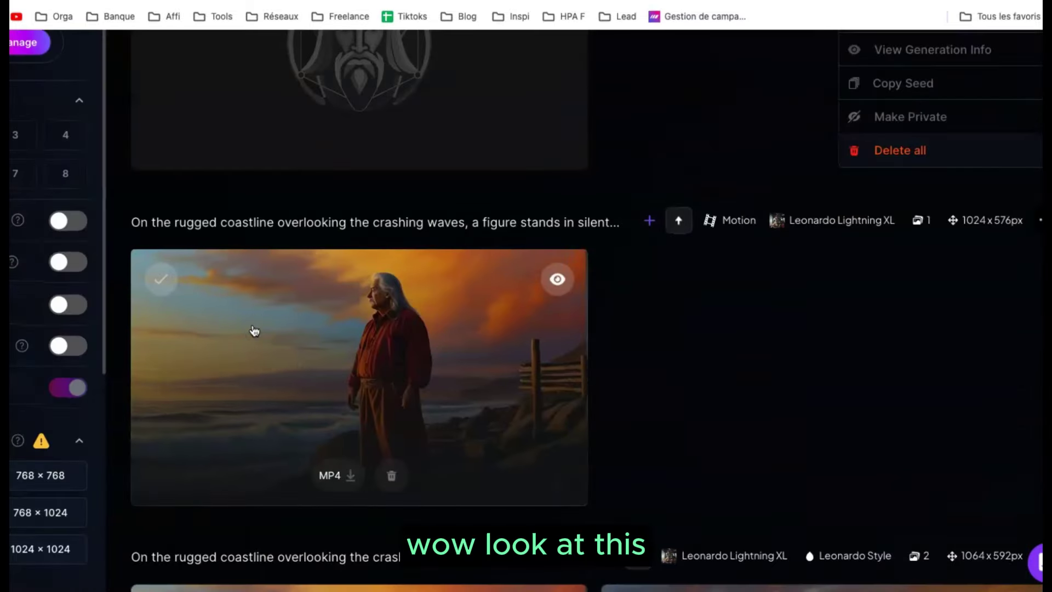
left_click(254, 331)
left_click(319, 288)
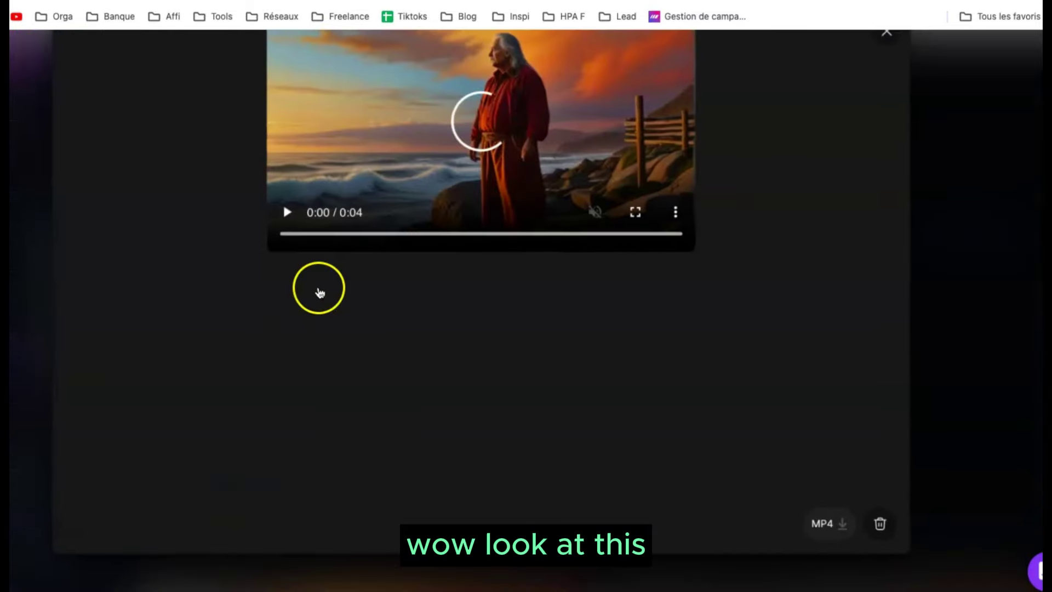
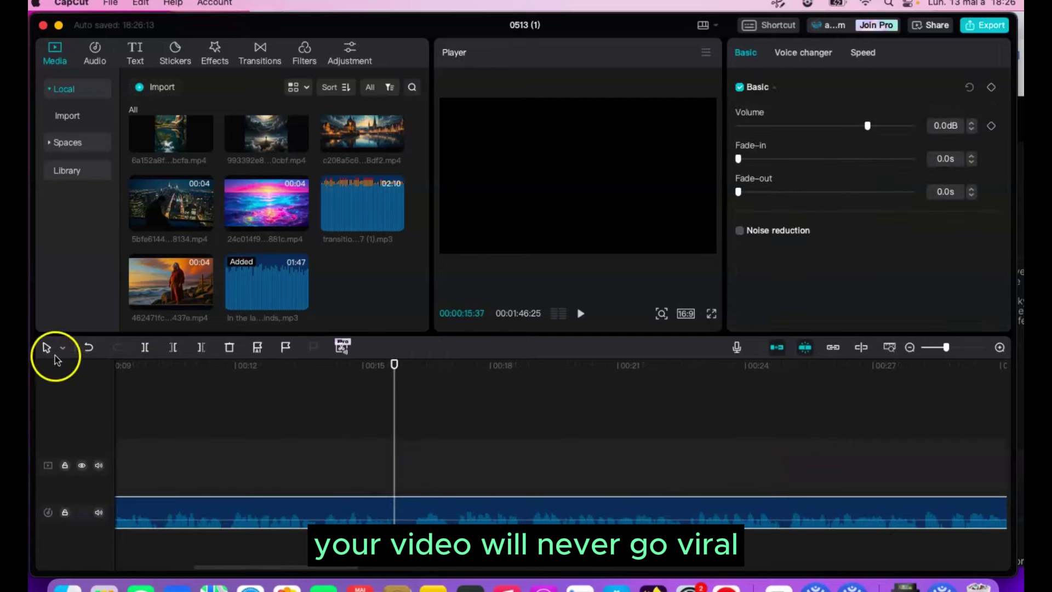
Split the voiceover at both ends of the pause around 00:16 and at the further pauses along the track.
left_click(63, 347)
left_click(68, 391)
left_click(394, 509)
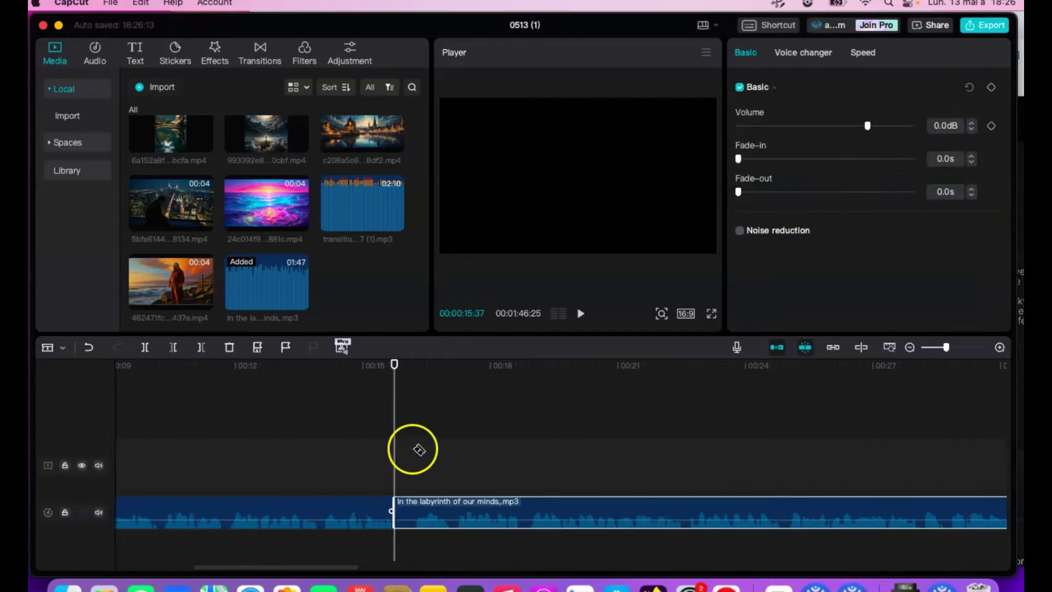
left_click(411, 511)
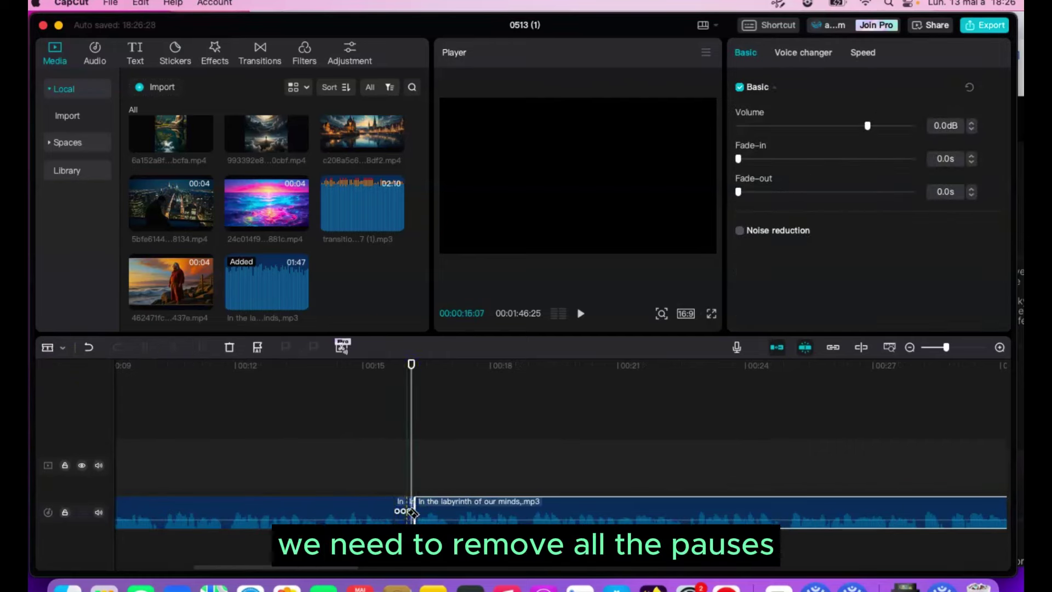
scroll(477, 498, "right", 10)
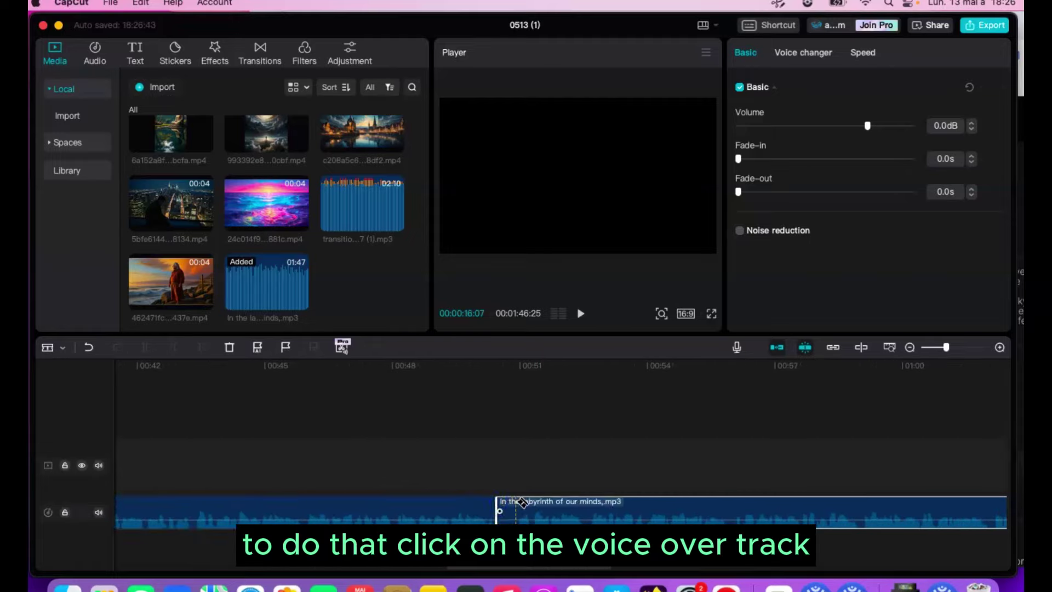
scroll(548, 510, "right", 5)
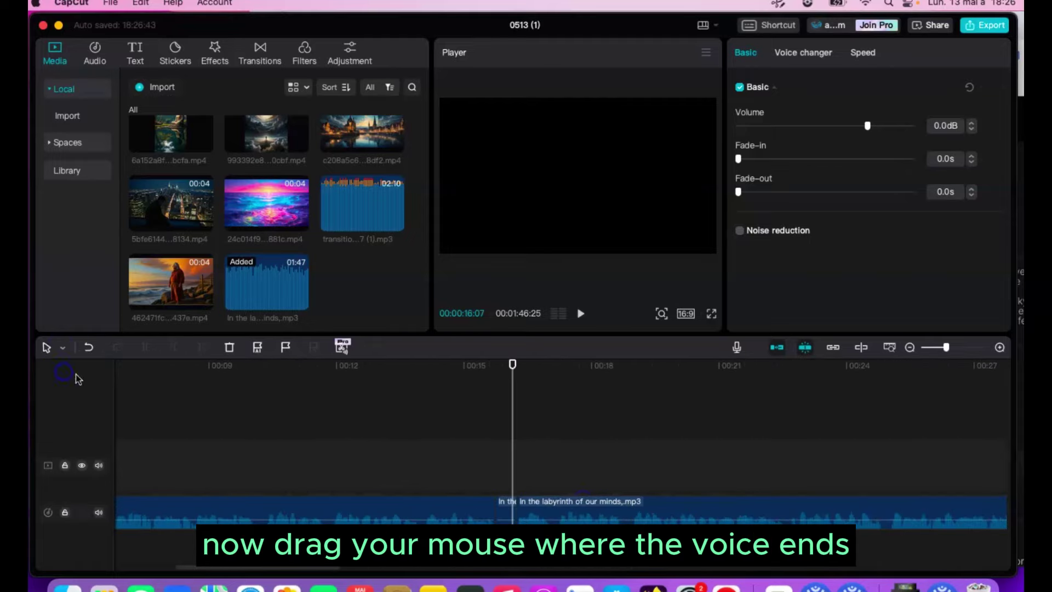
Delete the pause segment around 00:16 from the voiceover and move the following audio clip back to close the gap.
scroll(676, 517, "left", 3)
scroll(384, 515, "right", 4)
left_click(384, 512)
scroll(384, 515, "down", 3)
left_click(555, 510)
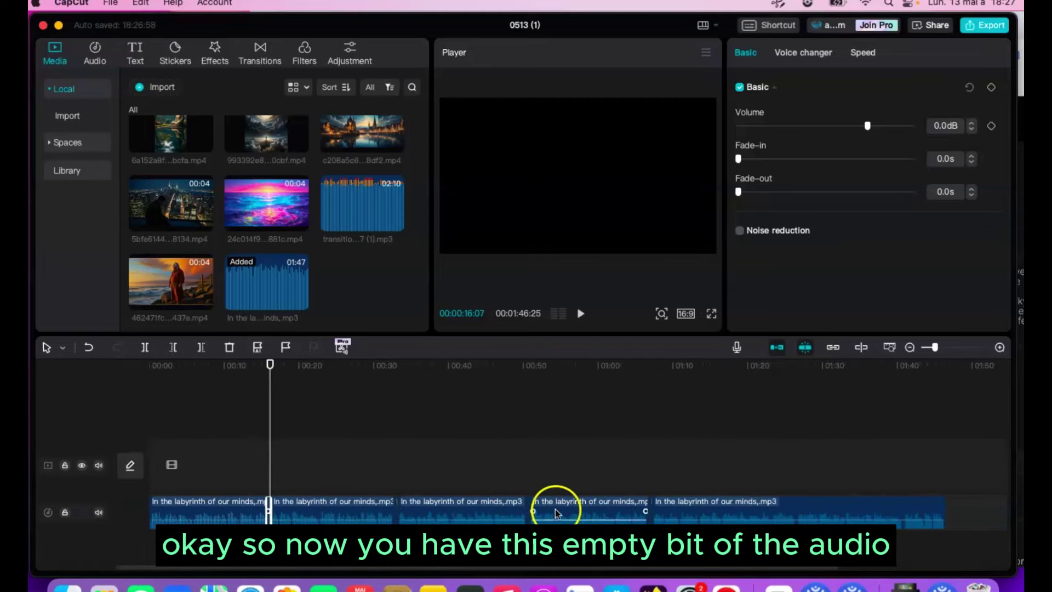
left_click(999, 348)
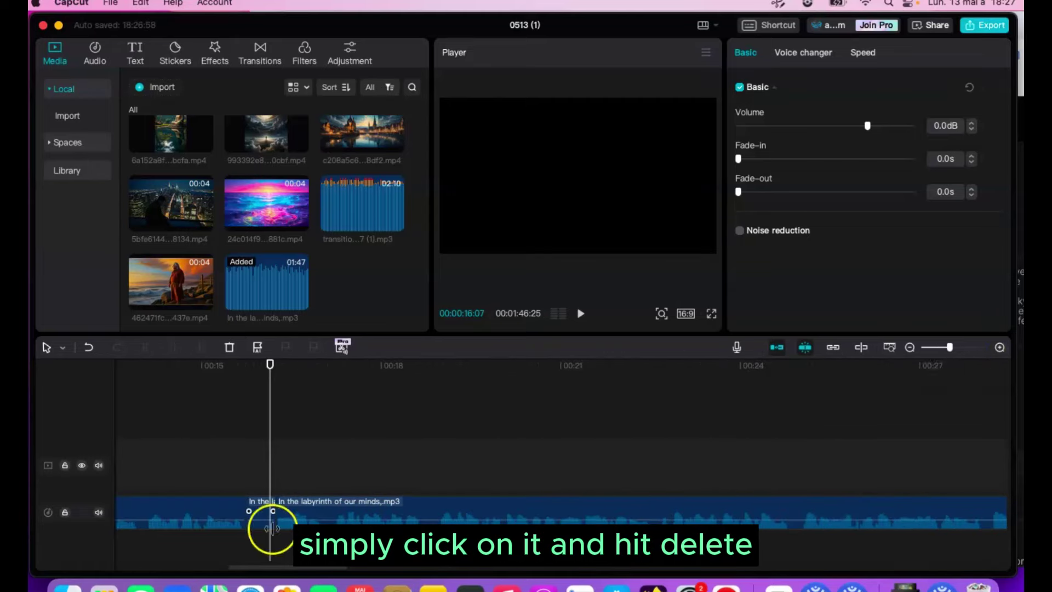
scroll(810, 512, "down", 3)
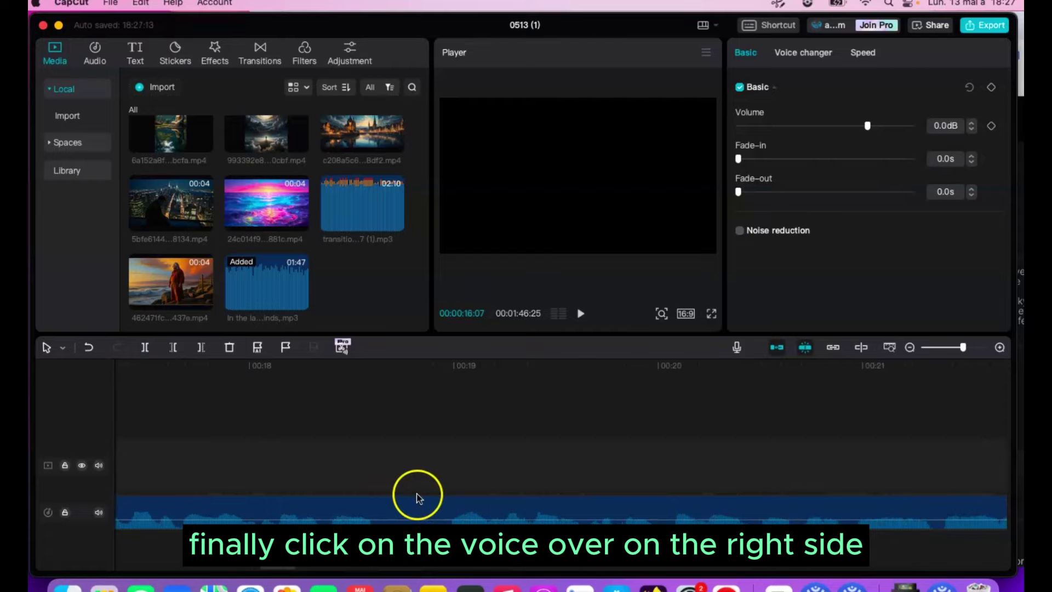
scroll(484, 504, "right", 5)
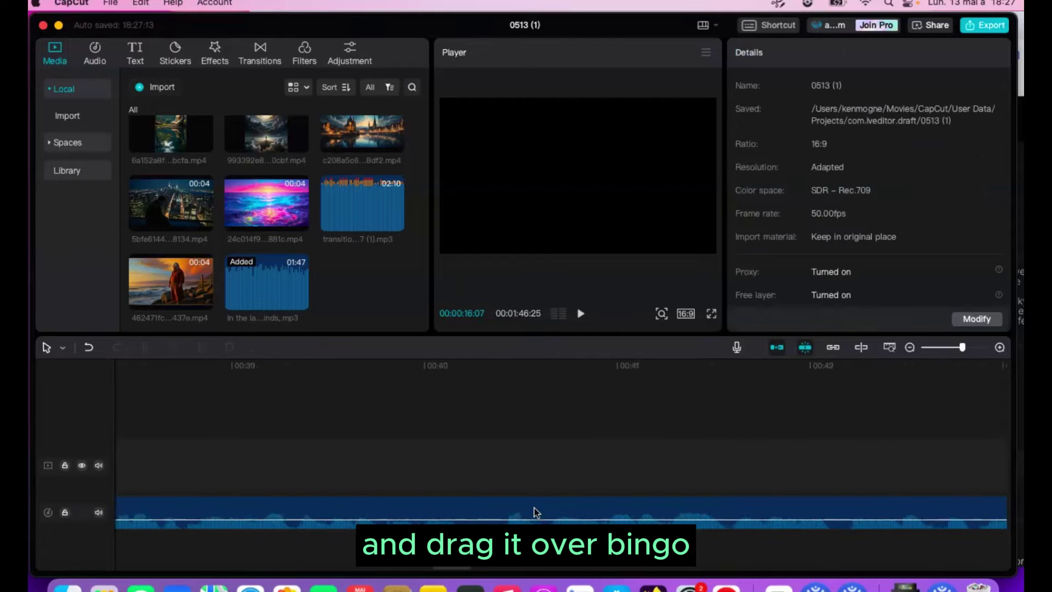
left_click_drag(905, 526, 810, 513)
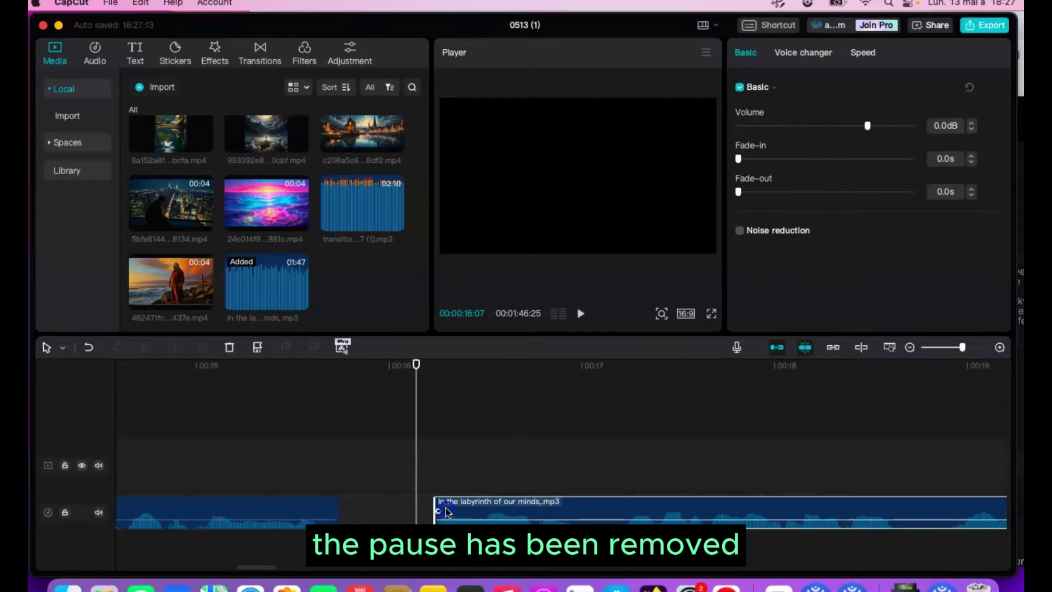
Remove the remaining pauses from the rest of the voiceover and close the gaps between its clips.
left_click(910, 347)
scroll(541, 504, "right", 10)
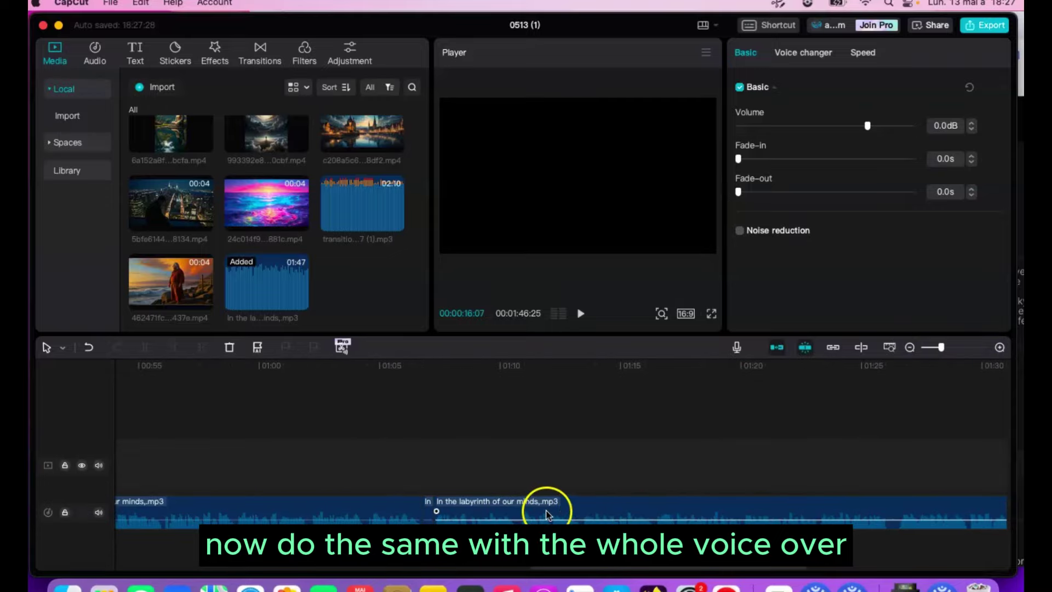
key("super+z")
mouse_move(597, 482)
left_mouse_down()
mouse_move(648, 491)
mouse_move(600, 490)
left_mouse_up()
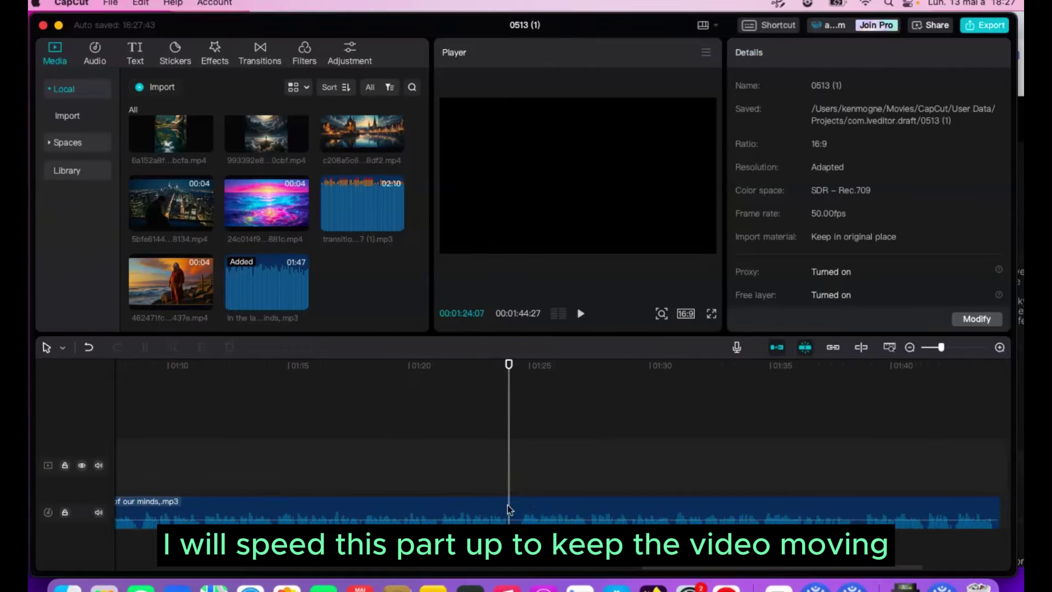
Add the red-robed figure, night city, neon ocean and moonlit town clips in sequence on the video track, starting at 00:00.
left_click_drag(170, 291, 134, 493)
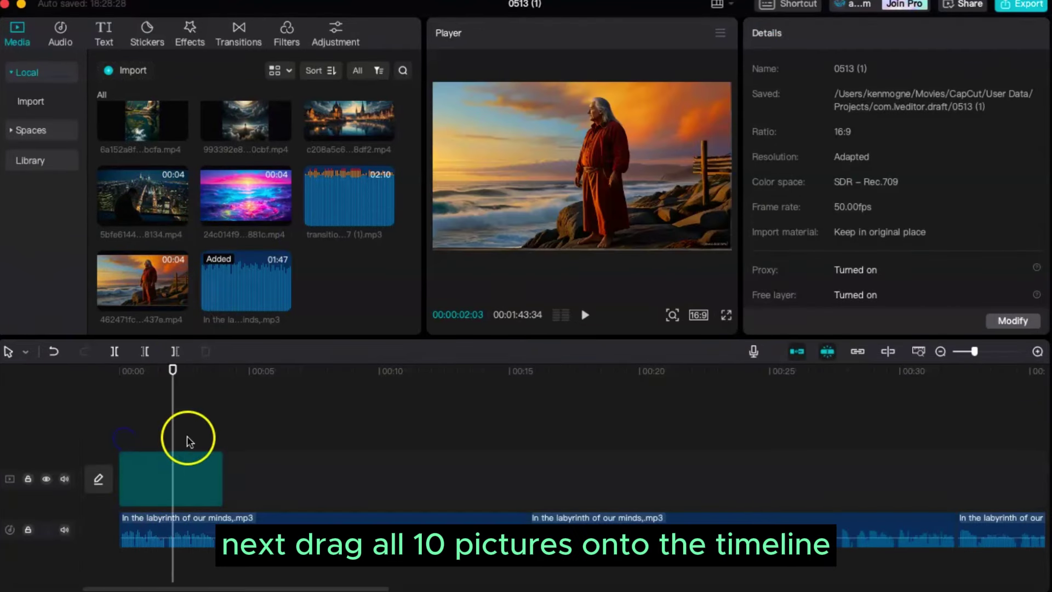
scroll(172, 228, "up", 1)
left_click(171, 228)
left_click(282, 246)
left_click(385, 162)
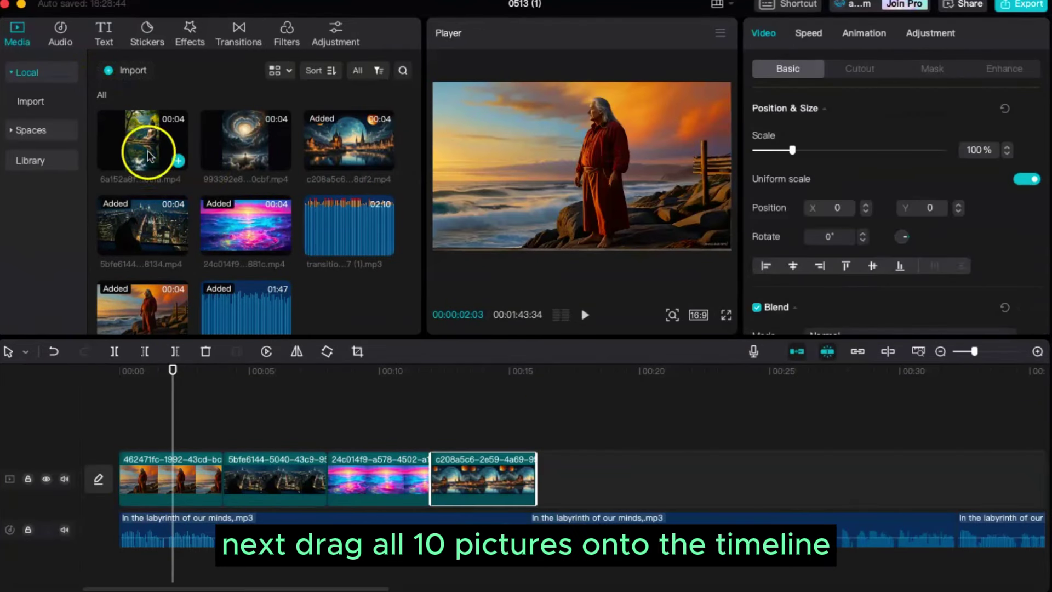
Append the Buddha clip and layer the swirling sky clip above it, positioning the two side by side in the frame.
left_click(178, 161)
left_click(548, 411)
left_click(586, 477)
left_click_drag(501, 235, 536, 151)
left_click_drag(245, 140, 586, 433)
left_click_drag(630, 164, 701, 164)
left_click(560, 394)
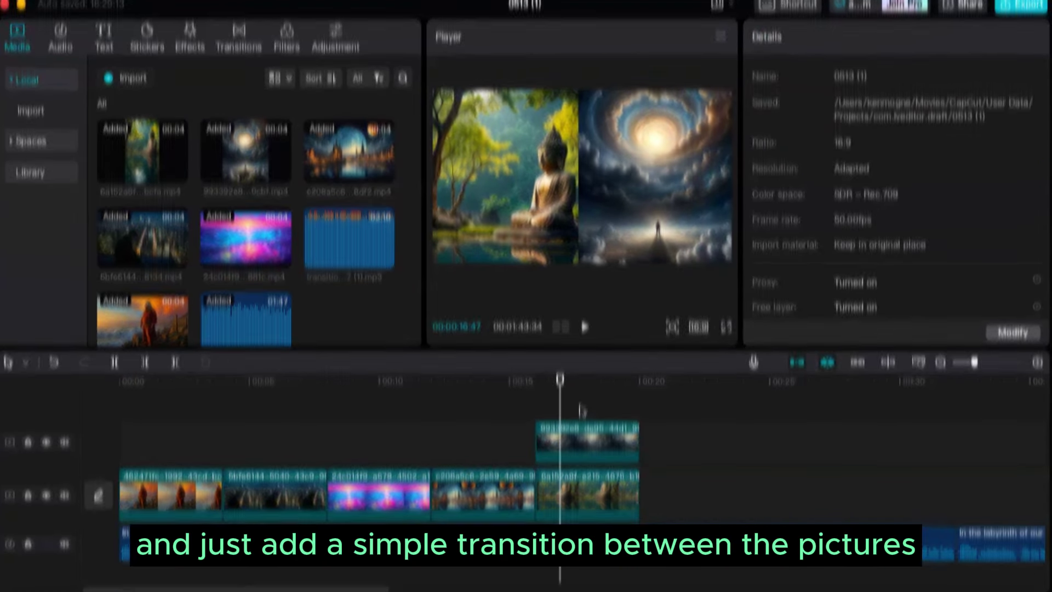
Insert the Superimpose overlay transition between the first and second video clips and select it.
left_click(232, 33)
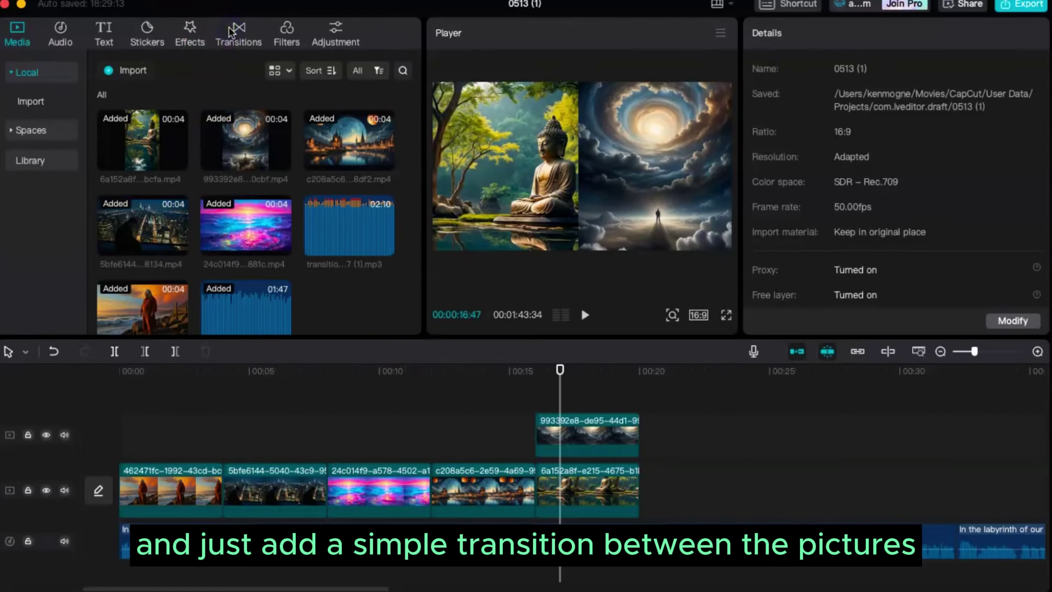
scroll(41, 198, "up", 3)
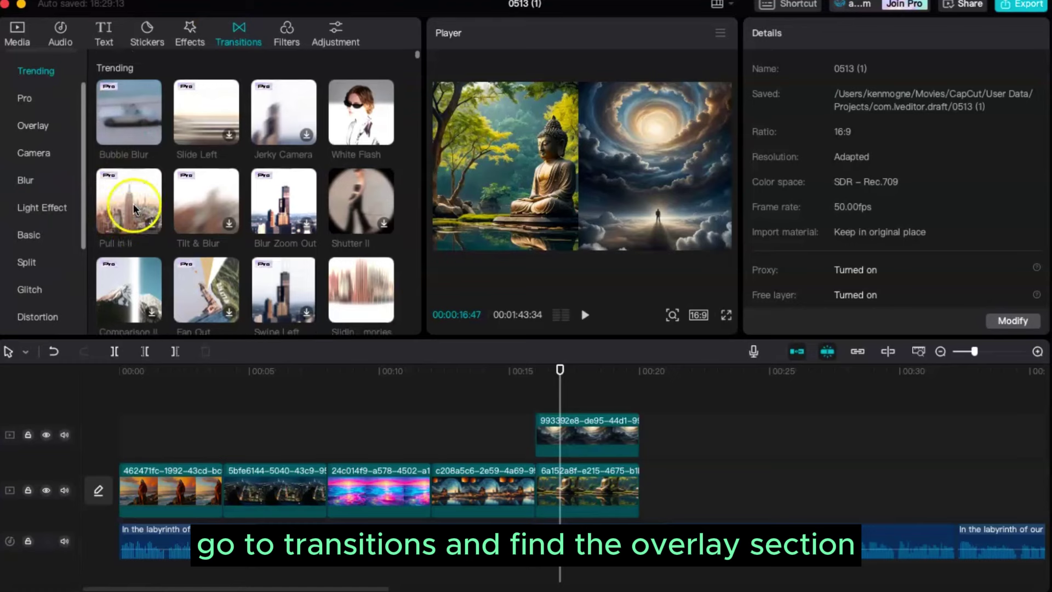
left_click(33, 155)
scroll(204, 176, "down", 10)
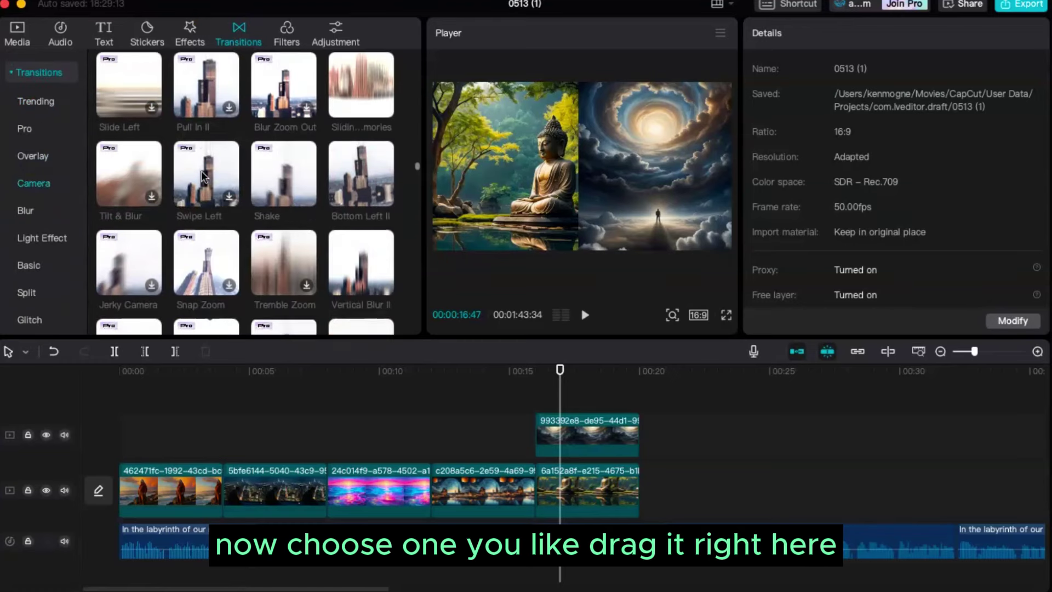
left_click(25, 162)
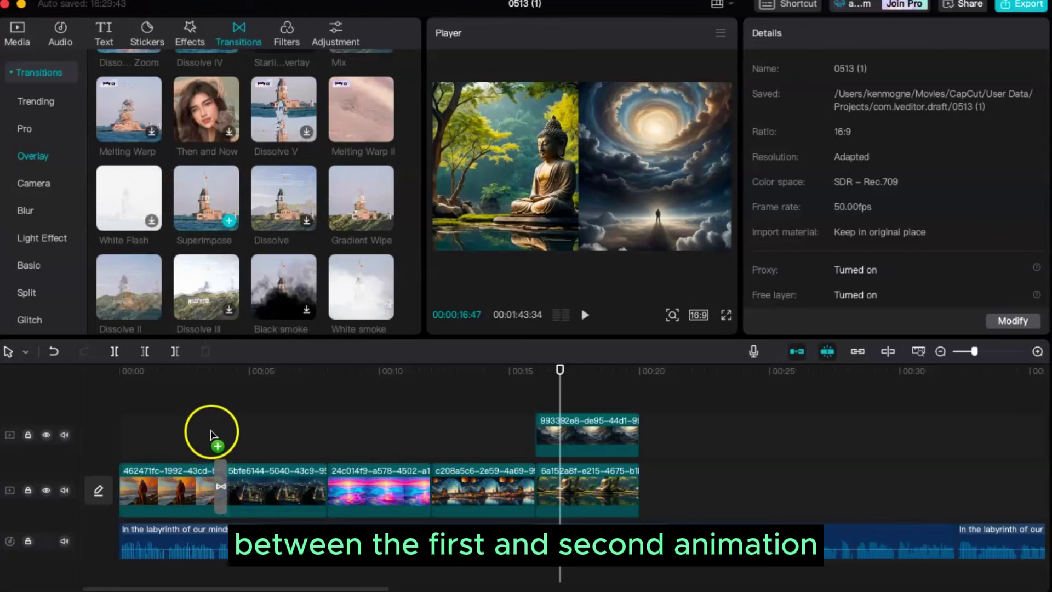
left_click_drag(211, 435, 199, 422)
left_click(642, 347)
left_click(229, 489)
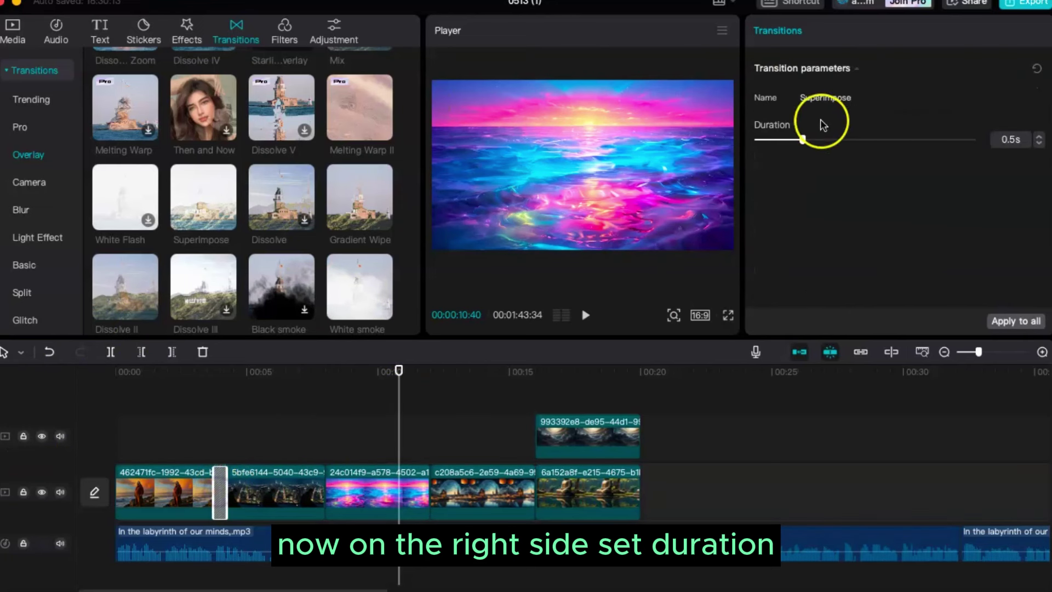
Set the Superimpose transition's duration to 0.3 s, apply it to all clips, and play back the result.
left_click_drag(802, 139, 787, 141)
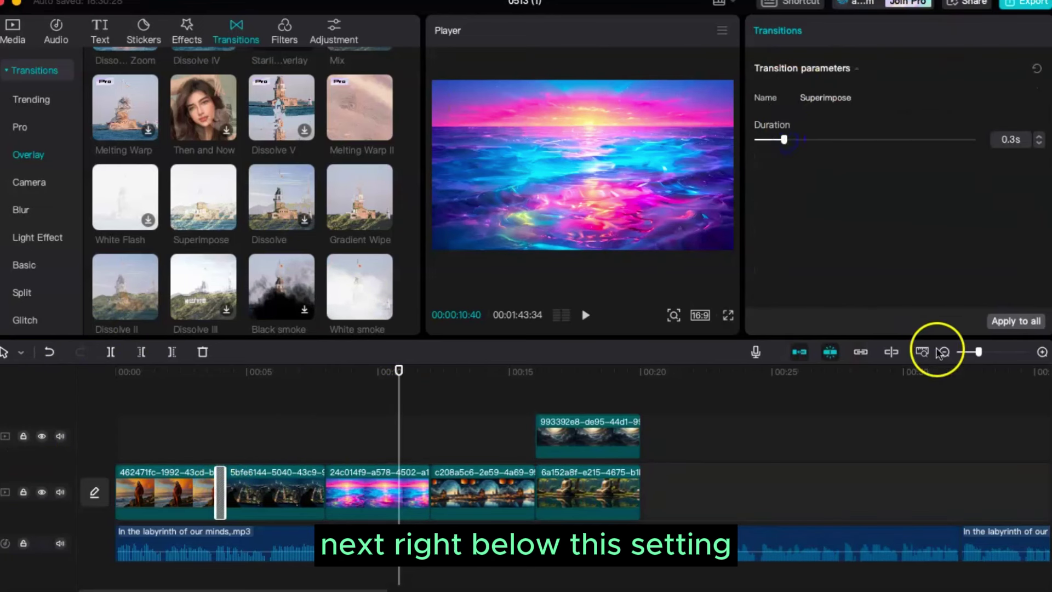
left_click(1017, 321)
left_click(424, 431)
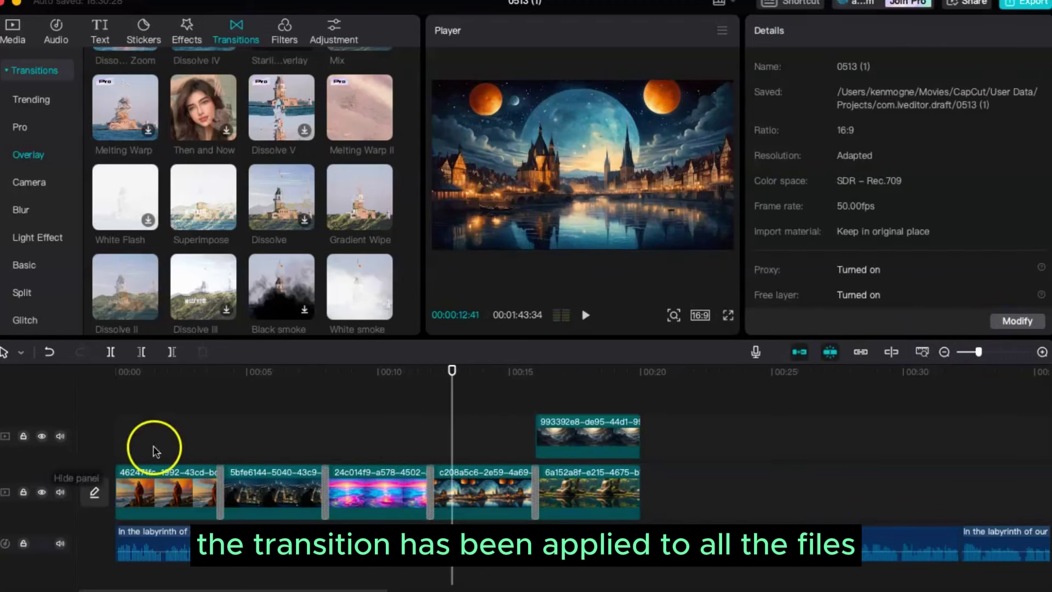
left_click(179, 436)
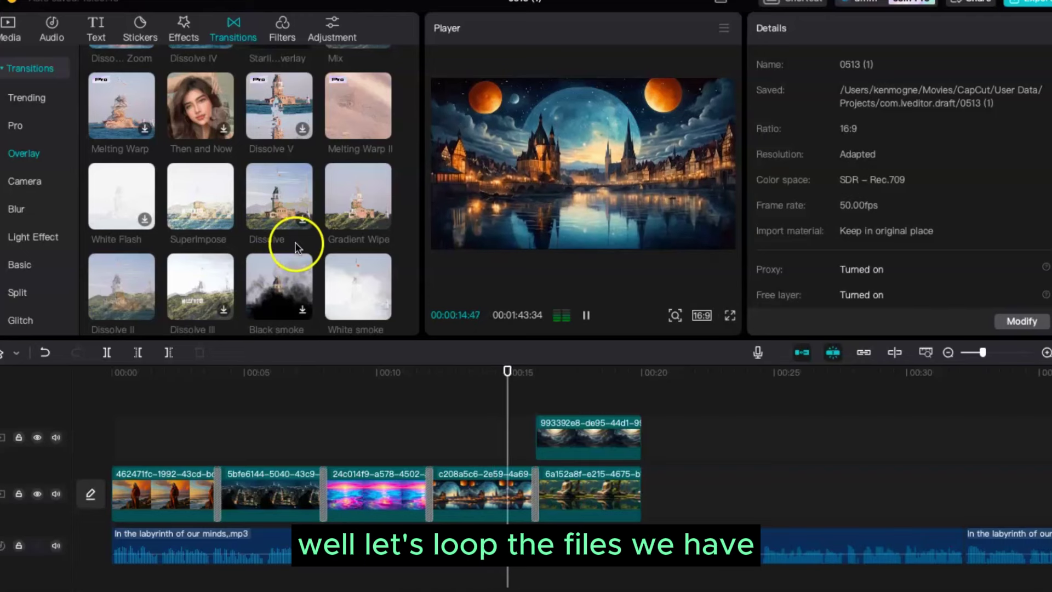
key("space")
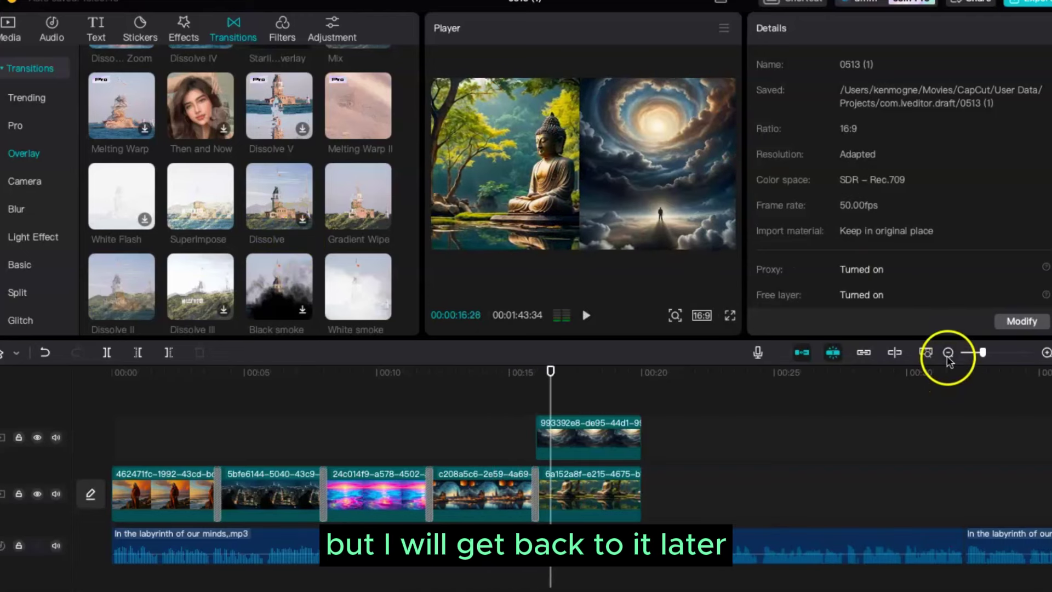
Try the Retro effect Film sequence directly on the red-robed figure clip and preview it.
left_click(948, 352)
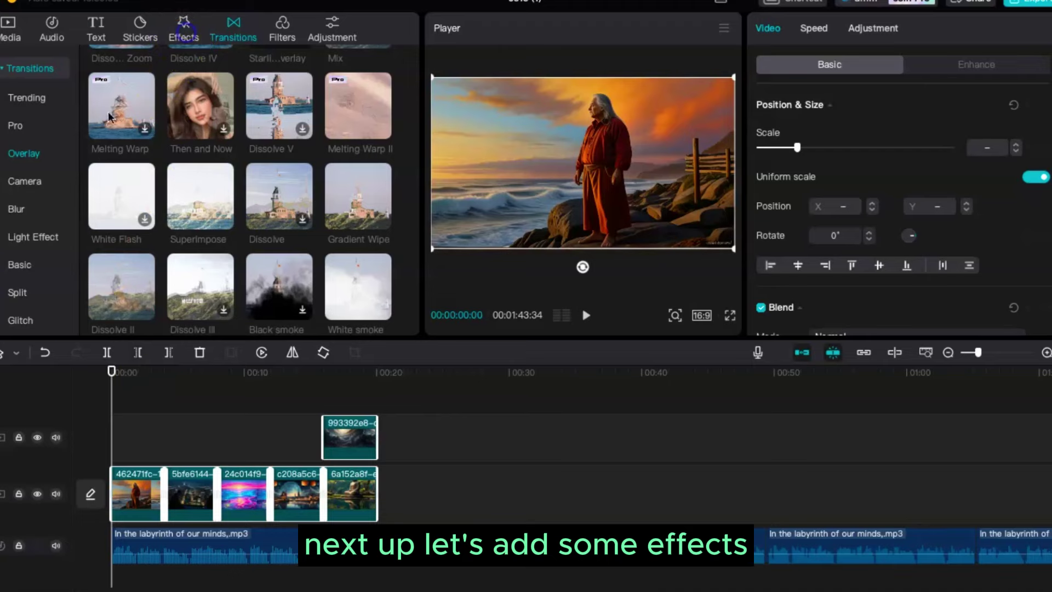
left_click(184, 28)
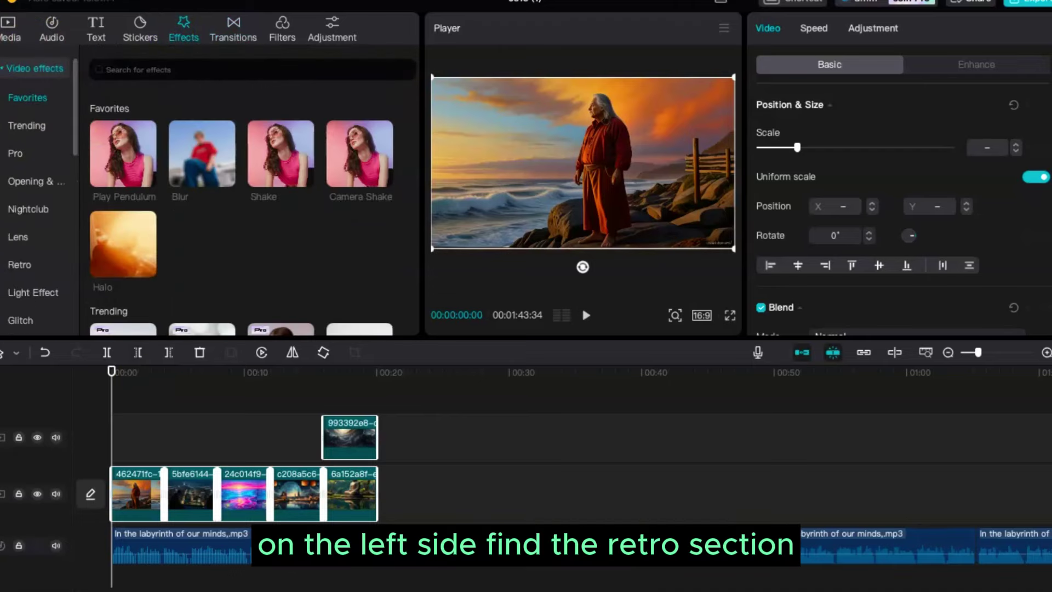
scroll(121, 196, "down", 1)
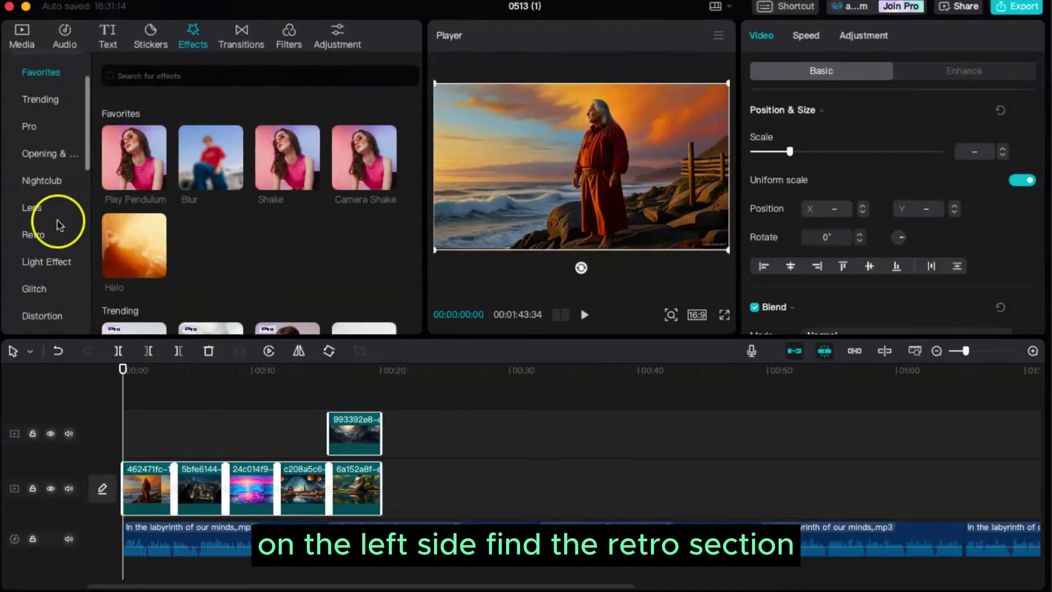
left_click(24, 267)
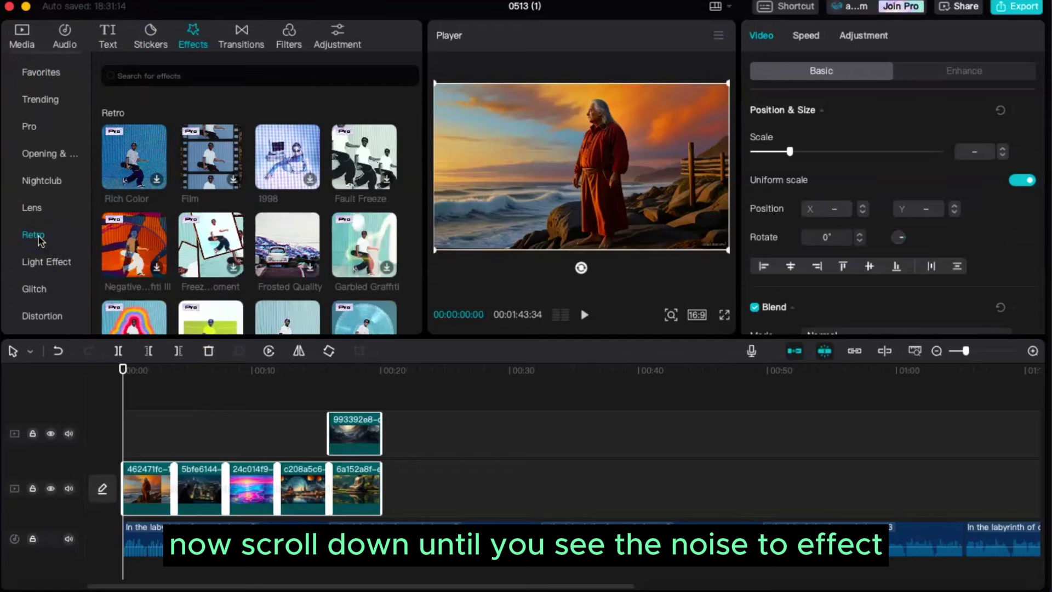
scroll(117, 251, "down", 5)
left_click_drag(121, 251, 146, 491)
key("space")
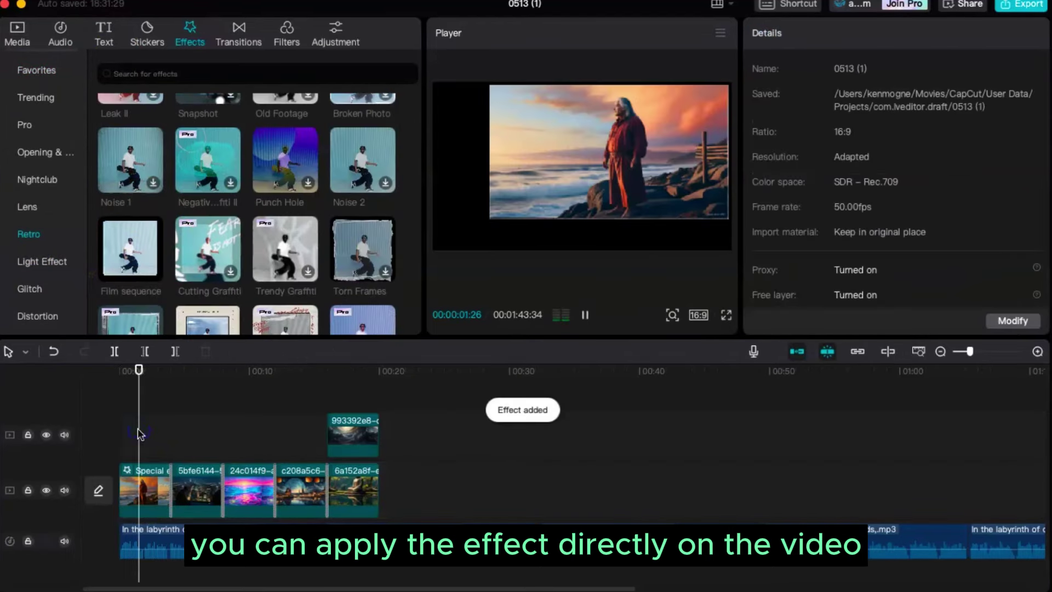
Try the Noise 2 effect above the clips on the timeline, and place the Film Frame effect at the start instead.
left_click(338, 163)
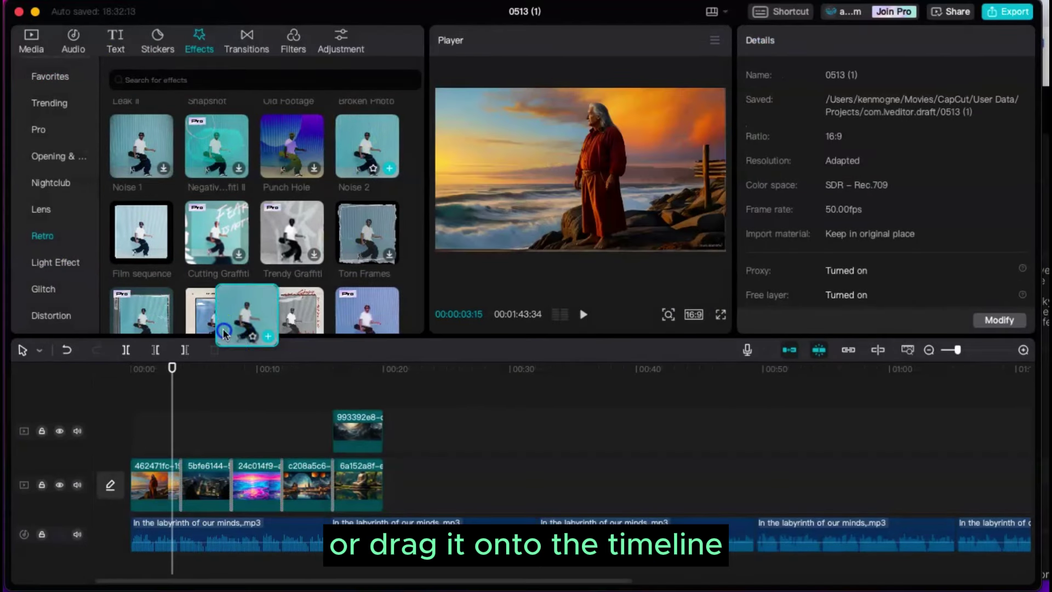
left_click_drag(223, 333, 163, 395)
left_click(153, 403)
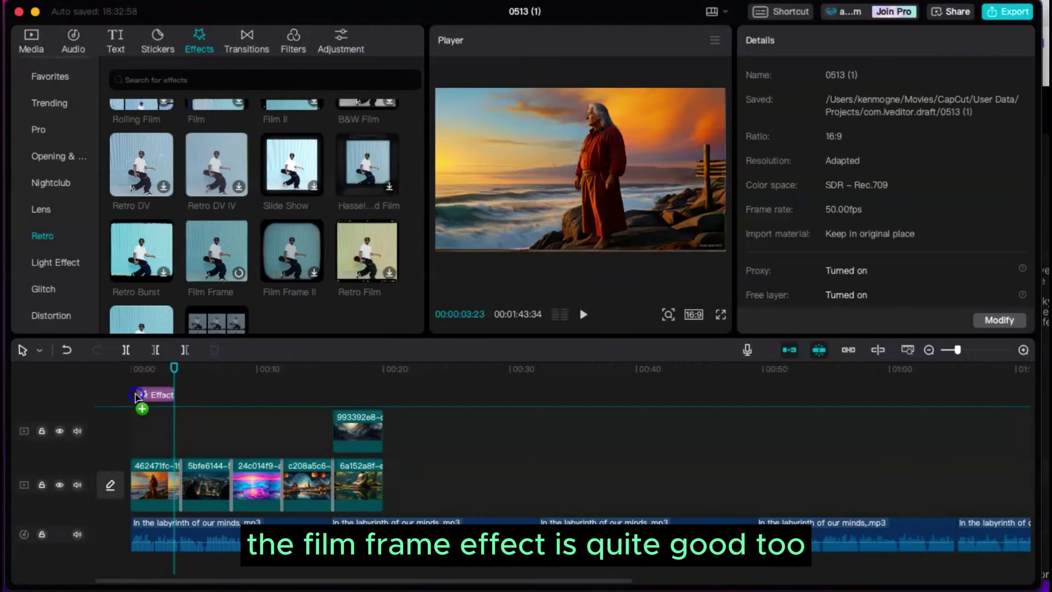
left_click_drag(135, 396, 140, 406)
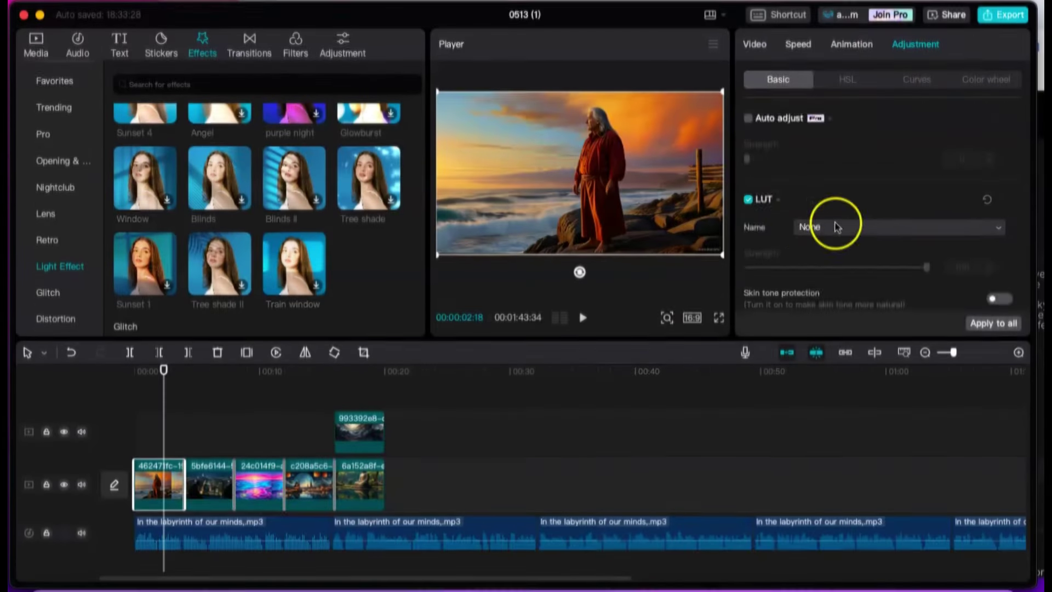
Adjust the effects settings of the red-robed figure clip, bringing its vignette to about -9.
scroll(835, 226, "down", 10)
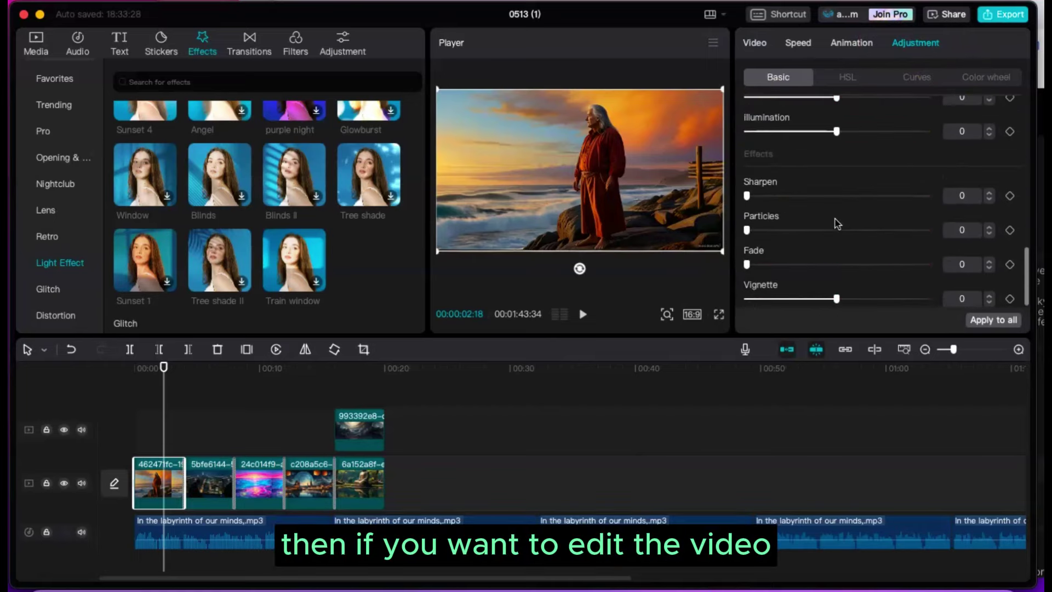
left_click_drag(747, 195, 747, 265)
left_click_drag(837, 299, 673, 280)
left_click_drag(759, 303, 822, 304)
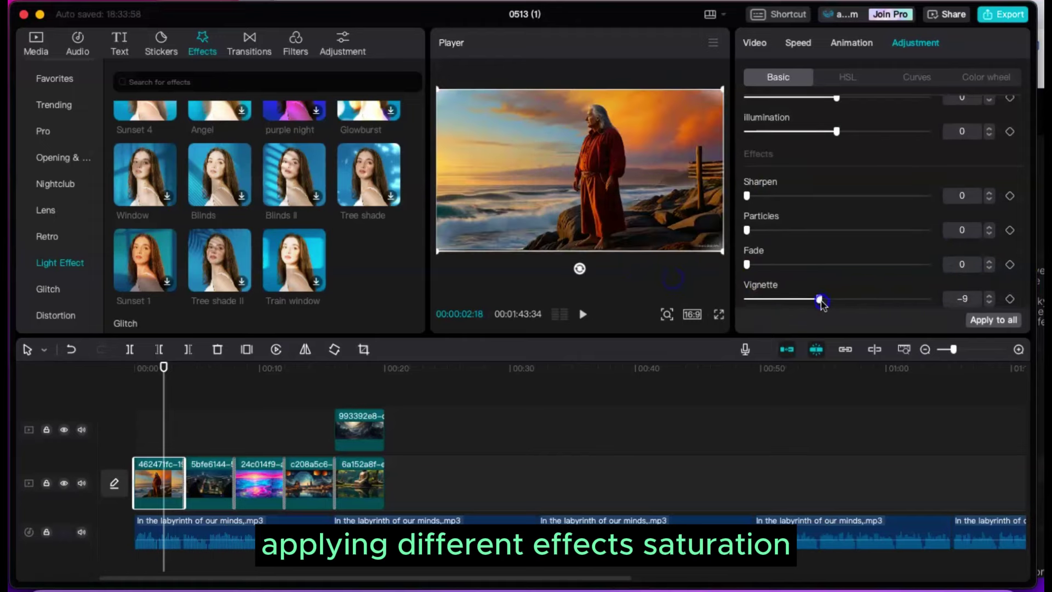
Experiment with the red-robed figure clip's saturation and hue, and with its colour curves.
scroll(838, 303, "up", 6)
left_click_drag(836, 200, 926, 200)
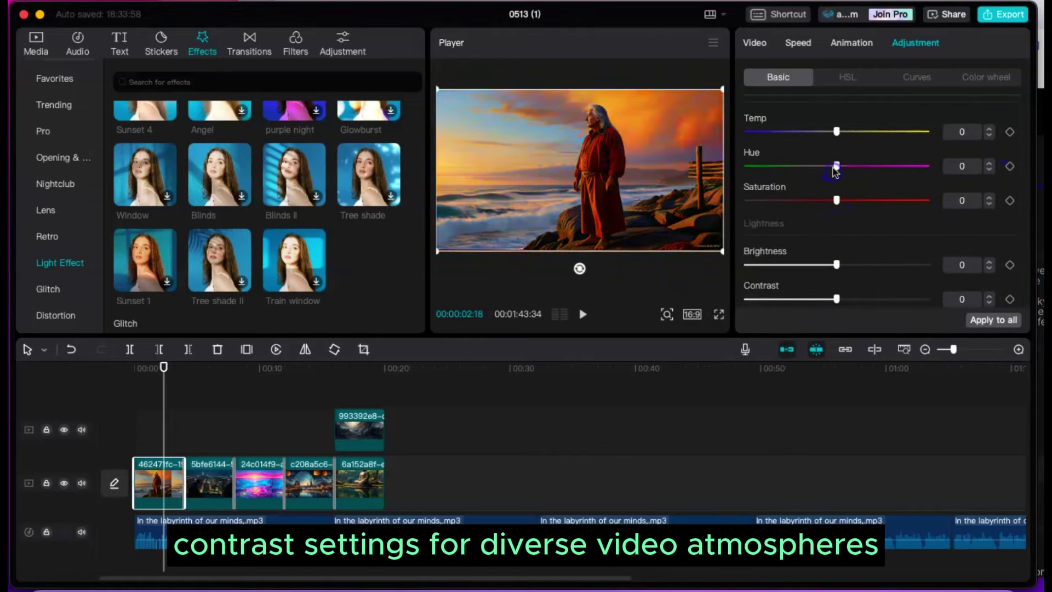
left_click(916, 77)
left_click_drag(876, 202, 834, 136)
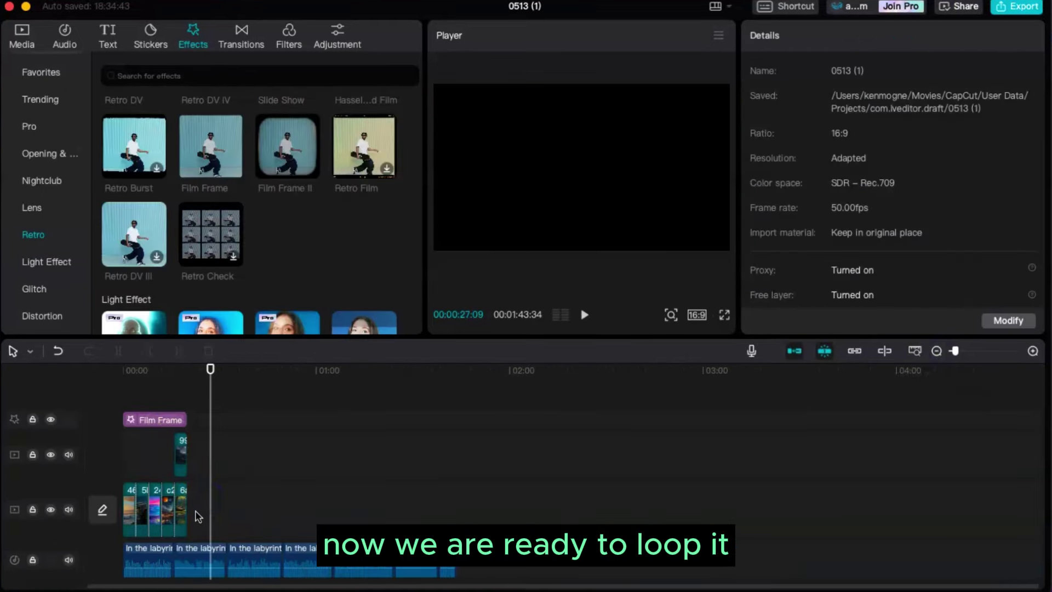
Combine all the video clips and the Film Frame effect into one compound clip, leaving out the voiceover.
left_click_drag(199, 516, 117, 413)
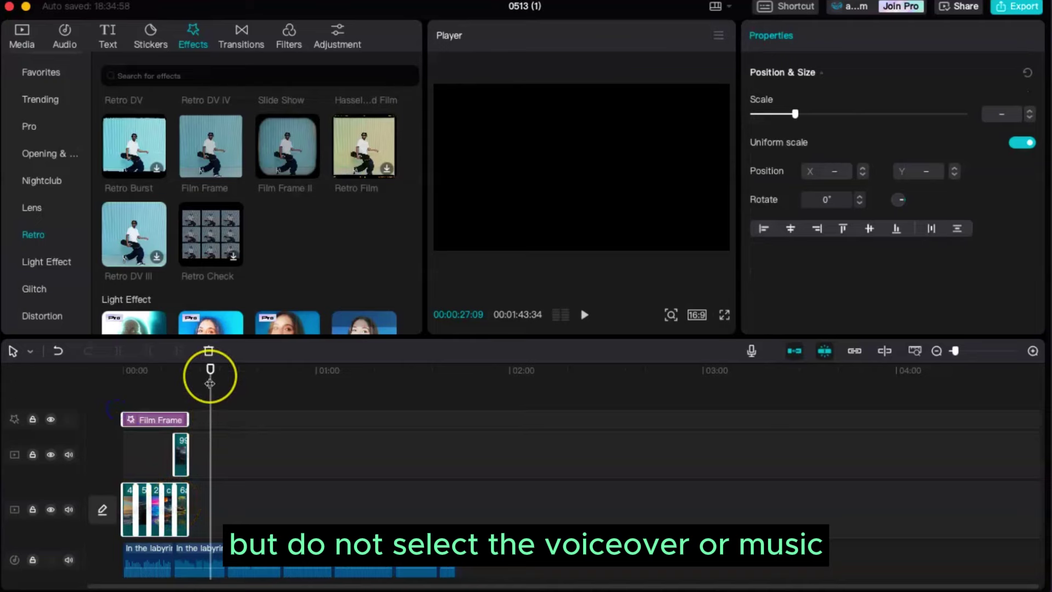
right_click(161, 503)
left_click(181, 499)
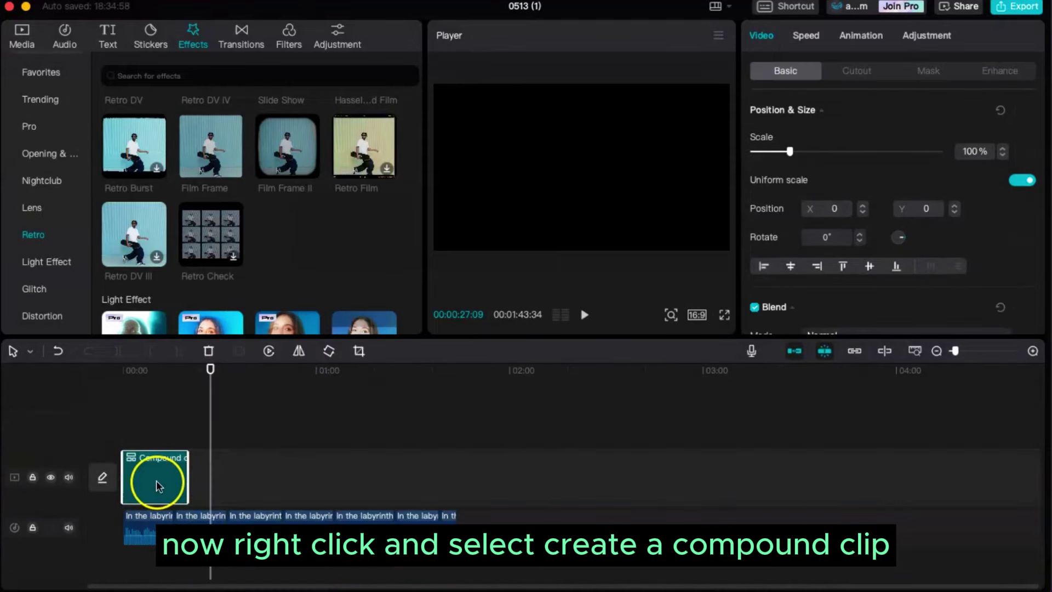
Duplicate the compound clip end to end along the video track until four copies run above the voiceover.
key("ctrl+c")
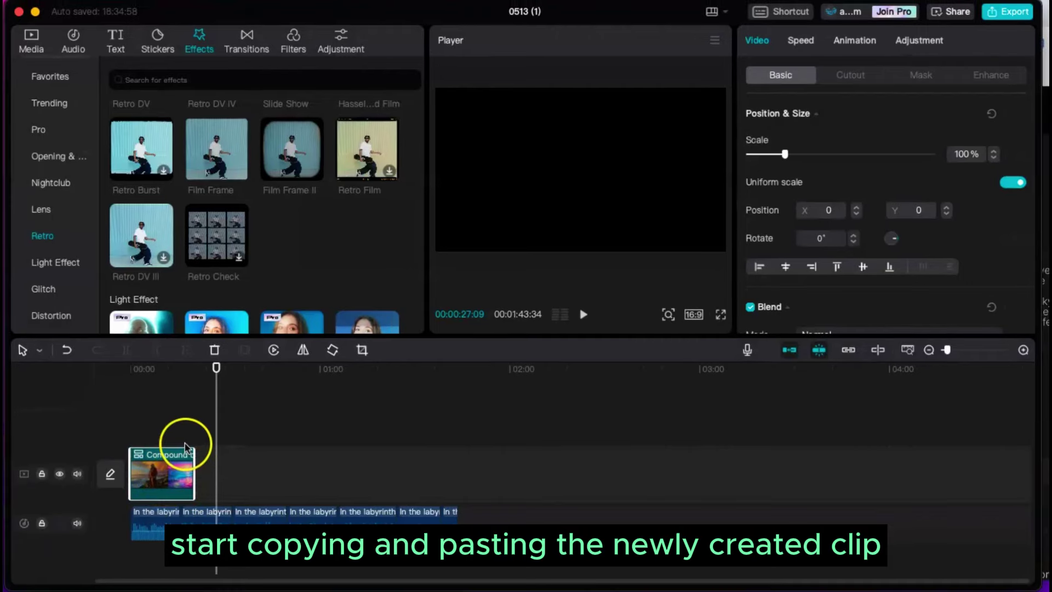
left_click(188, 432)
key("ctrl+v")
left_click_drag(213, 430, 213, 483)
left_click(256, 432)
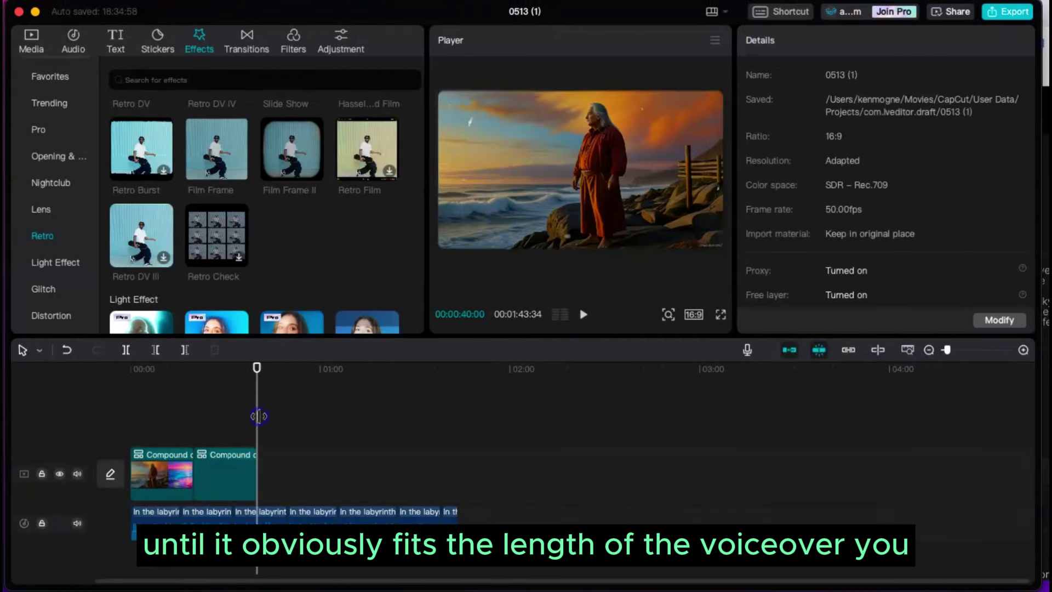
key("ctrl+v")
left_click_drag(285, 429, 285, 474)
left_click(318, 425)
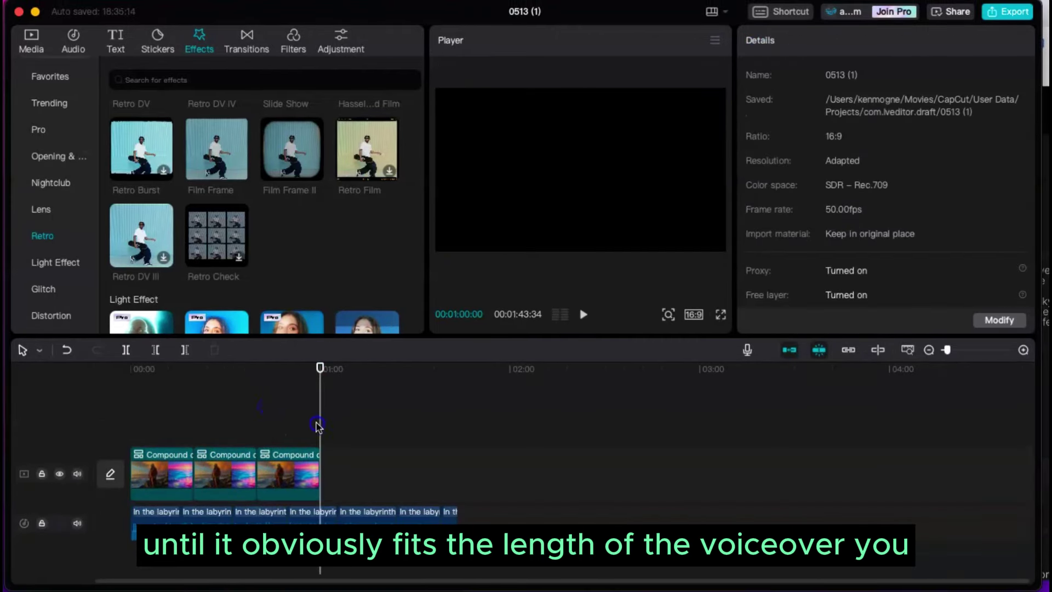
key("ctrl+v")
left_click_drag(329, 428, 329, 475)
Choose a black fade transition for the joins between the looped compound clips.
left_click(165, 395)
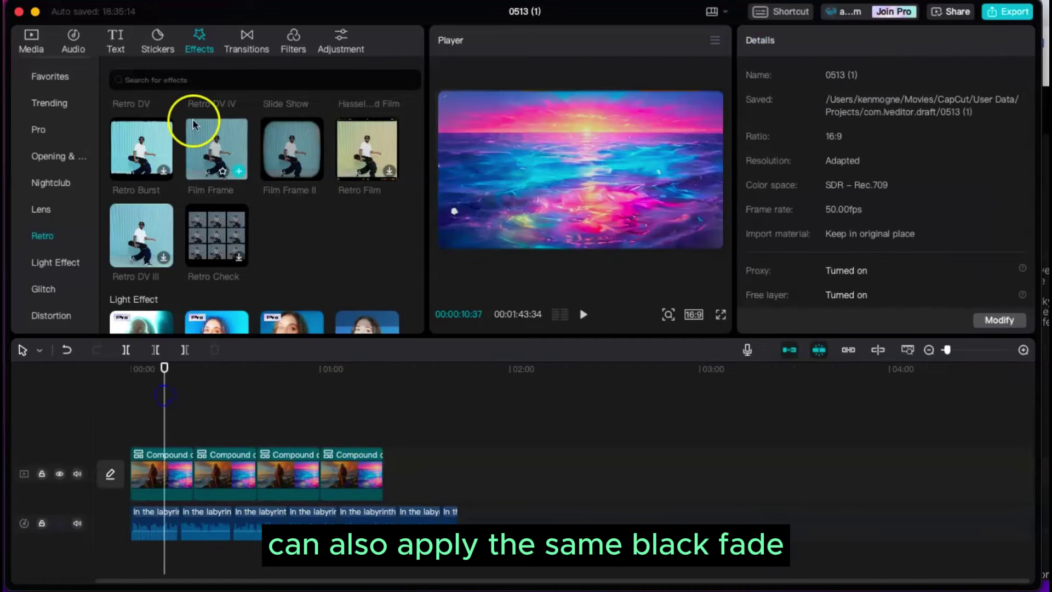
left_click(256, 44)
left_click(155, 224)
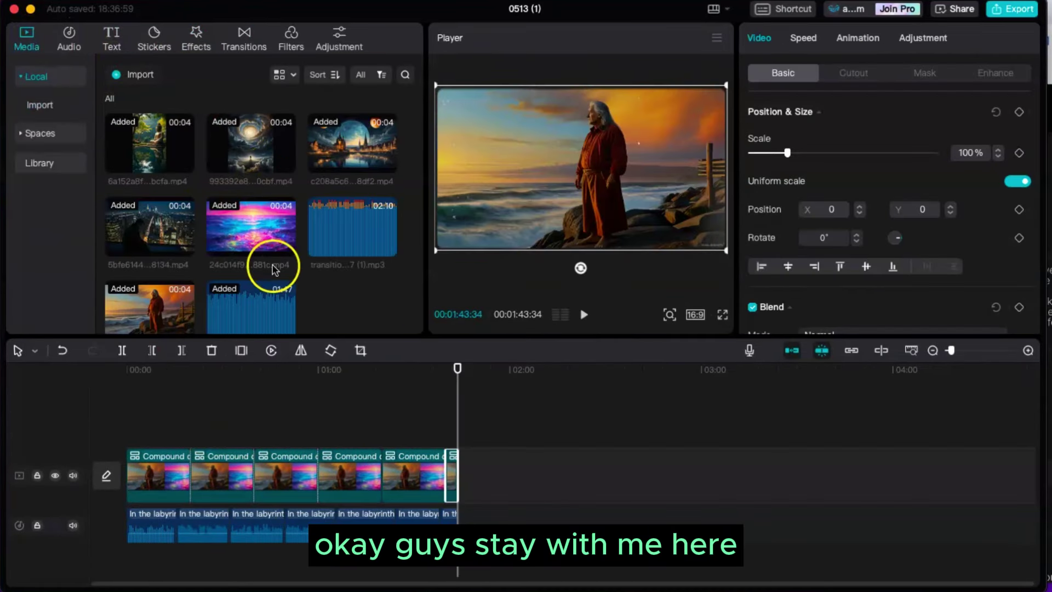
Add the transition-frequency-spiritual music beneath the voiceover from the start and trim its end to match the end of the video.
scroll(291, 258, "down", 2)
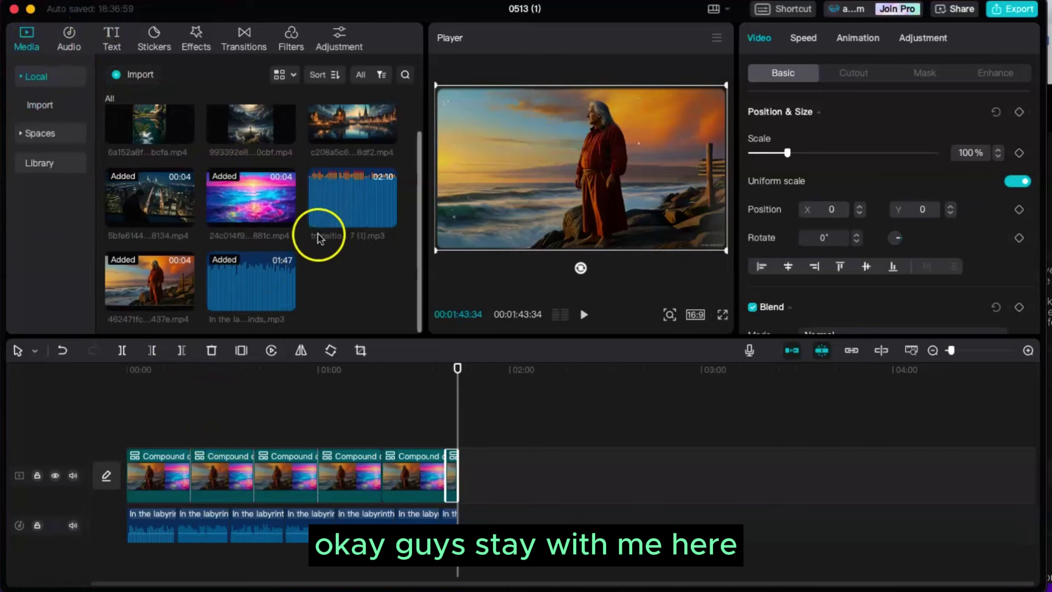
left_click_drag(318, 236, 122, 569)
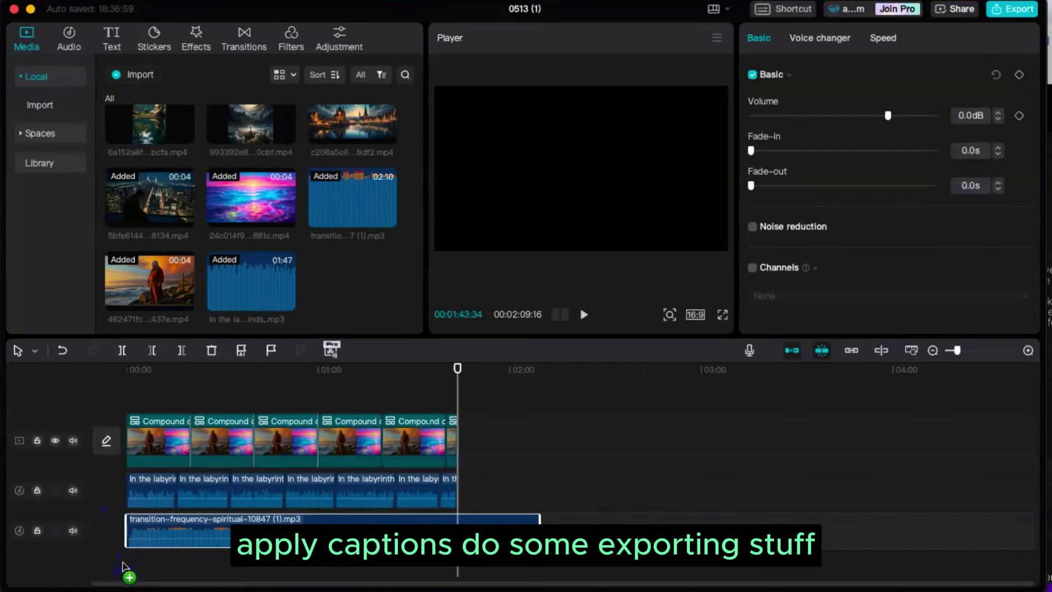
left_click(419, 398)
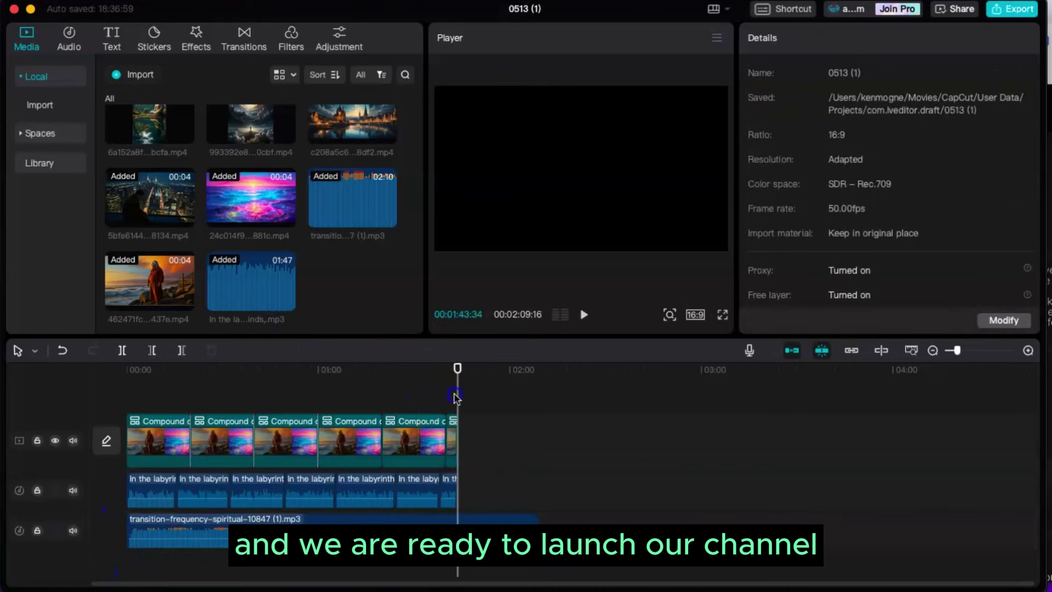
left_click(459, 519)
left_click(181, 351)
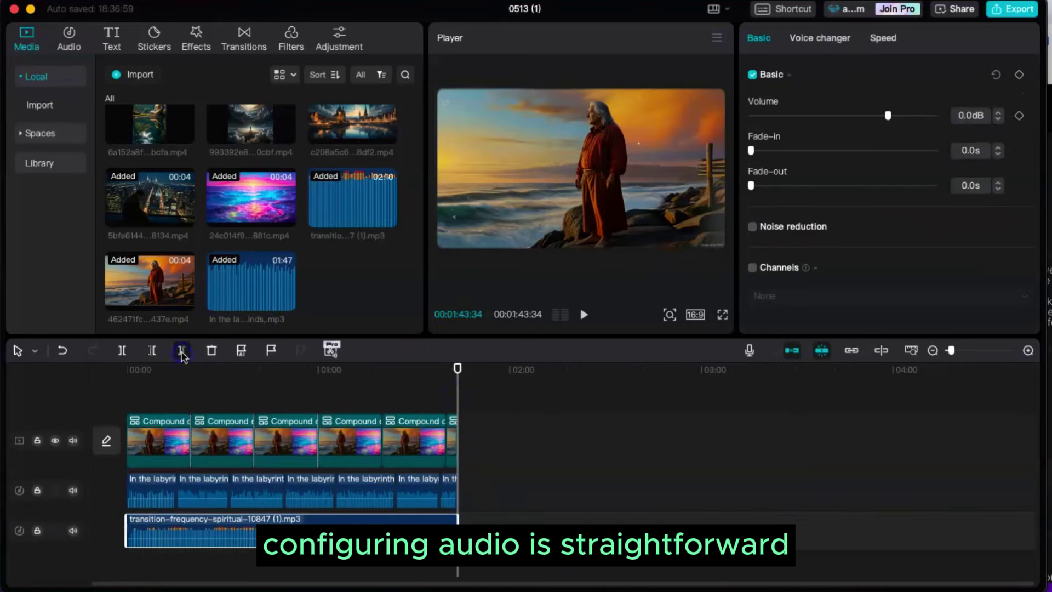
right_click(375, 522)
left_click(351, 523)
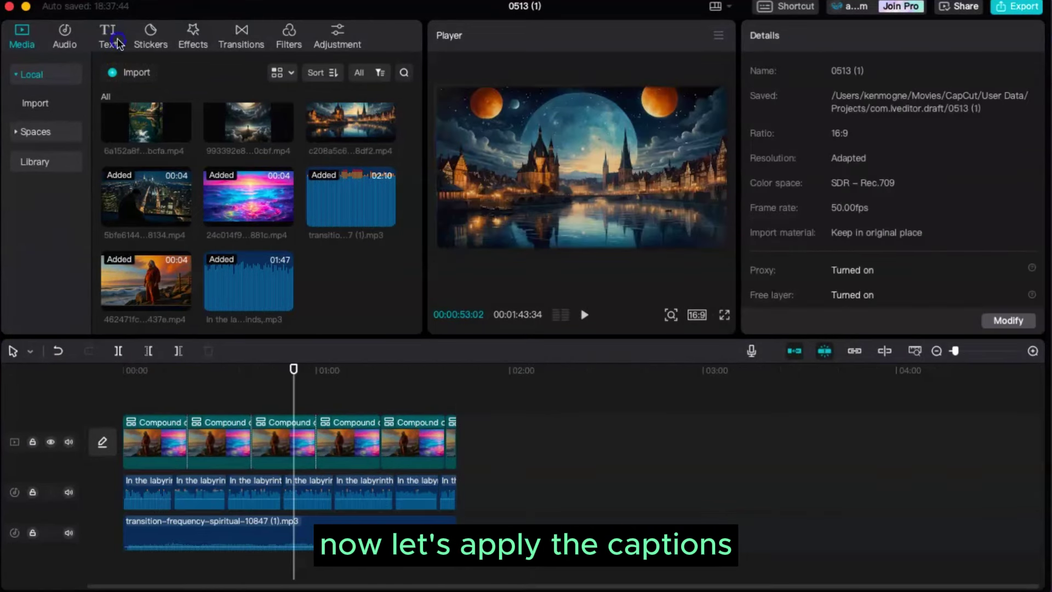
Generate English auto captions for the voiceover.
left_click(112, 40)
left_click(58, 193)
left_click(257, 274)
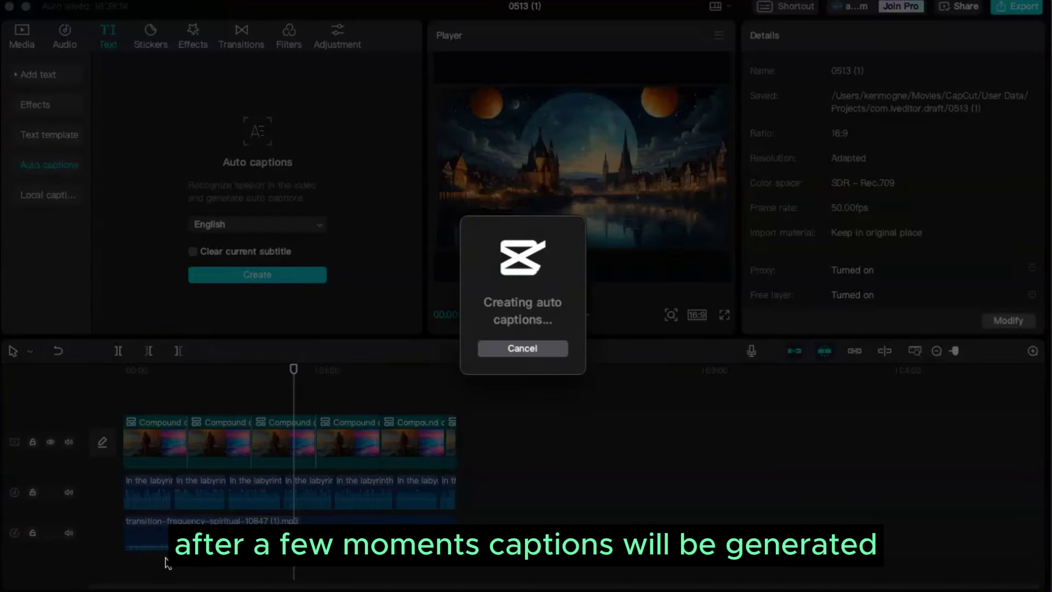
Apply the plain white QUICK template to all captions and move them to the middle of the frame.
left_click(865, 70)
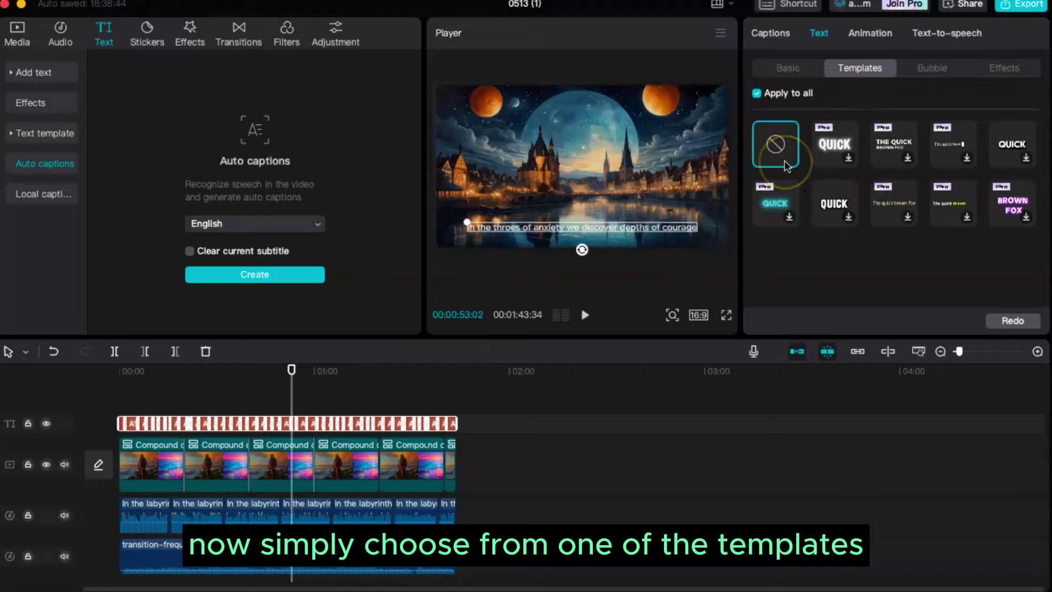
left_click(831, 208)
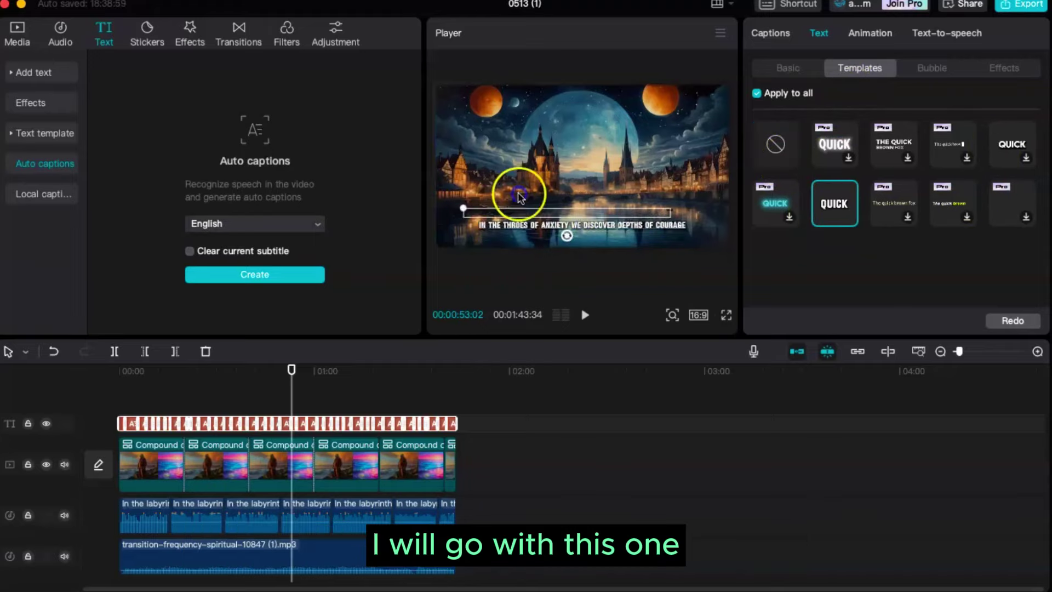
left_click(693, 180)
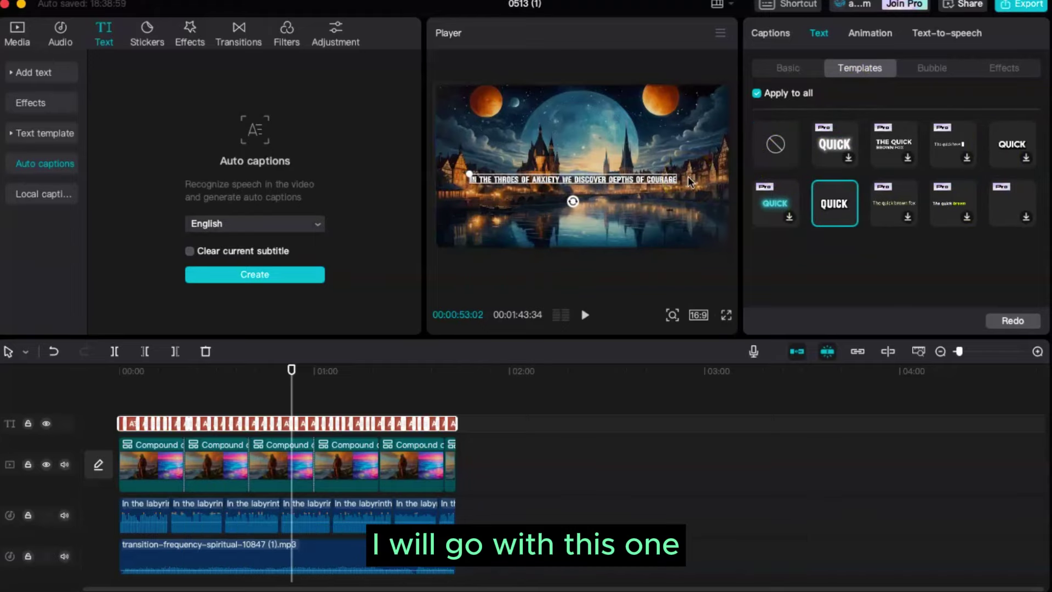
Set the font of all captions to Bungee and try several text effects on them, including a multicoloured one.
left_click(1001, 145)
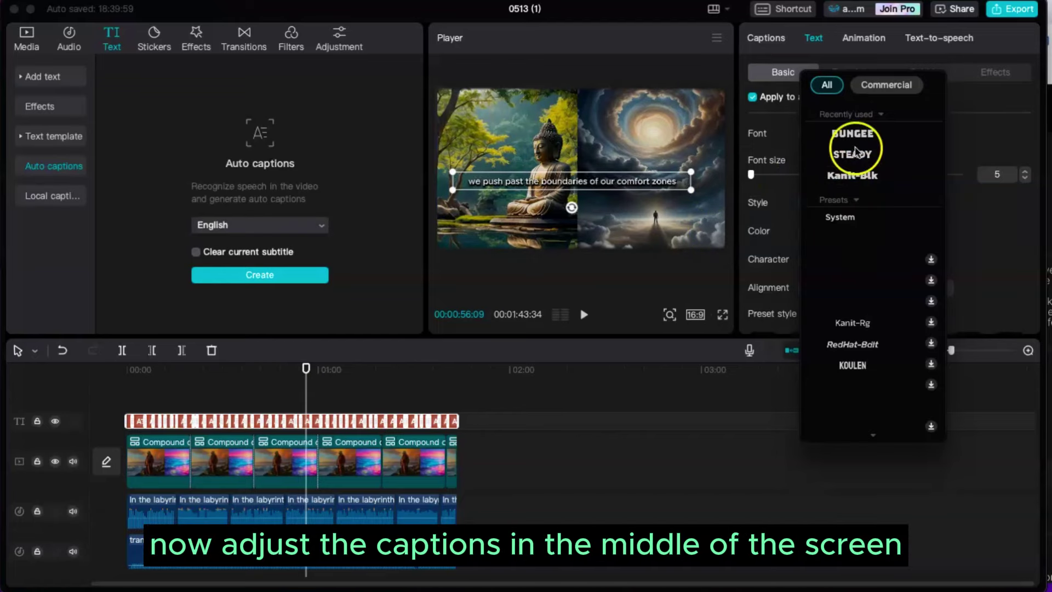
left_click(854, 153)
left_click(996, 72)
left_click(830, 229)
left_click(886, 229)
left_click(767, 286)
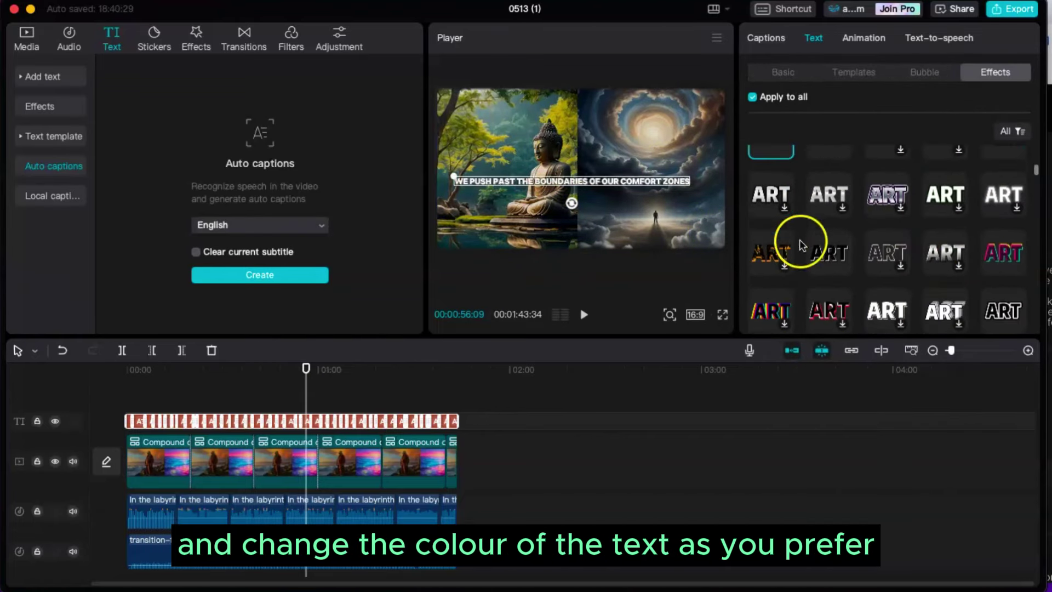
left_click(770, 287)
scroll(1000, 216, "down", 2)
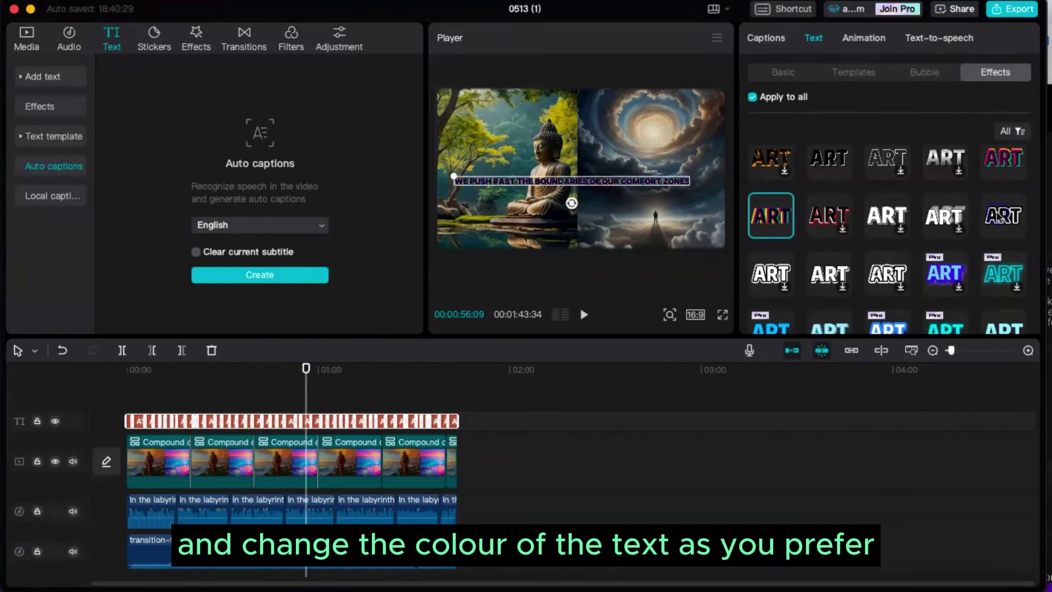
left_click(972, 332)
left_click(1003, 273)
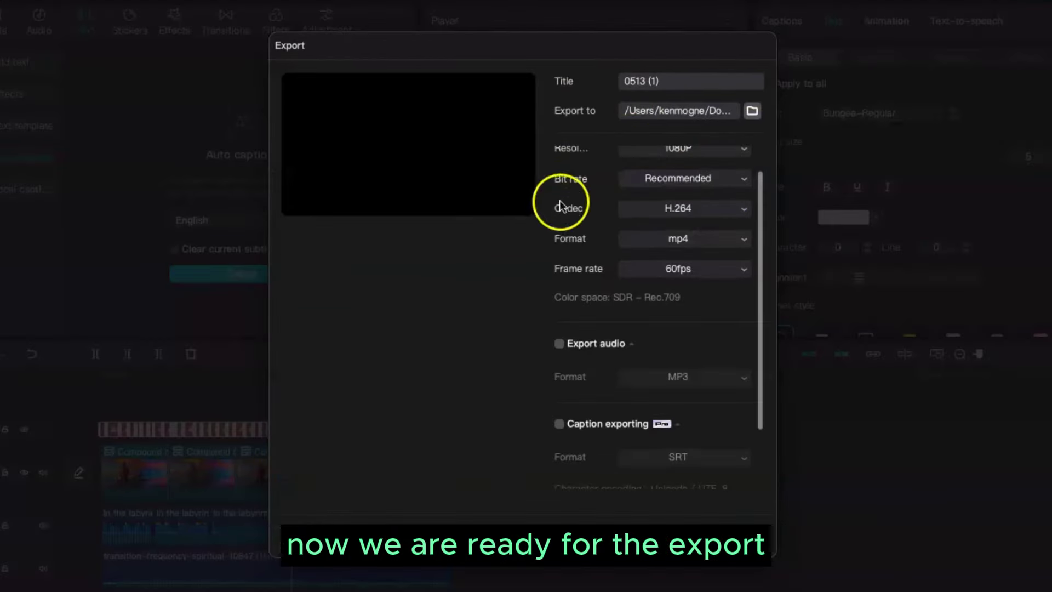
Review the video's export settings, including bit rate, codec, format, frame rate and the audio and caption options.
scroll(691, 196, "up", 1)
scroll(695, 199, "down", 2)
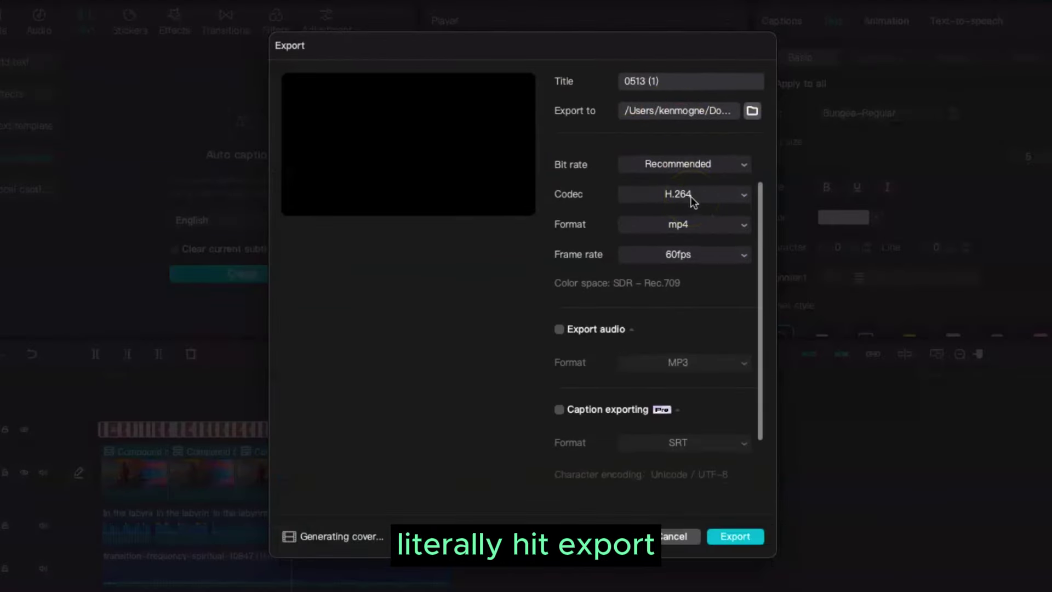
scroll(691, 196, "up", 1)
scroll(601, 334, "down", 3)
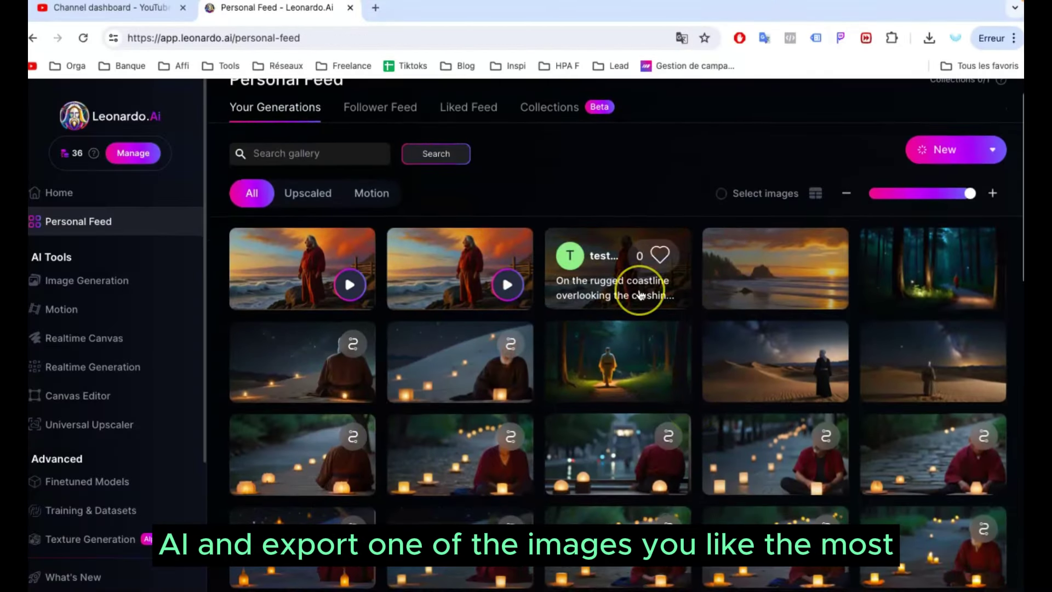
In Leonardo.Ai, browse the generated images in the personal feed and open the still image of the rugged coastline.
scroll(649, 291, "down", 5)
scroll(675, 305, "up", 5)
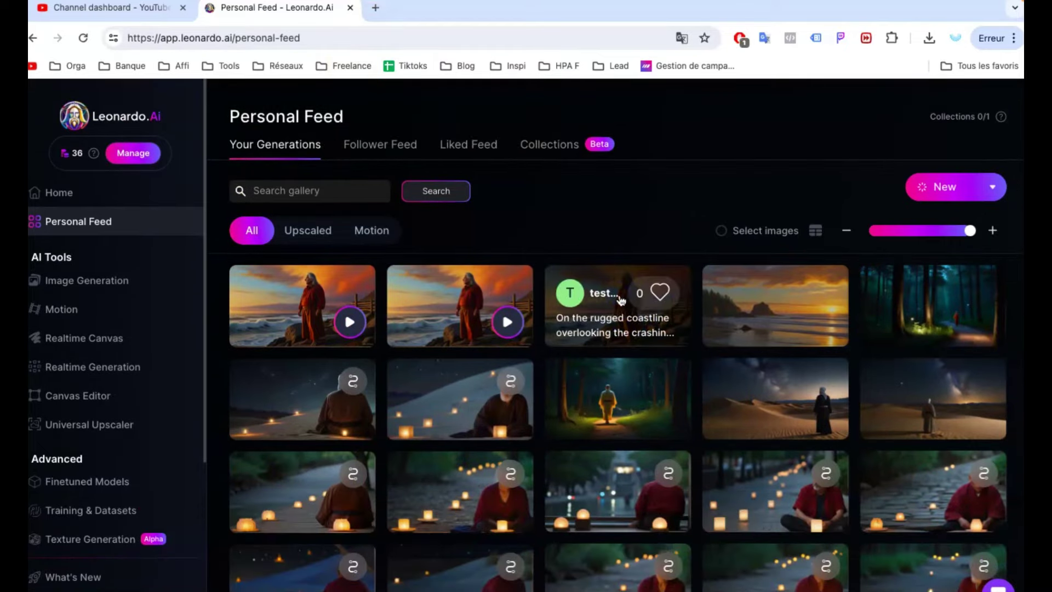
left_click(621, 300)
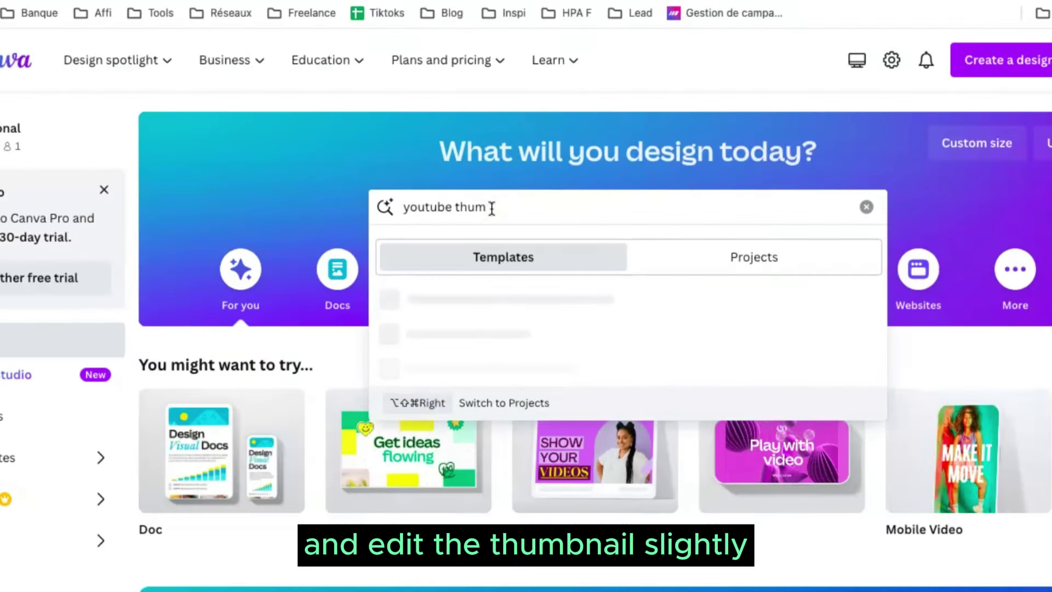
In Canva, create a YouTube Thumbnail design and enlarge the red-robed figure image to fill the canvas.
type("b")
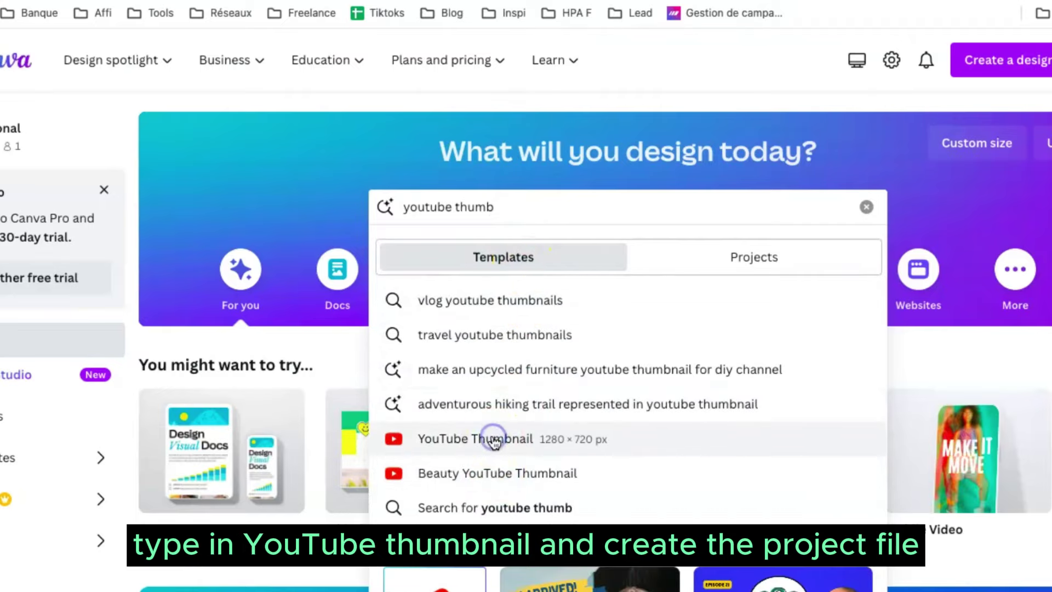
left_click(494, 443)
left_click(182, 341)
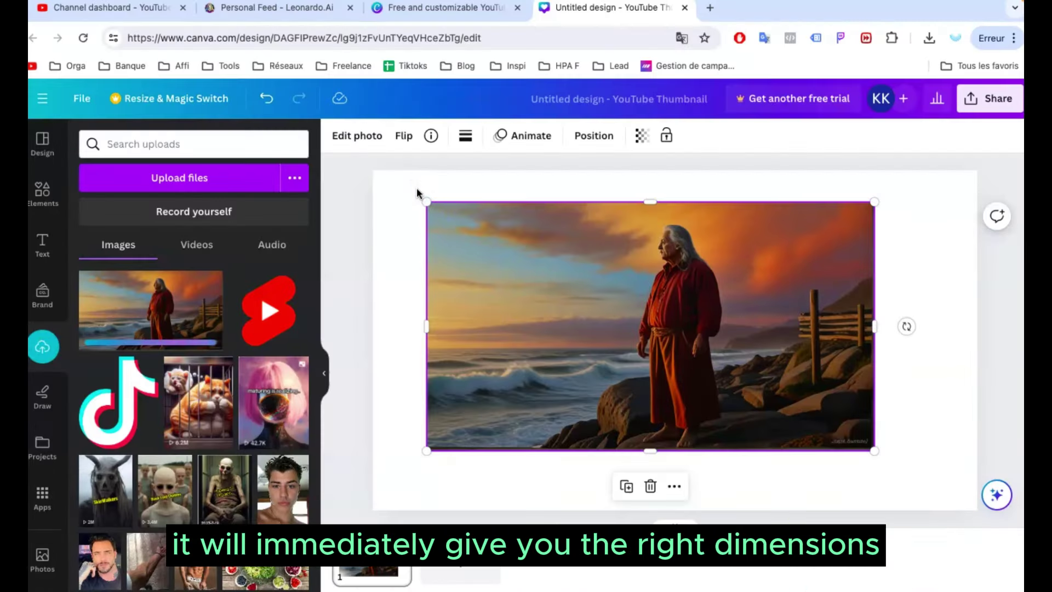
left_click_drag(426, 204, 369, 188)
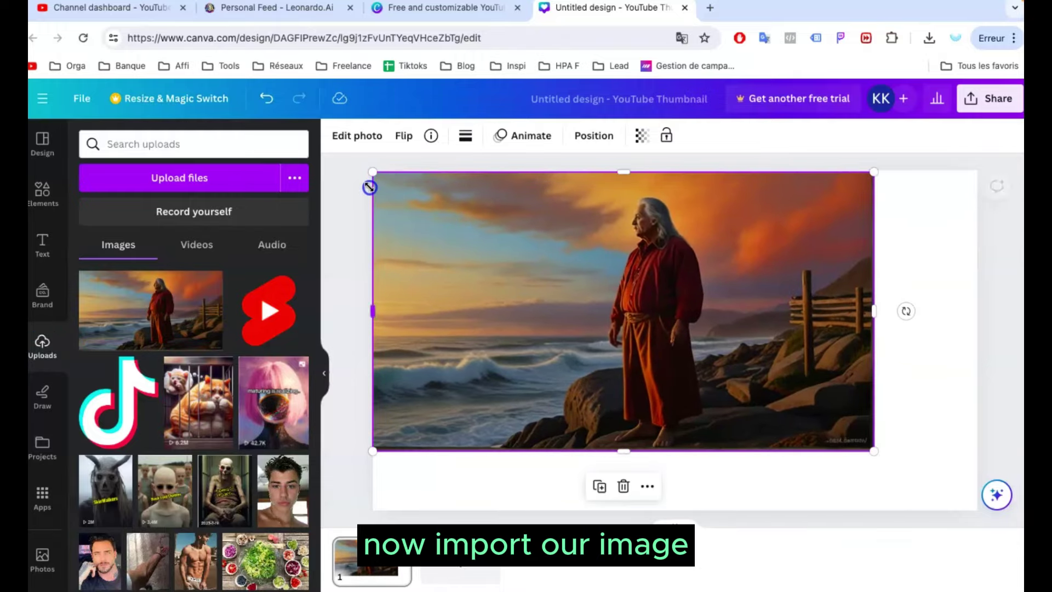
left_click_drag(872, 449, 996, 489)
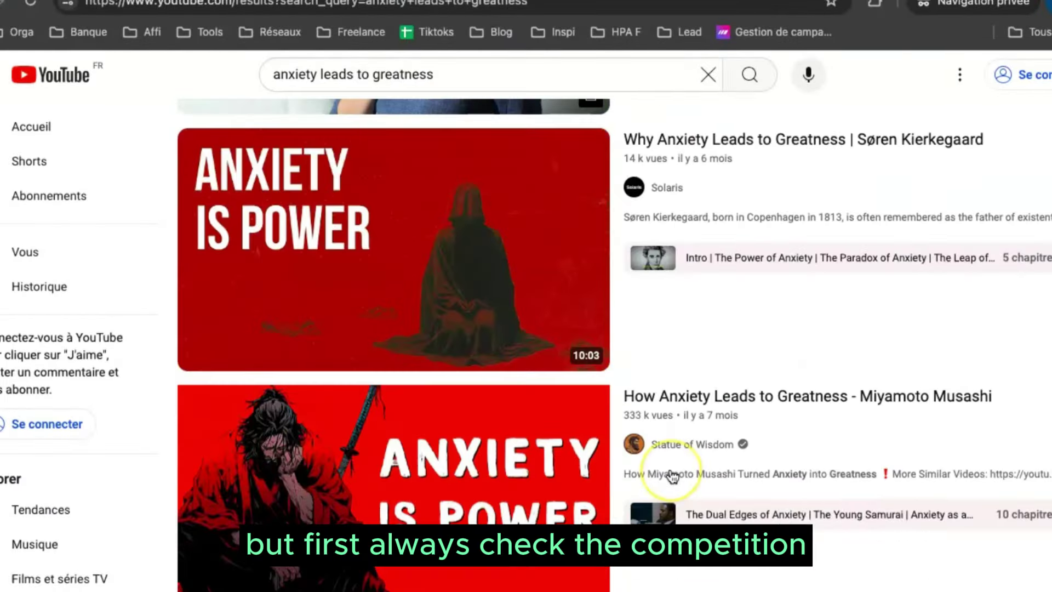
On YouTube, compare the competitors' thumbnails in the results for "anxiety leads to greatness".
scroll(674, 477, "down", 10)
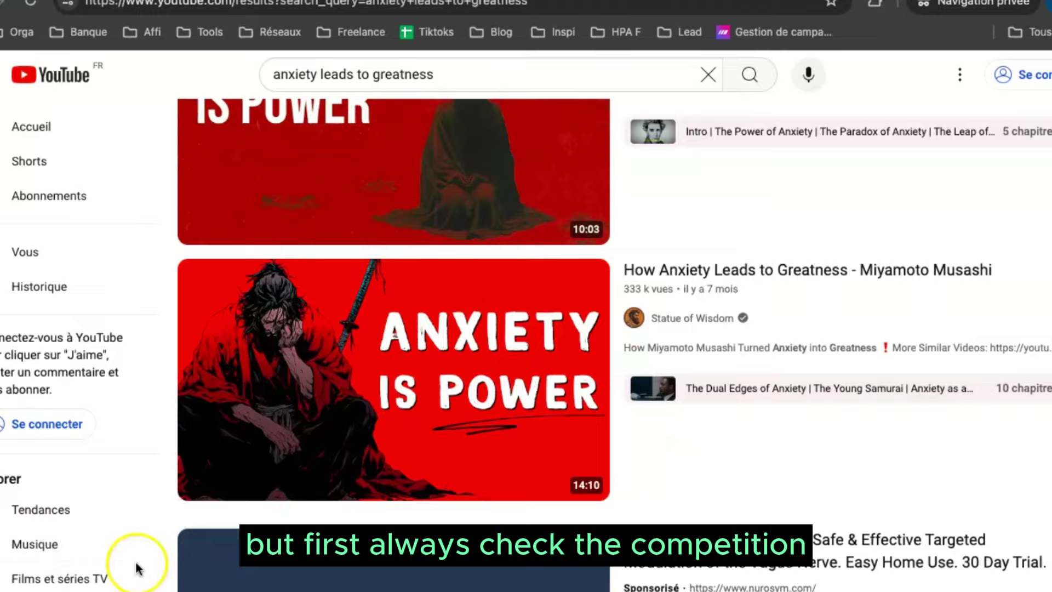
scroll(752, 504, "down", 15)
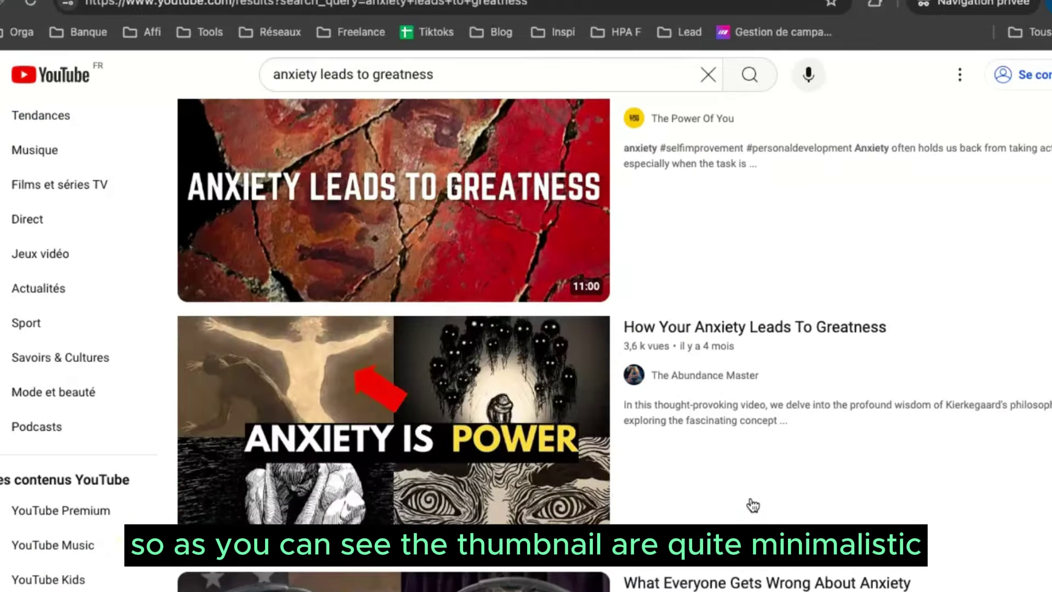
scroll(606, 376, "up", 12)
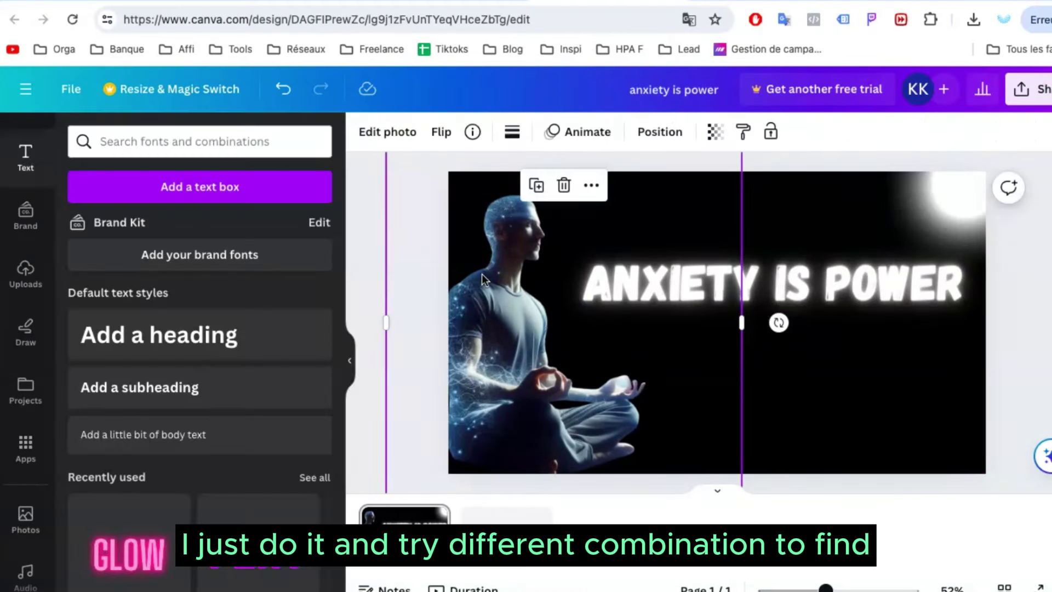
In Canva, crop the meditating bearded man's image from its upper edge and place him beneath the right half of the ANXIETY IS POWER title.
left_click(821, 265)
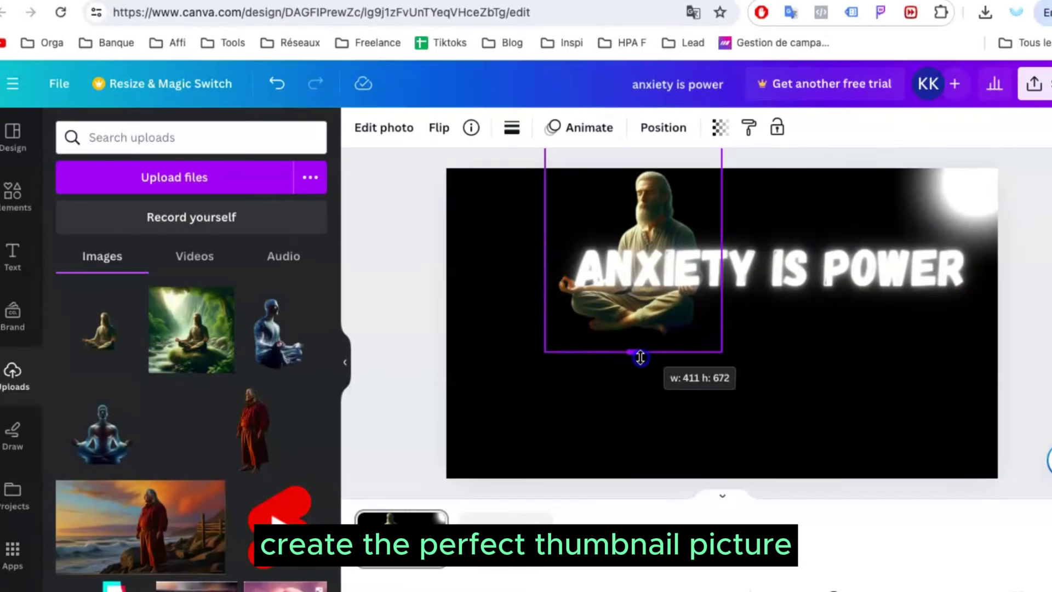
left_click_drag(641, 358, 631, 476)
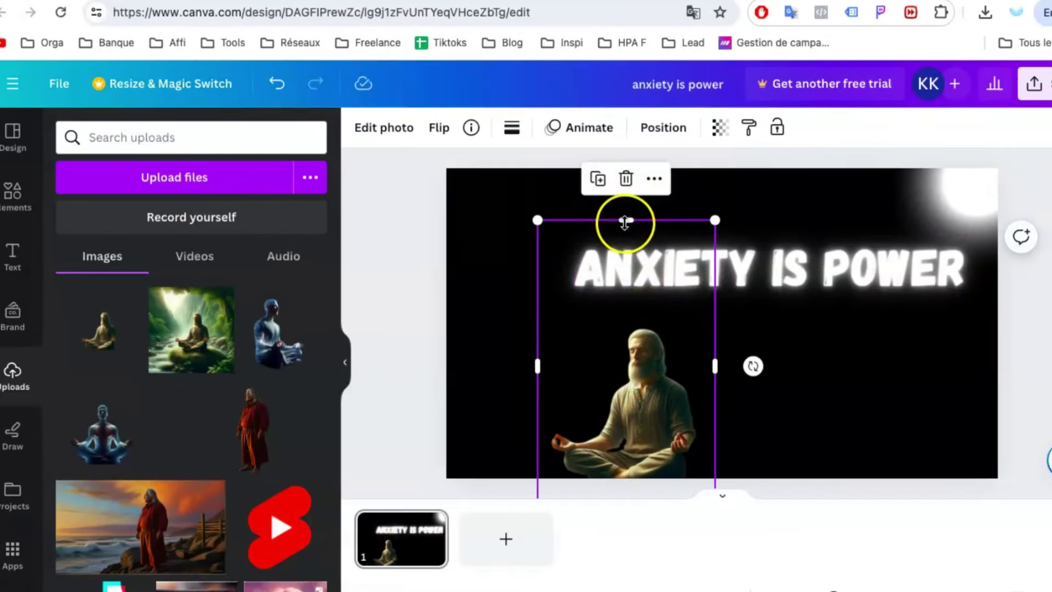
left_click_drag(625, 221, 625, 312)
left_click_drag(622, 365, 765, 336)
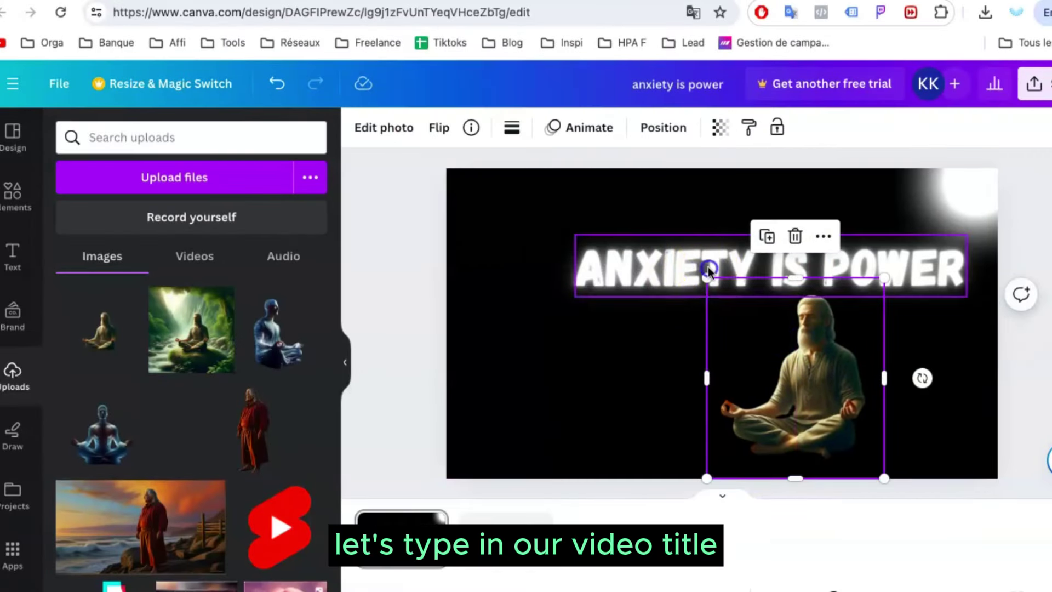
Move the ANXIETY IS POWER title up and to the left, and enlarge the bearded man's image towards the canvas's upper-right corner.
left_click_drag(709, 269, 536, 233)
left_click(768, 352)
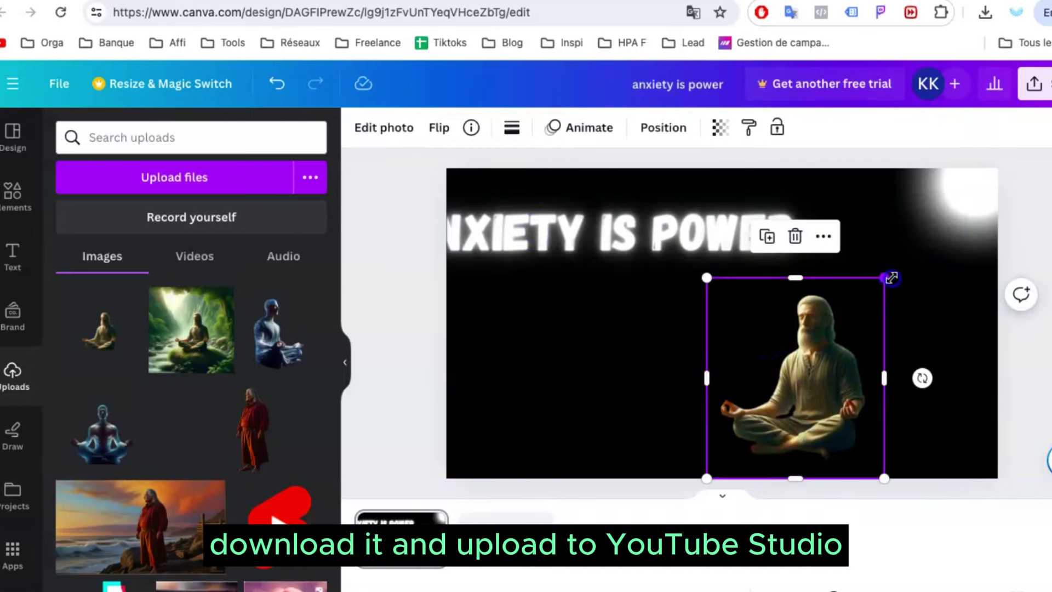
left_click_drag(891, 277, 1004, 168)
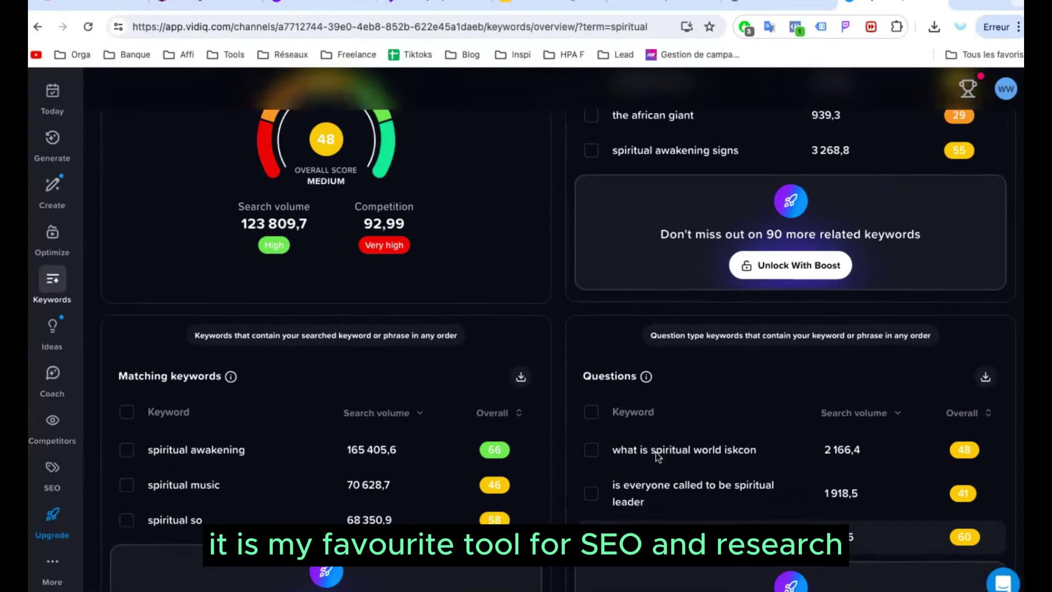
In vidIQ, review the overview, related keywords and matching terms for the keyword "spiritual".
scroll(554, 426, "down", 3)
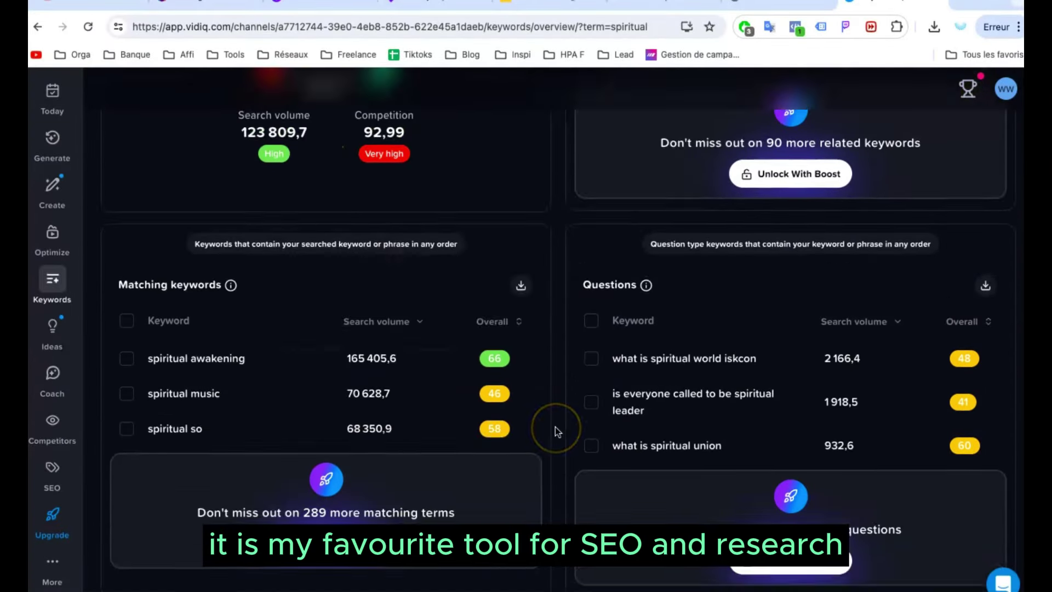
scroll(555, 426, "down", 5)
scroll(257, 314, "up", 15)
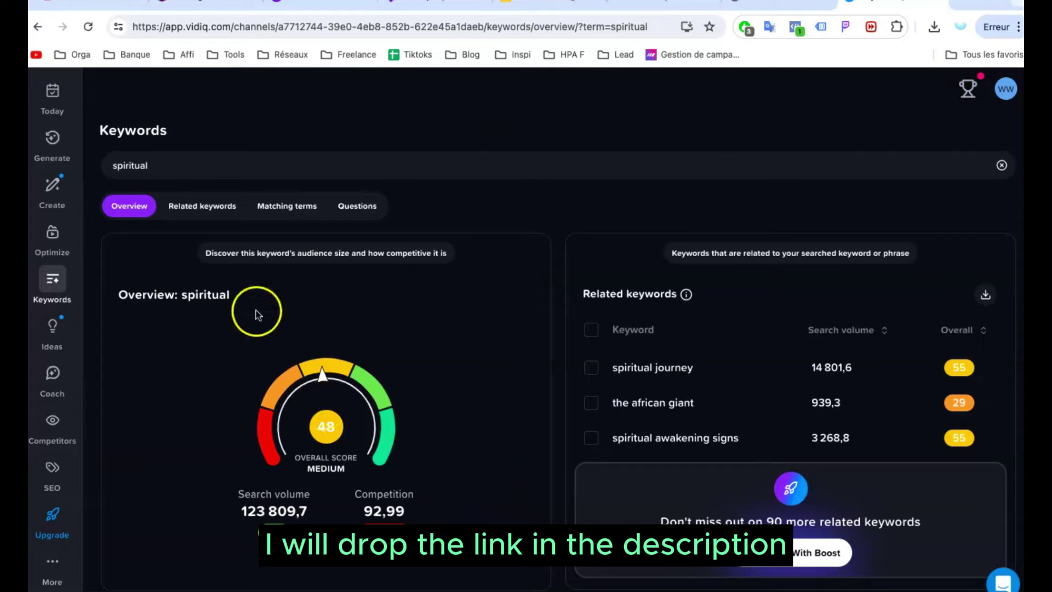
left_click(202, 207)
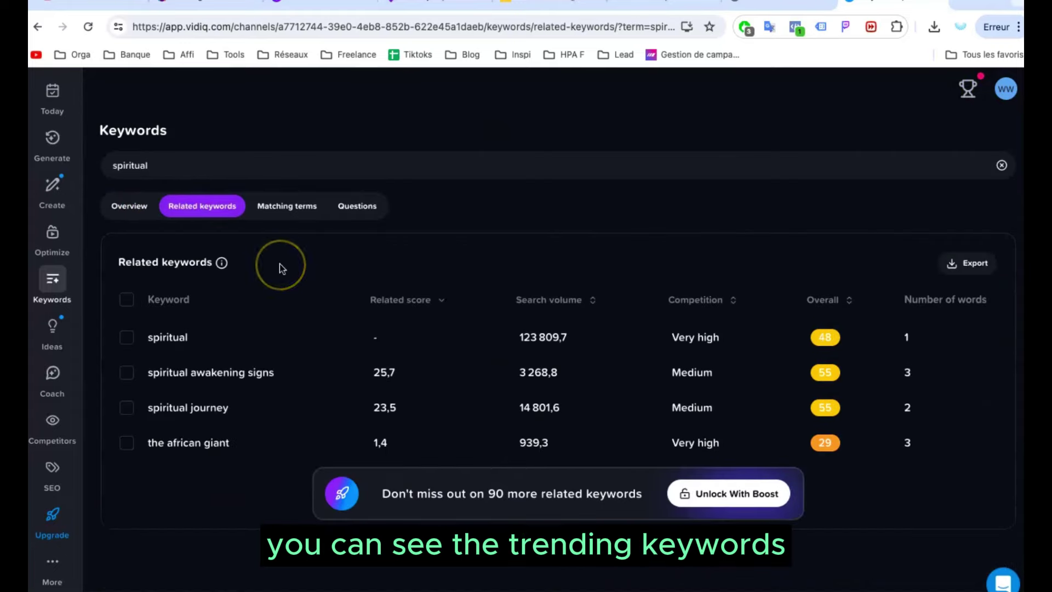
left_click(311, 209)
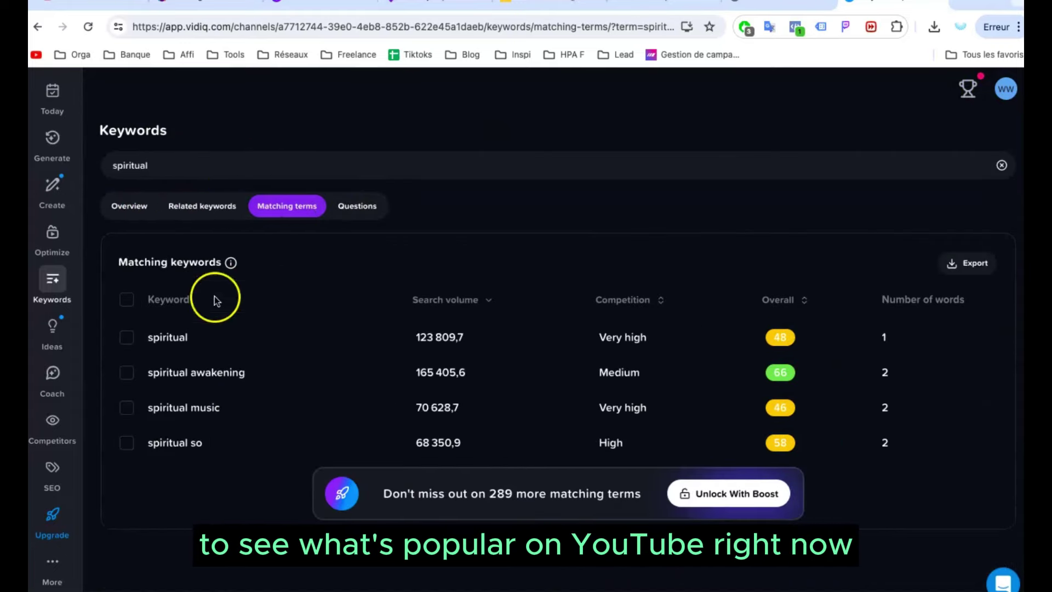
left_click(129, 207)
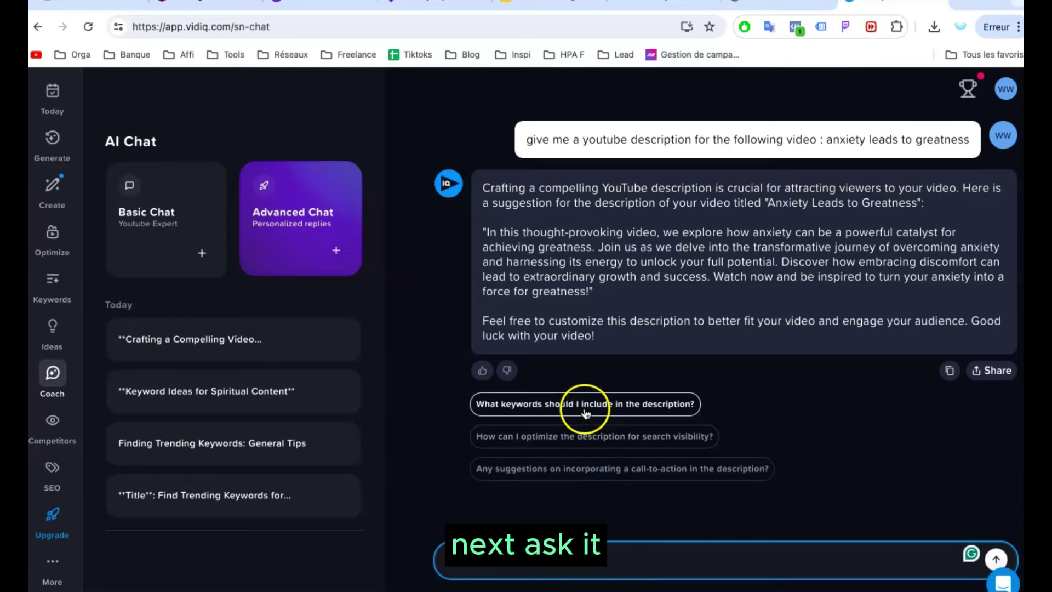
In vidIQ's AI Chat, ask "What keywords should I include in the description?" and review the reply alongside the suggested video description.
left_click(586, 408)
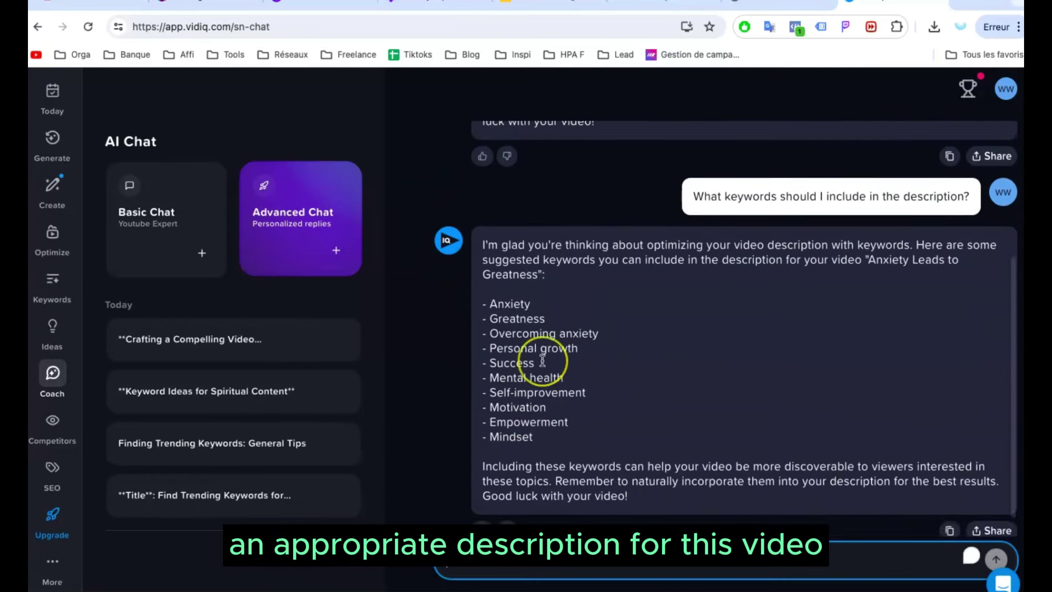
scroll(542, 360, "up", 4)
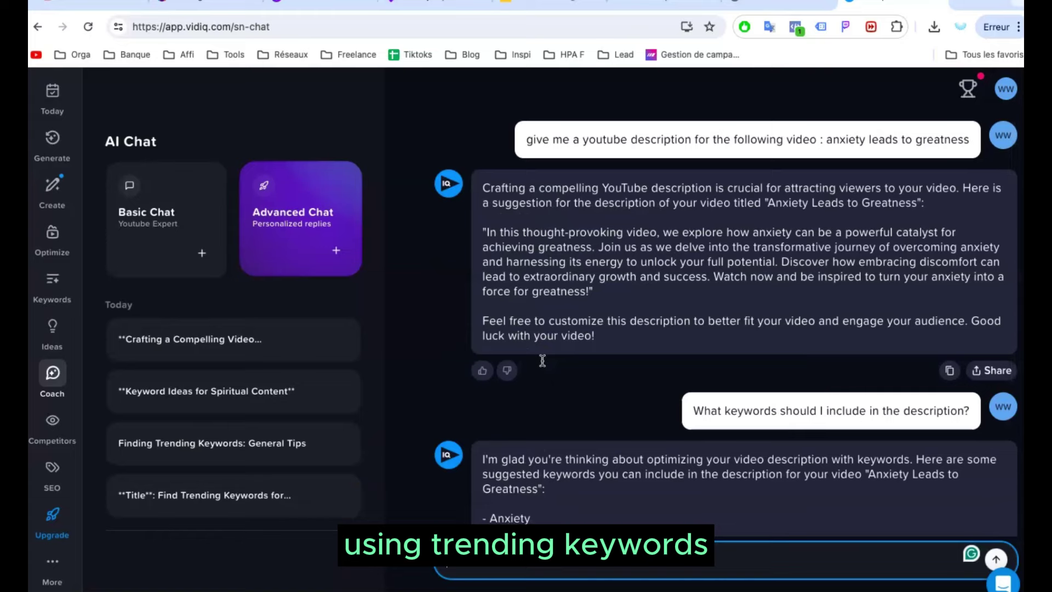
scroll(682, 250, "down", 4)
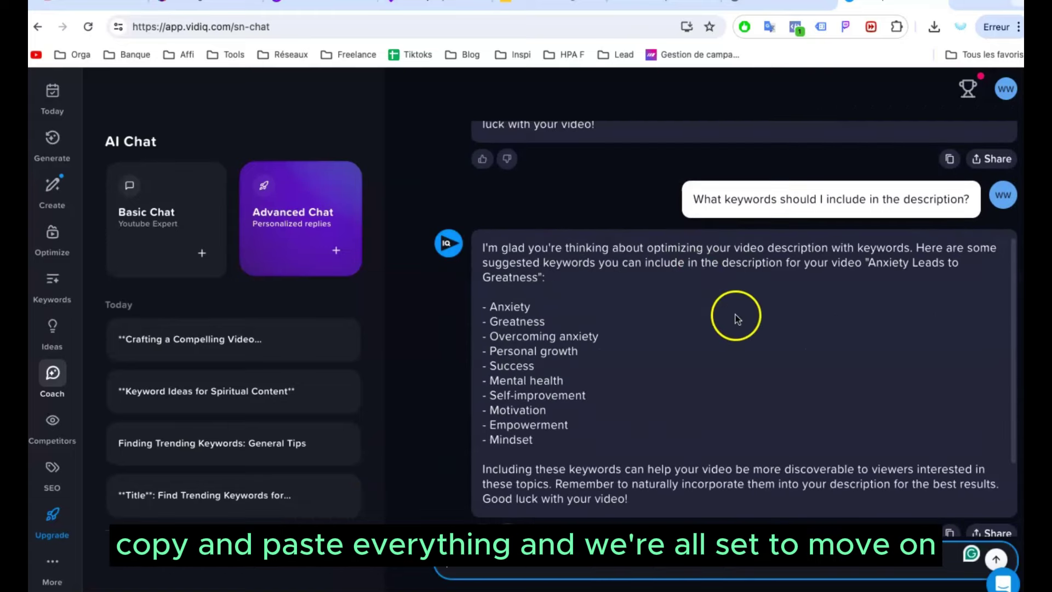